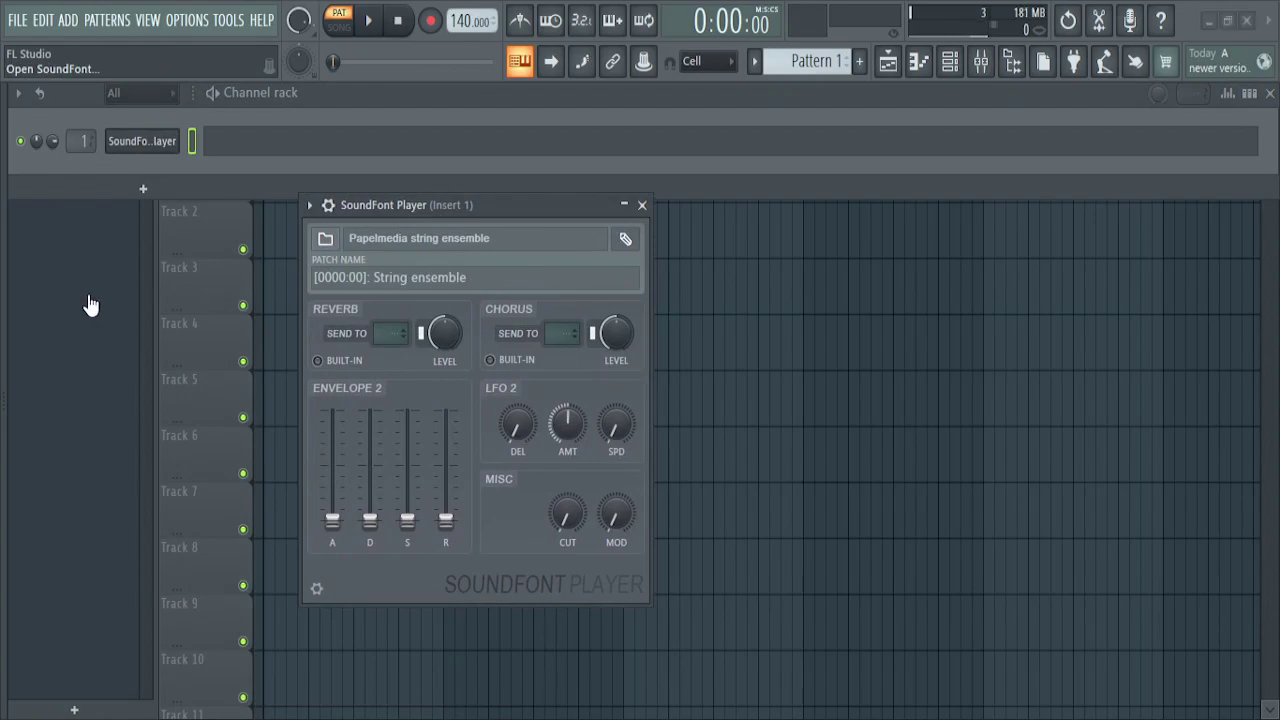
Step: Load the BANK_BGM_C_ENJU soundfont into the SoundFont Player and move its window aside
double_click(265, 155)
drag(553, 205, 1126, 231)
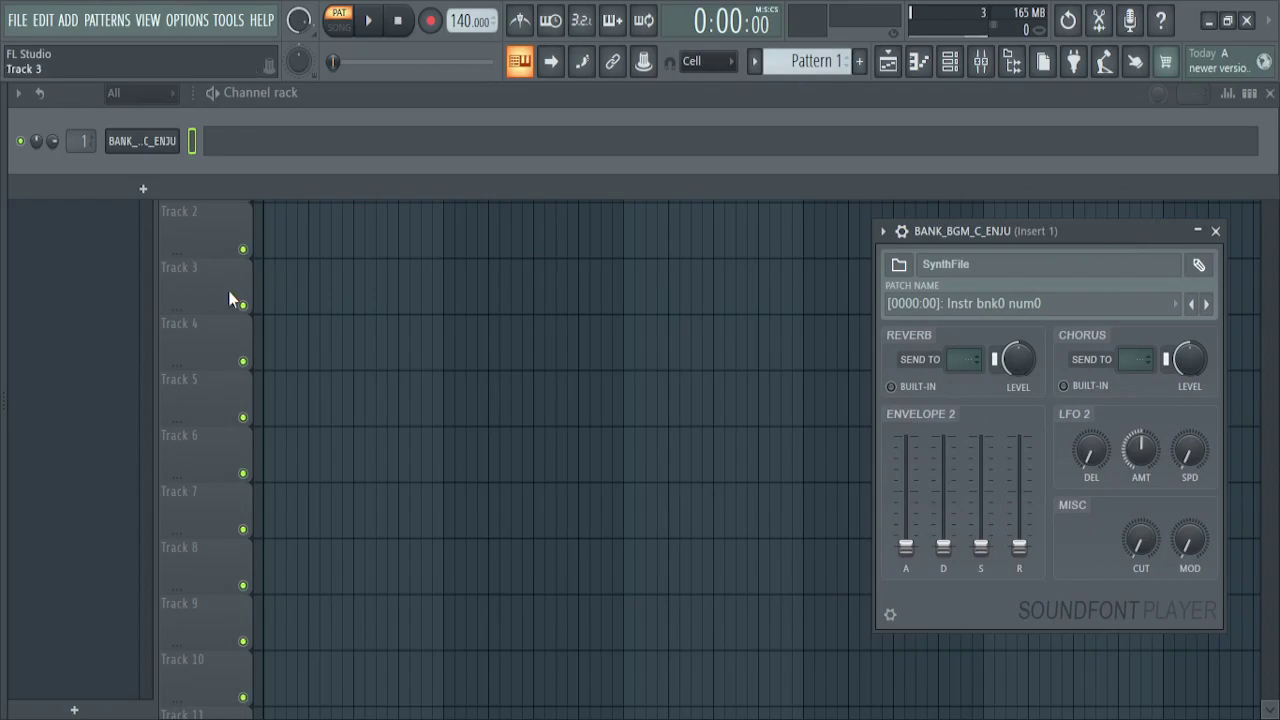
Step: Add the installed VST generator Kontakt from the plugin database to the channel rack as a new channel
click(146, 100)
click(4, 287)
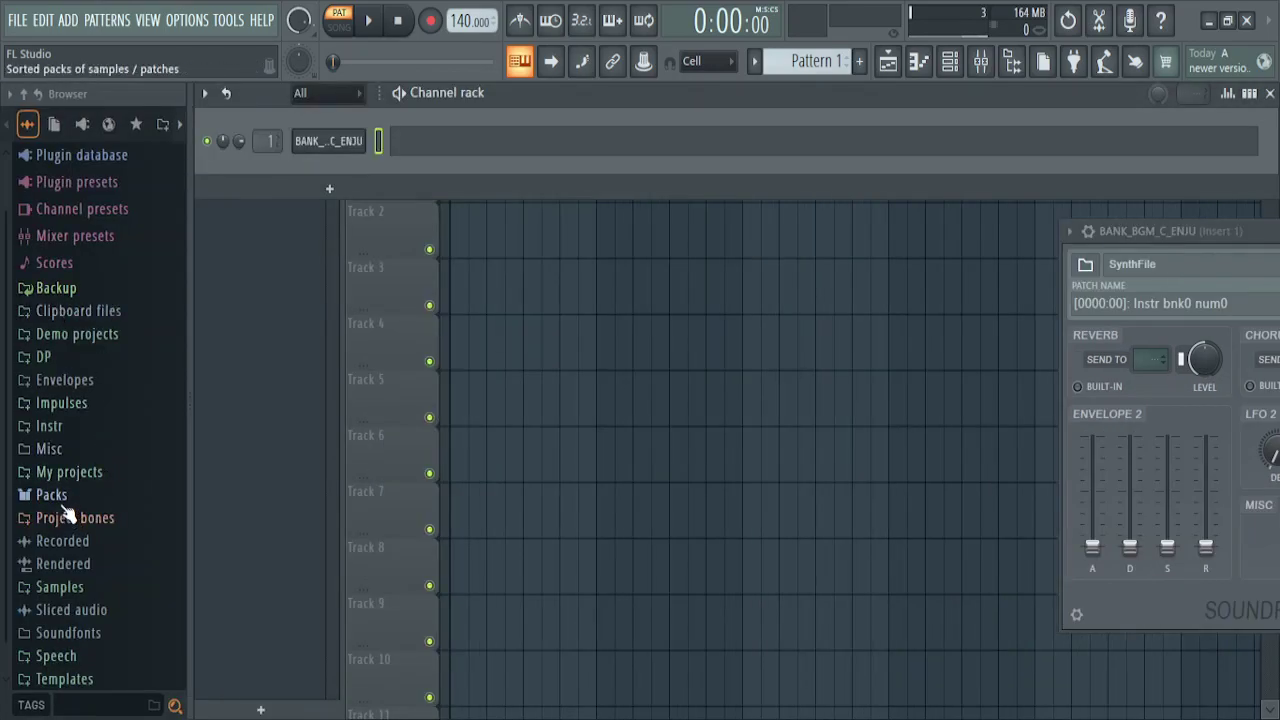
click(82, 124)
click(100, 160)
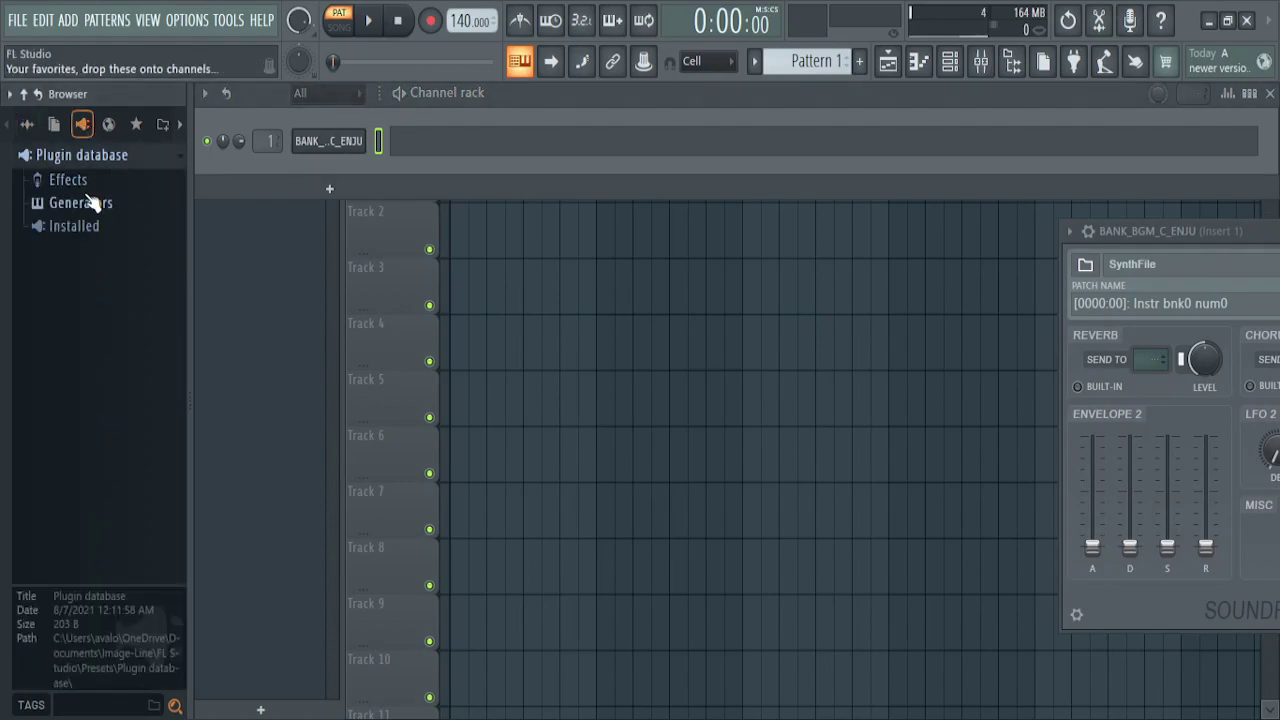
click(77, 229)
click(97, 271)
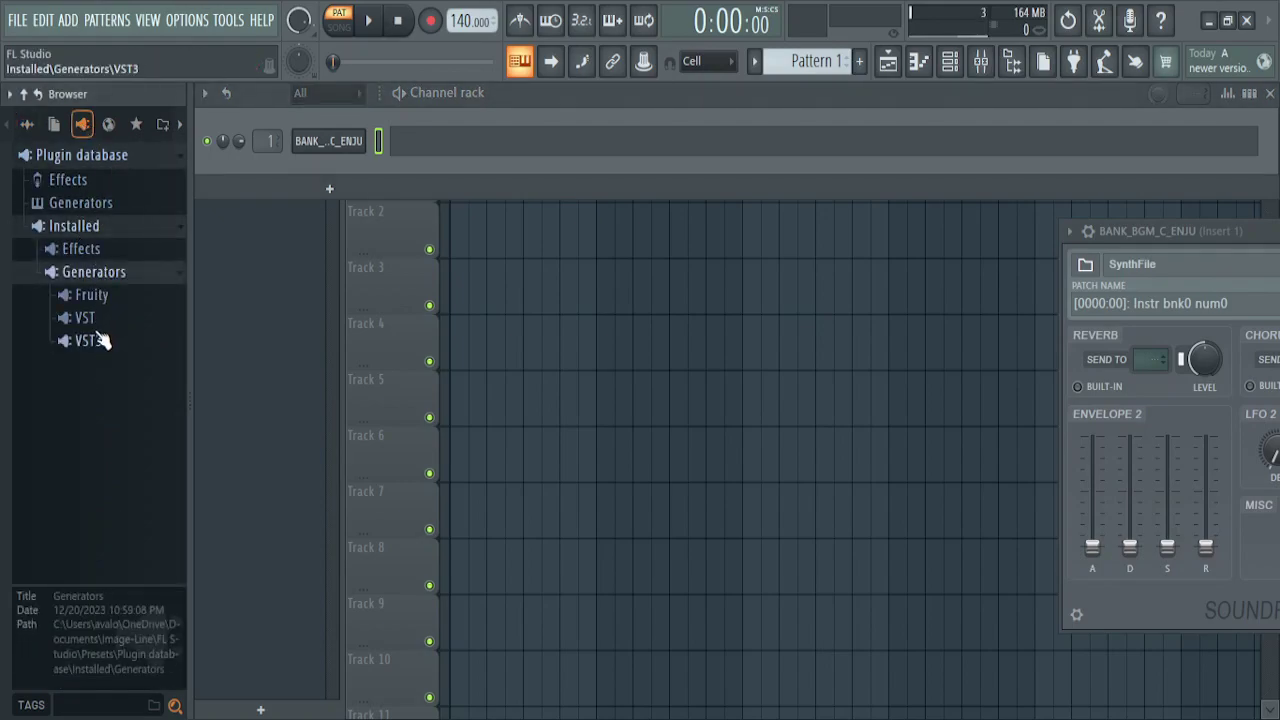
click(85, 318)
scroll(110, 380, down, 3)
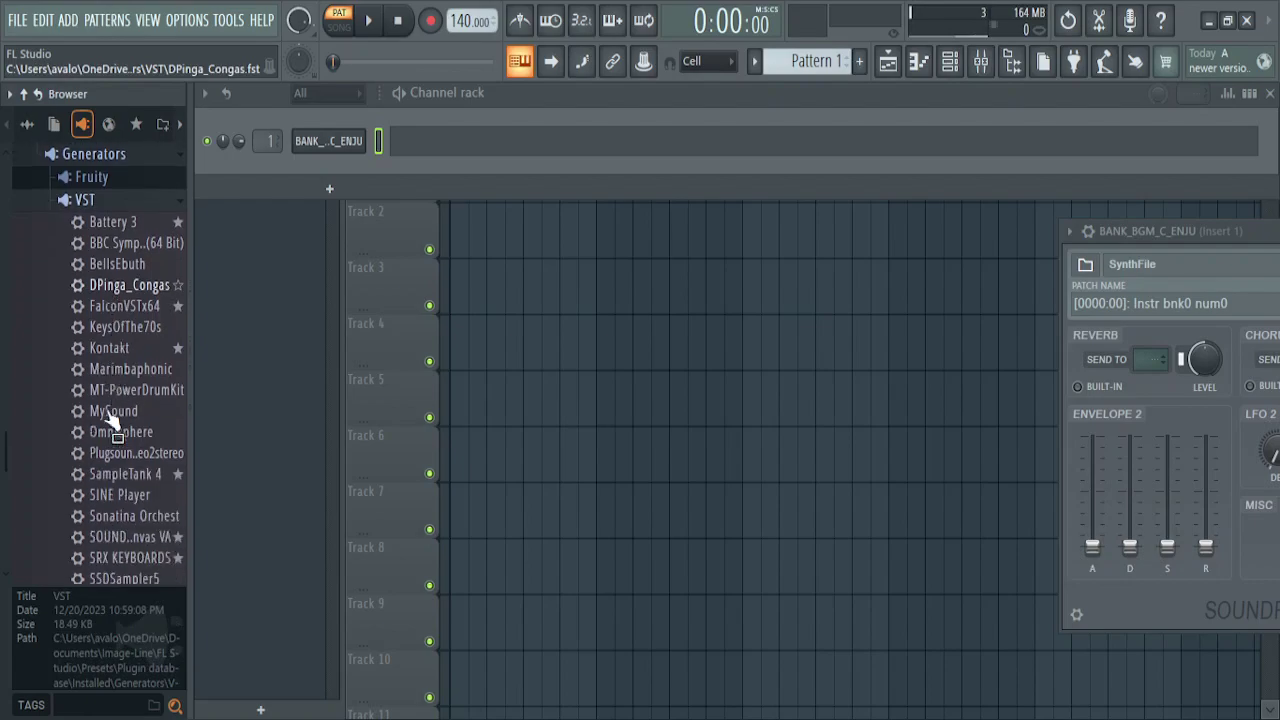
drag(124, 344, 118, 343)
drag(334, 176, 334, 178)
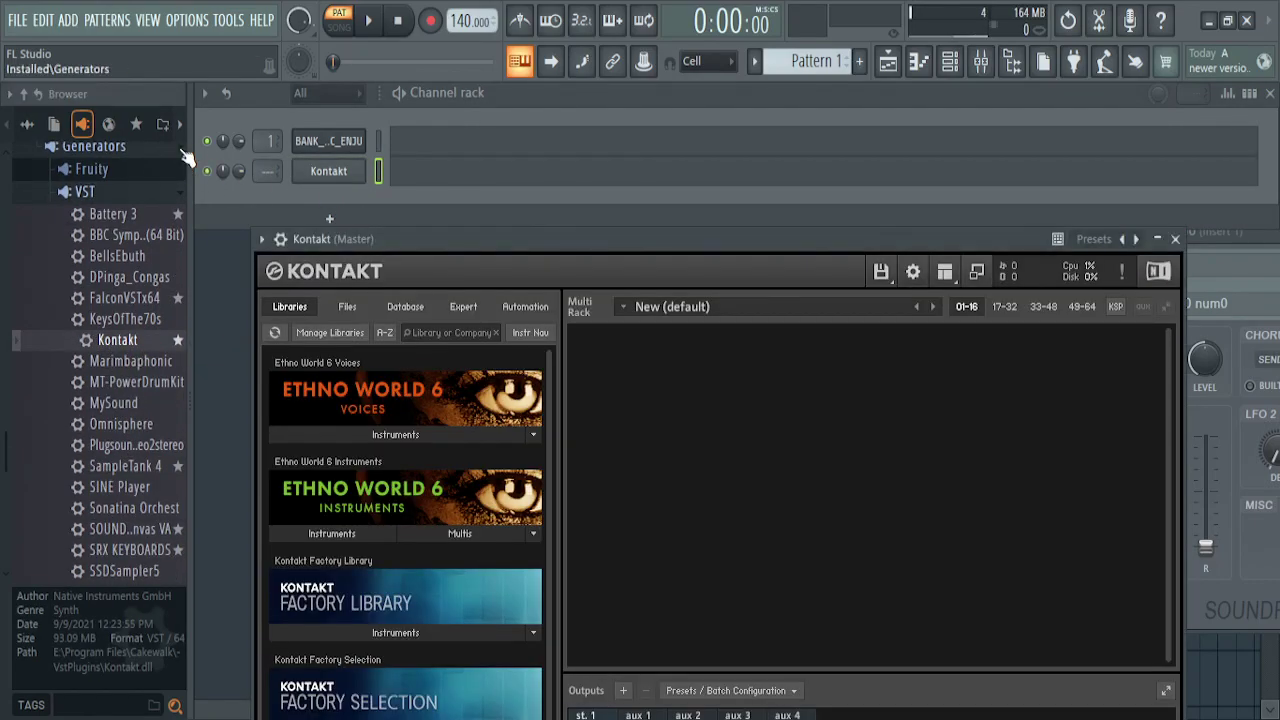
Step: Collapse the browser and arrange the Kontakt and SoundFont Player windows side by side
click(181, 150)
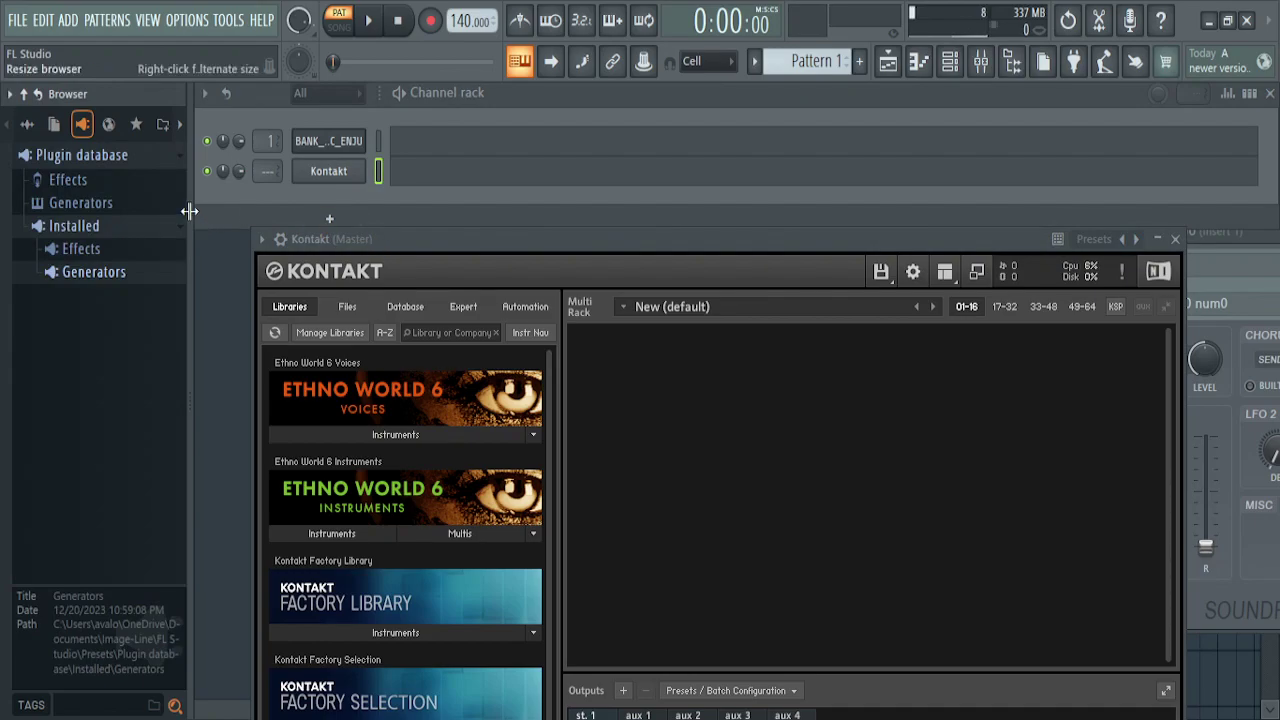
right_click(189, 211)
drag(333, 240, 258, 86)
drag(1041, 238, 1052, 106)
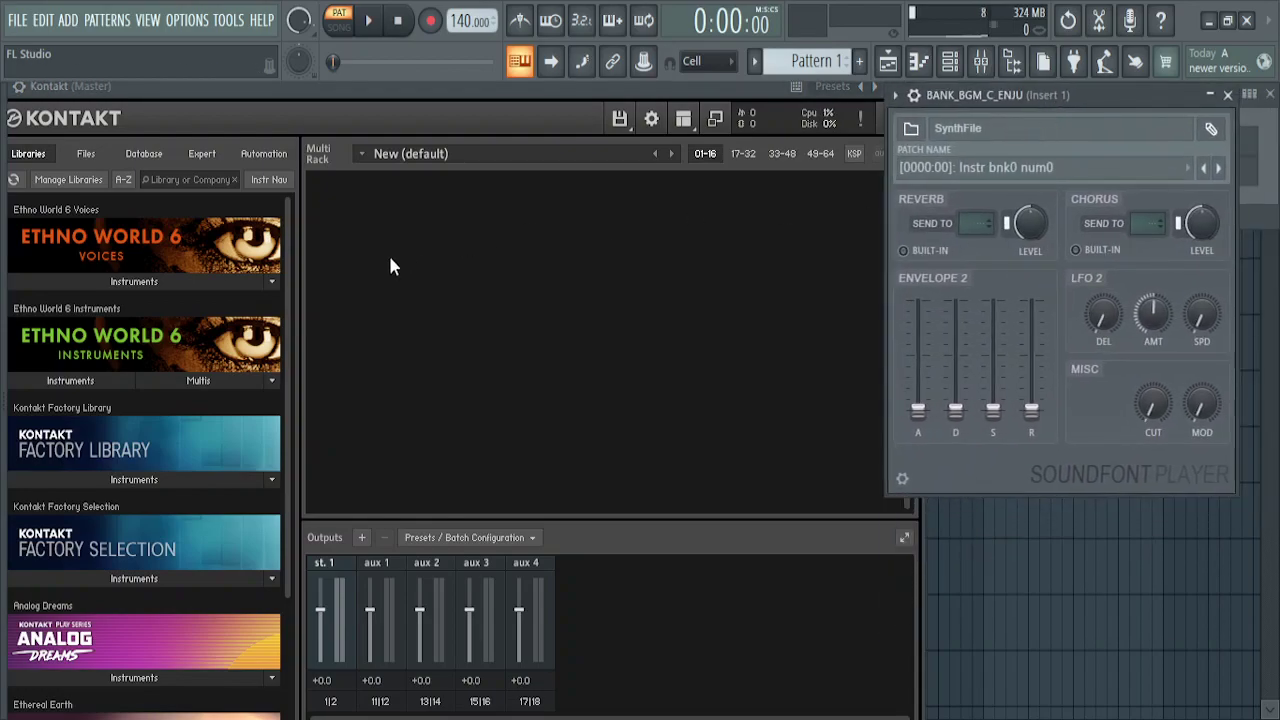
Step: Audition the SoundFont Player's sound with a note while advancing through the patches to Instr bnk0 num6
key(q)
click(1219, 168)
click(1220, 169)
click(1220, 169)
click(1220, 169)
click(1220, 169)
click(1220, 169)
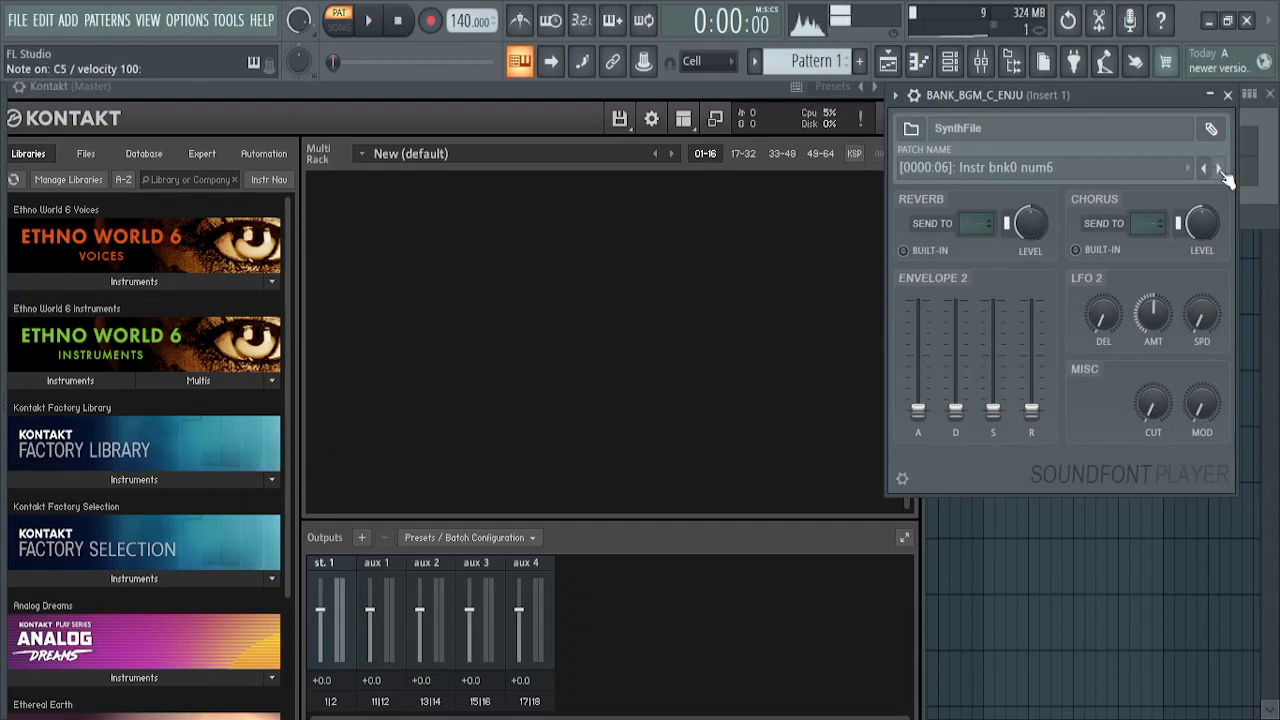
Step: Load Marimba.nki into Kontakt from the Factory Library's Orchestral folder, under 4 - VSL Percussion
click(83, 480)
click(80, 505)
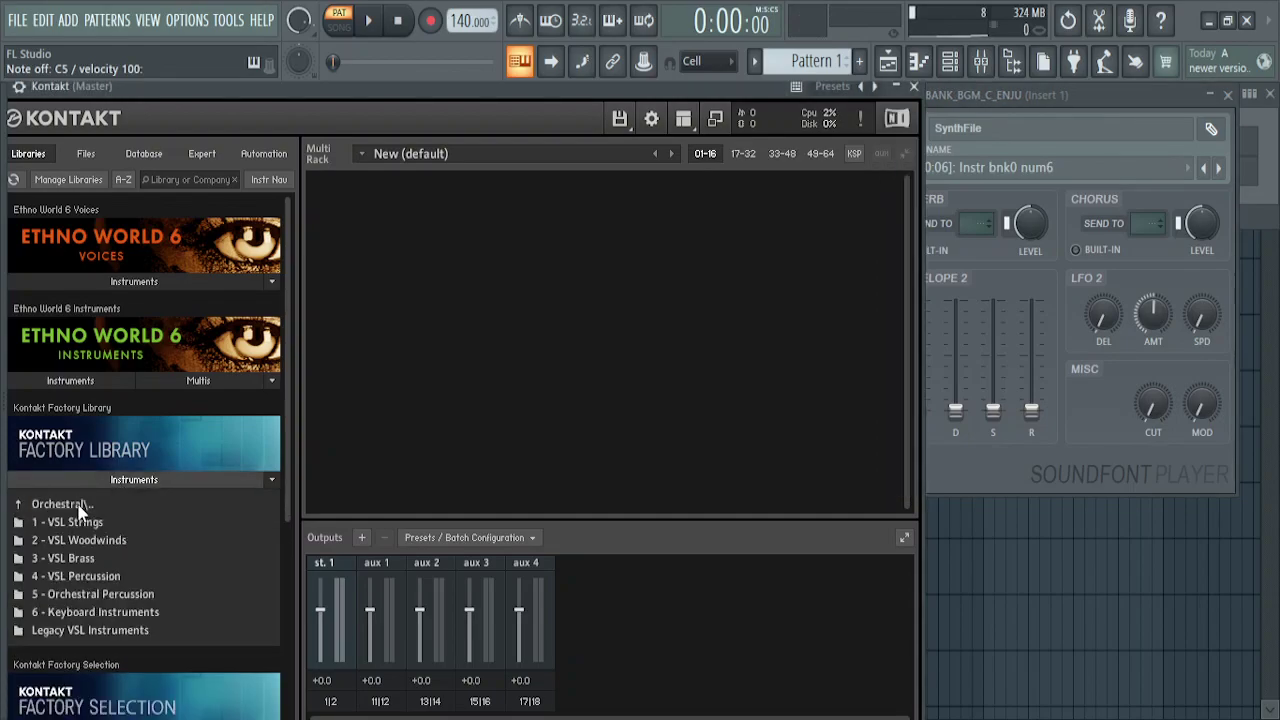
click(79, 504)
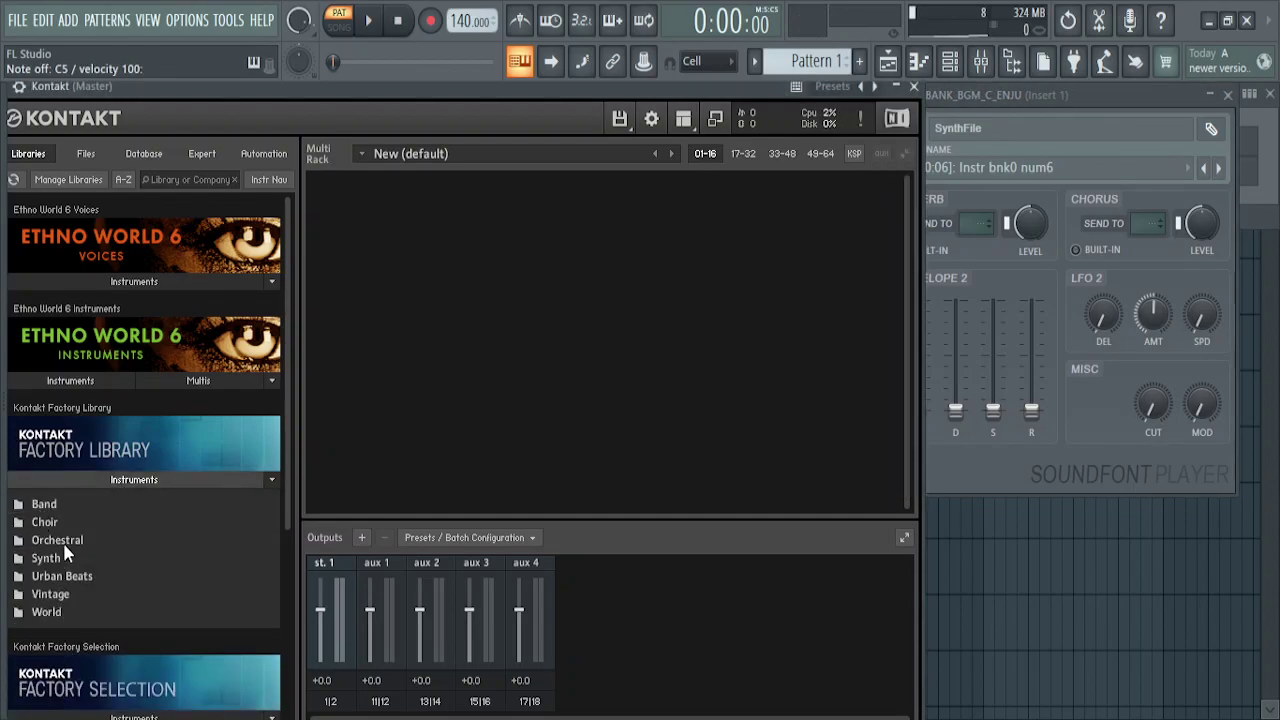
click(62, 541)
click(74, 577)
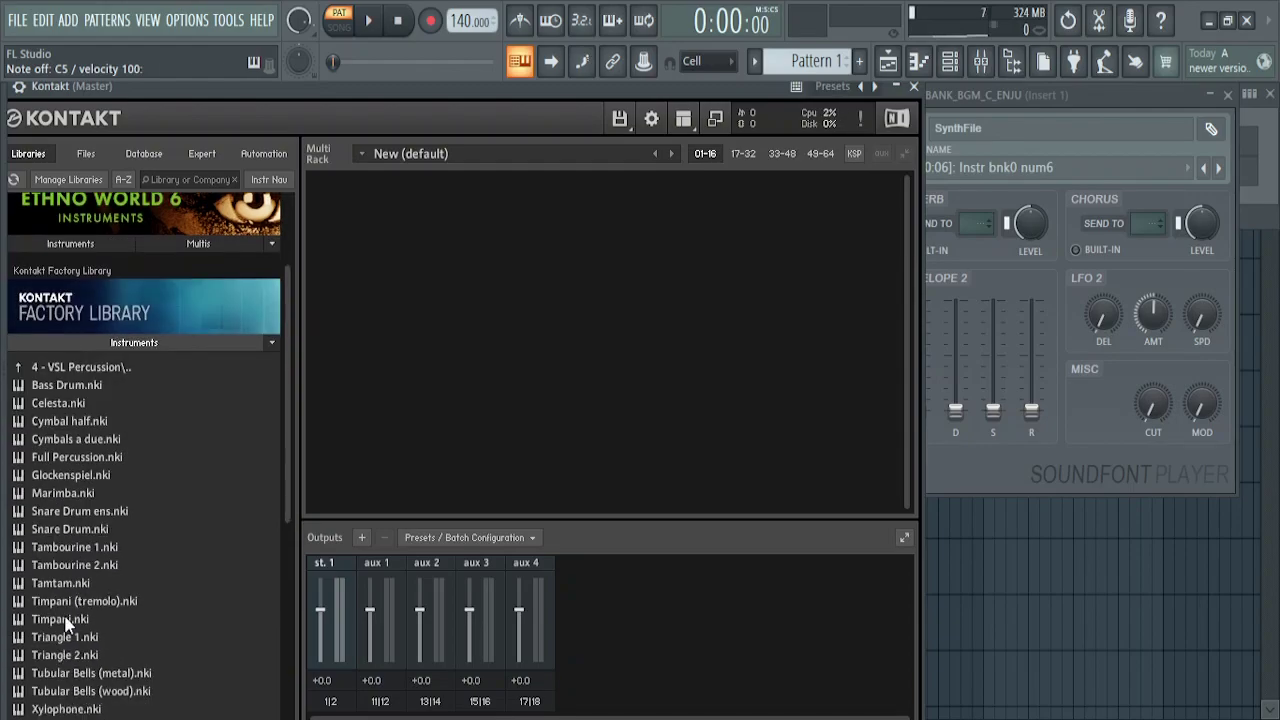
double_click(62, 495)
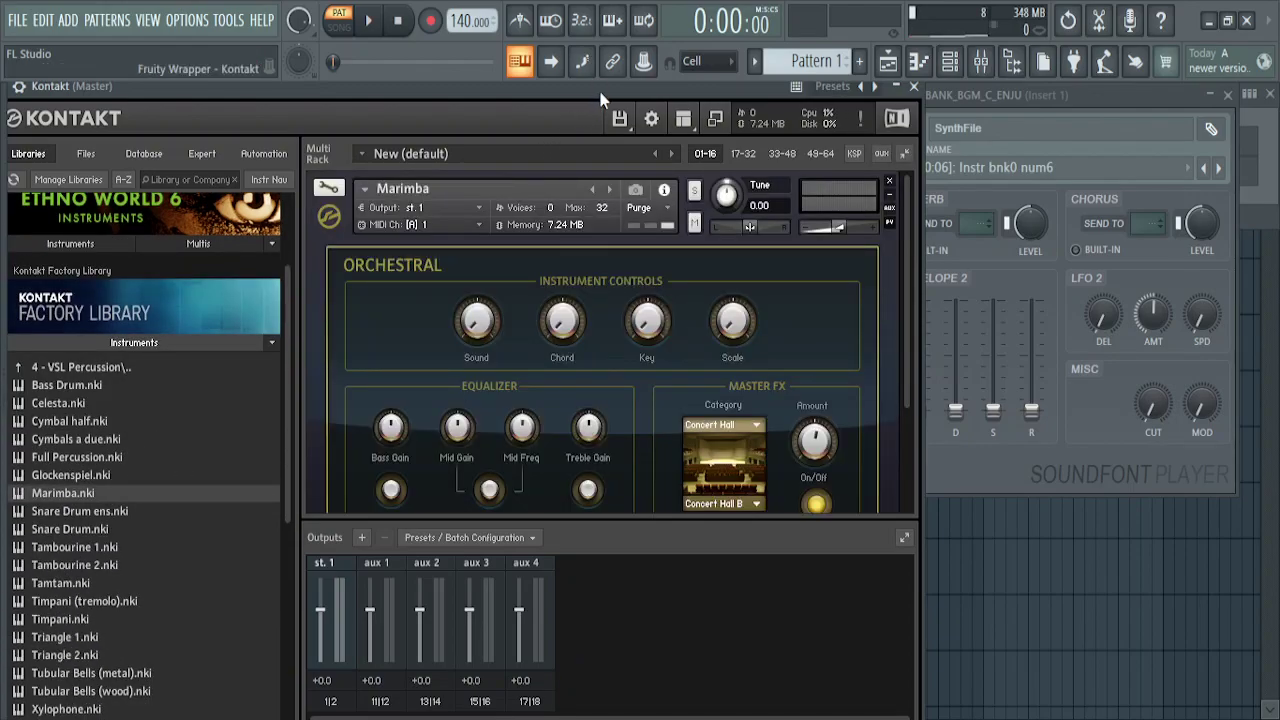
Step: Raise the Marimba instrument's volume in Kontakt while auditioning it with a C5 note
key(z)
drag(838, 238, 850, 238)
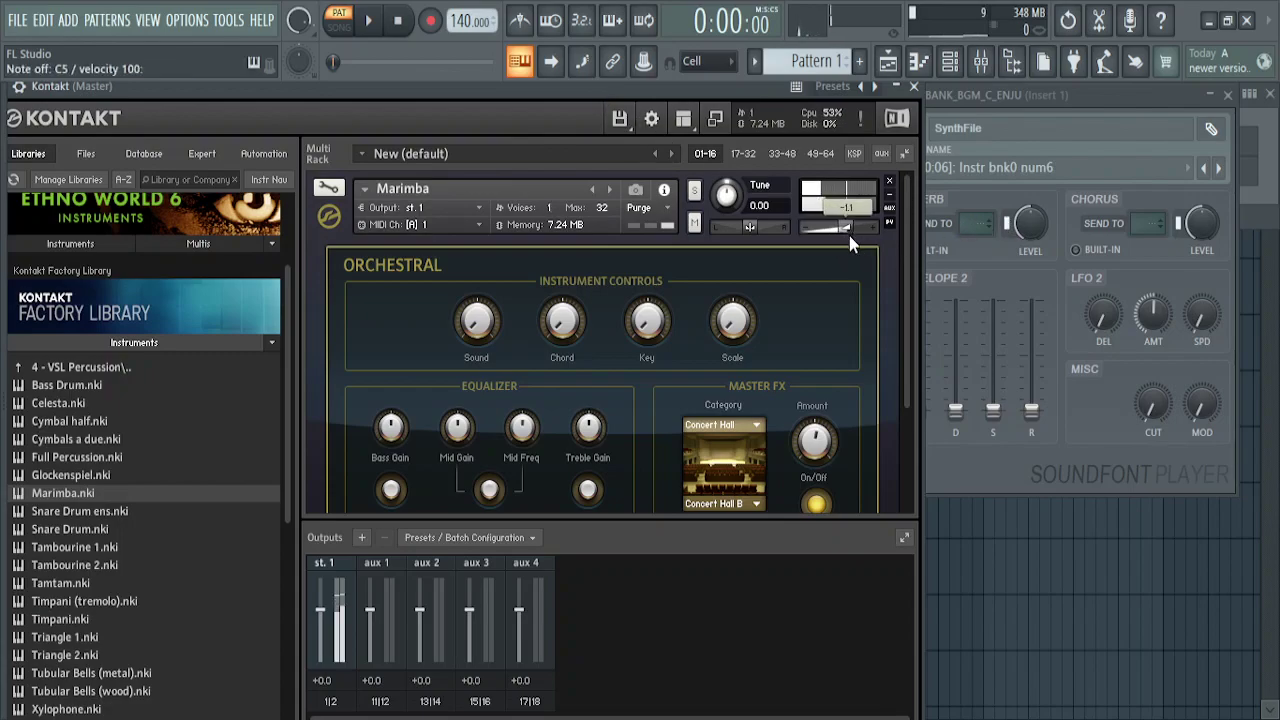
key(z)
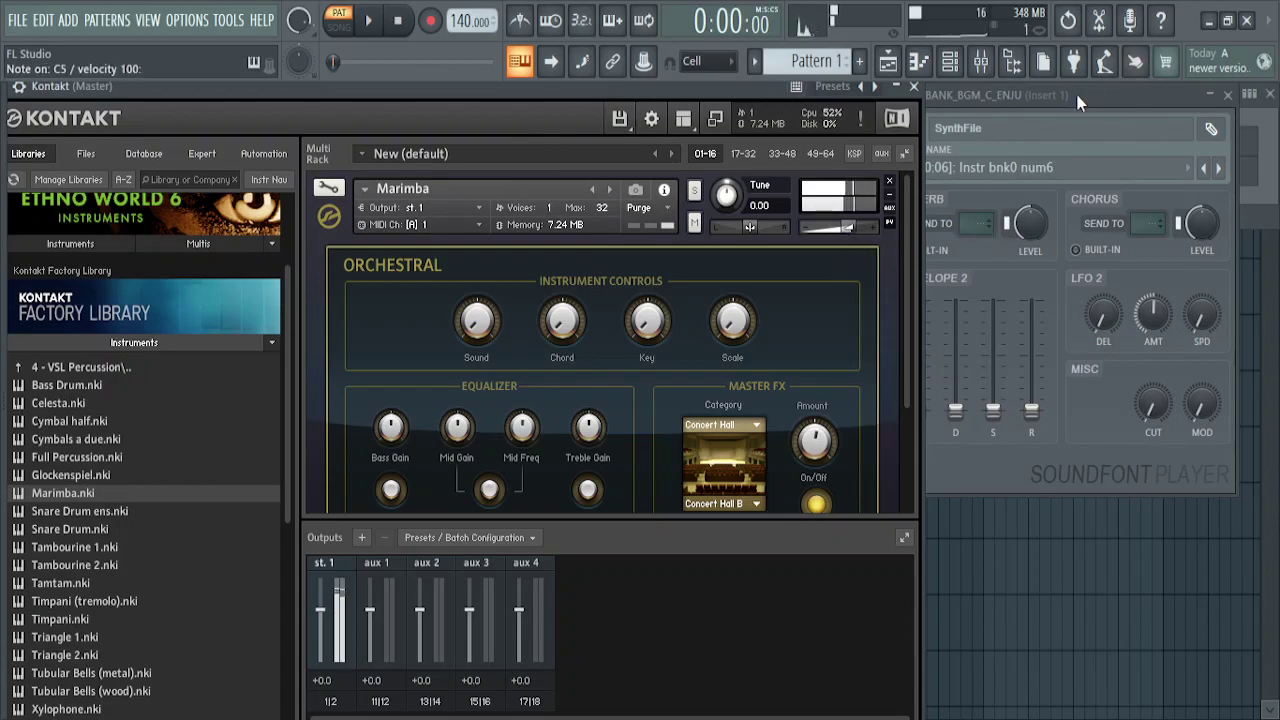
Step: Compare the soundfont patch Instr bnk0 num6 with Kontakt's Marimba by playing the same notes on each in turn
click(1078, 97)
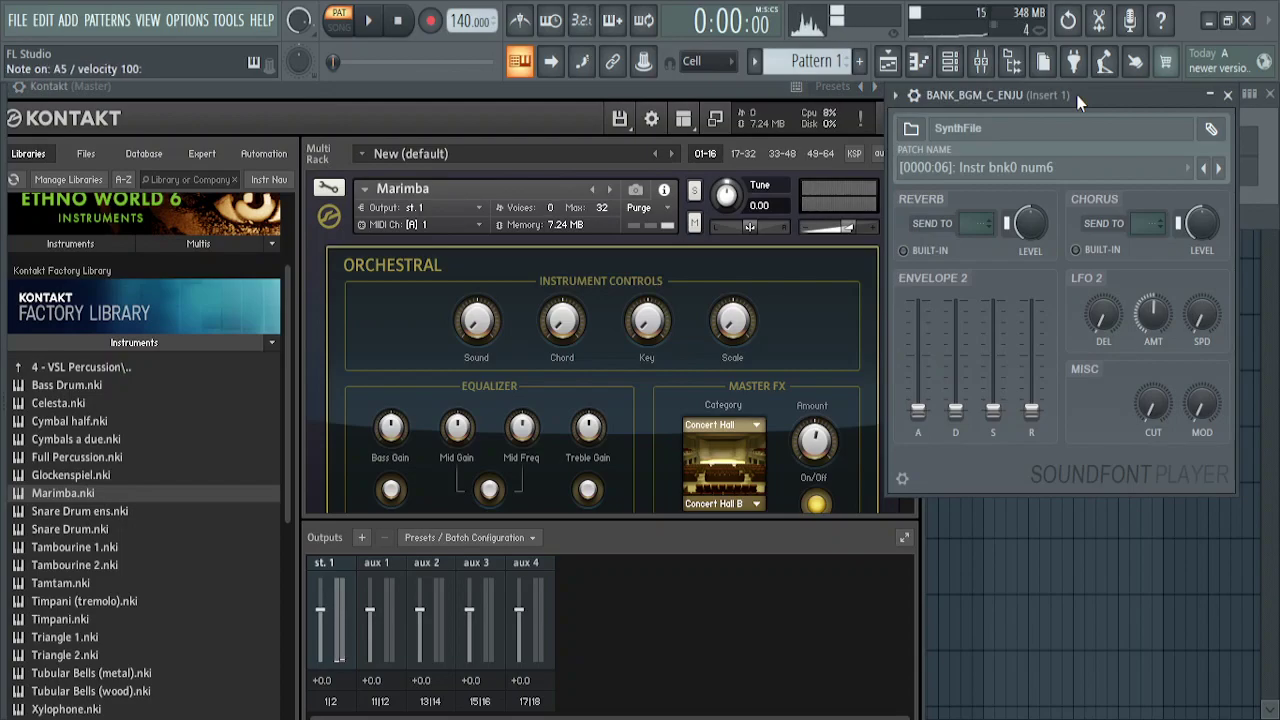
click(680, 91)
key(m)
key(m)
key(m)
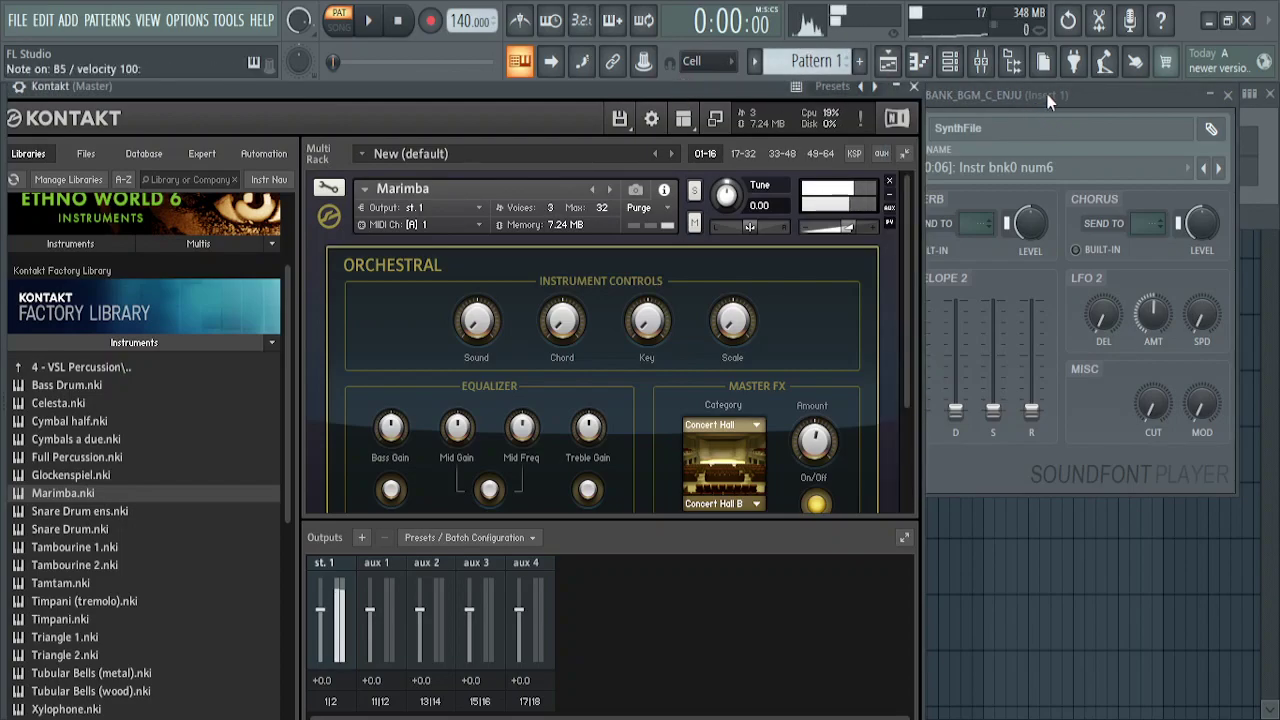
click(1048, 96)
key(comma)
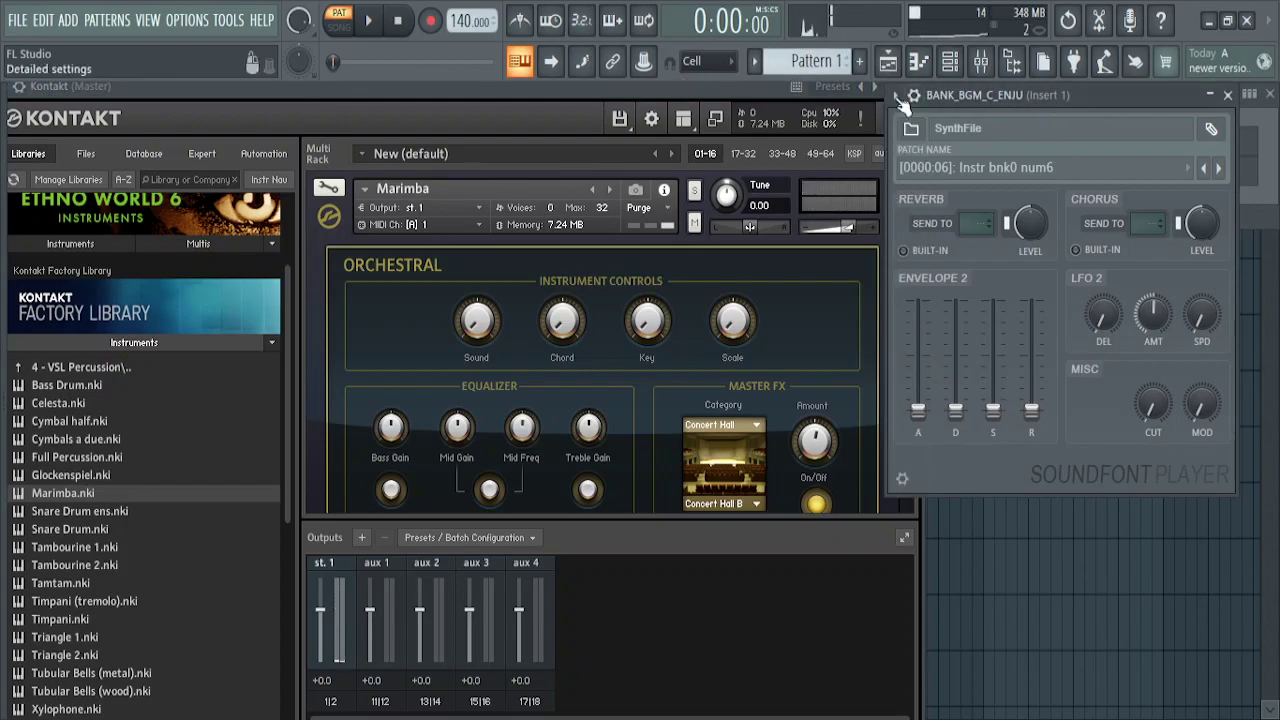
click(747, 101)
click(1089, 97)
key(e)
key(n)
click(734, 102)
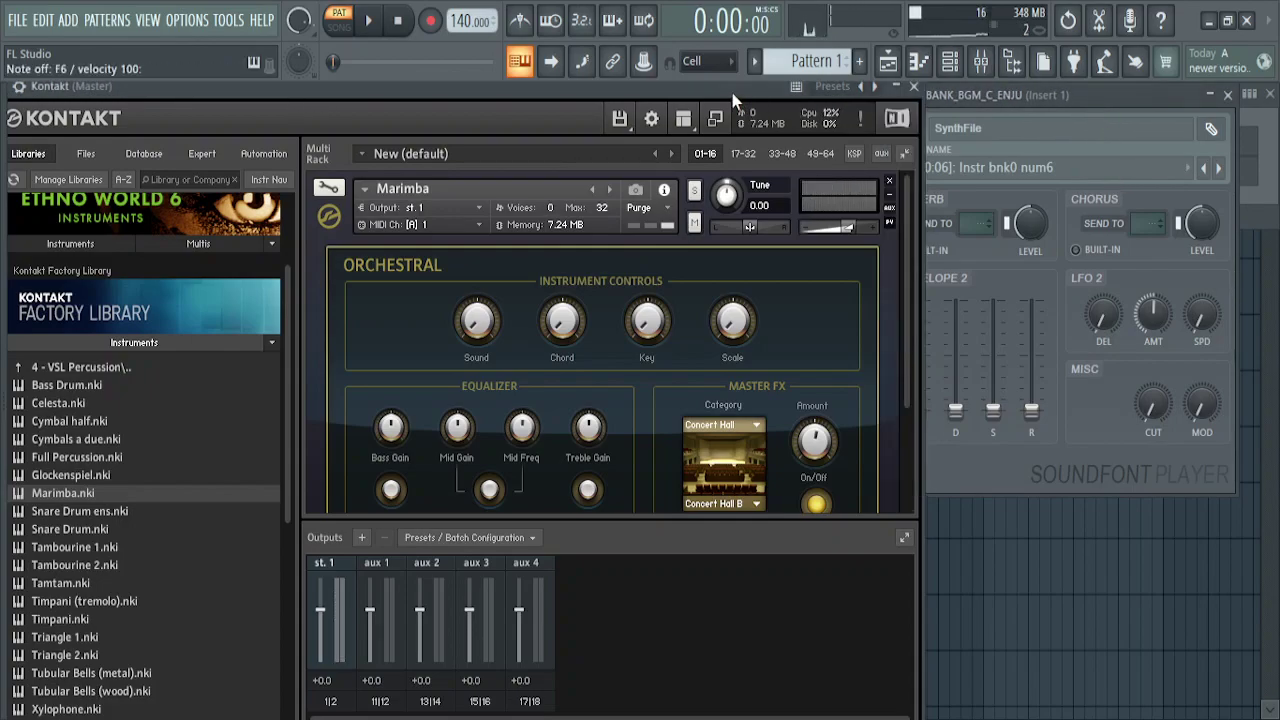
Step: Switch the SoundFont Player to patch Instr bnk0 num7 and audition it with a C5 note
click(1083, 93)
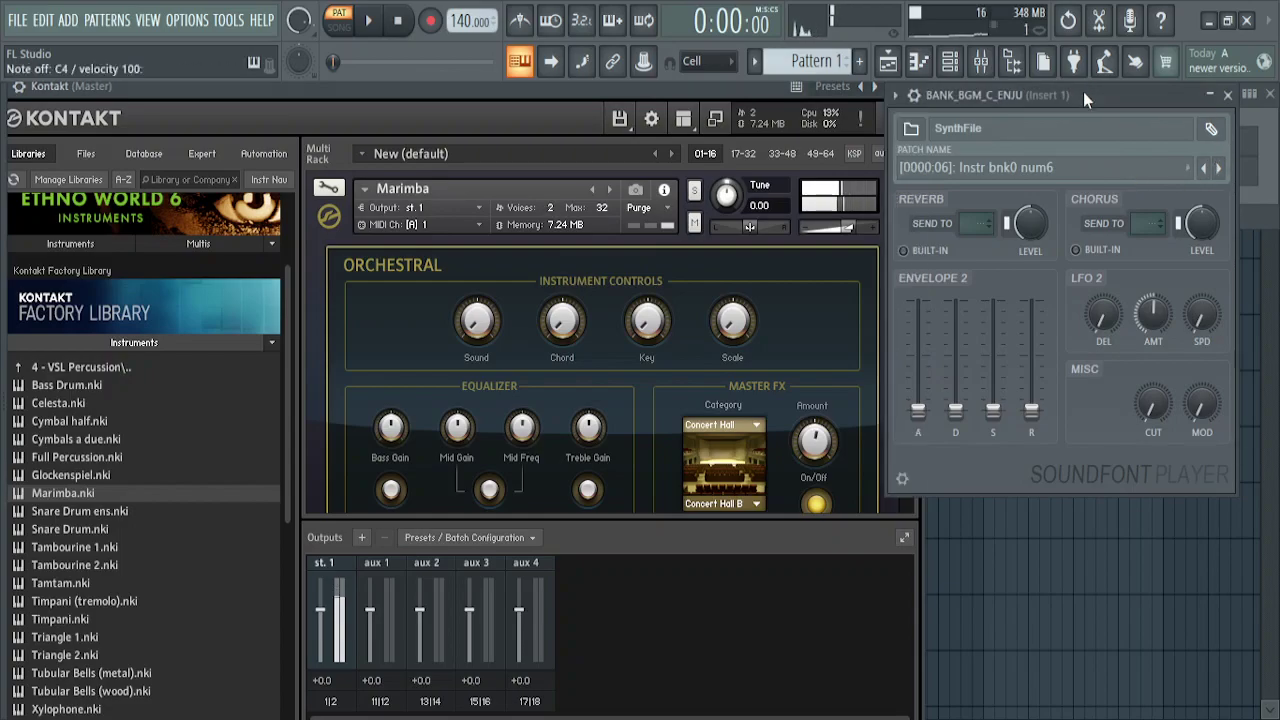
click(1218, 167)
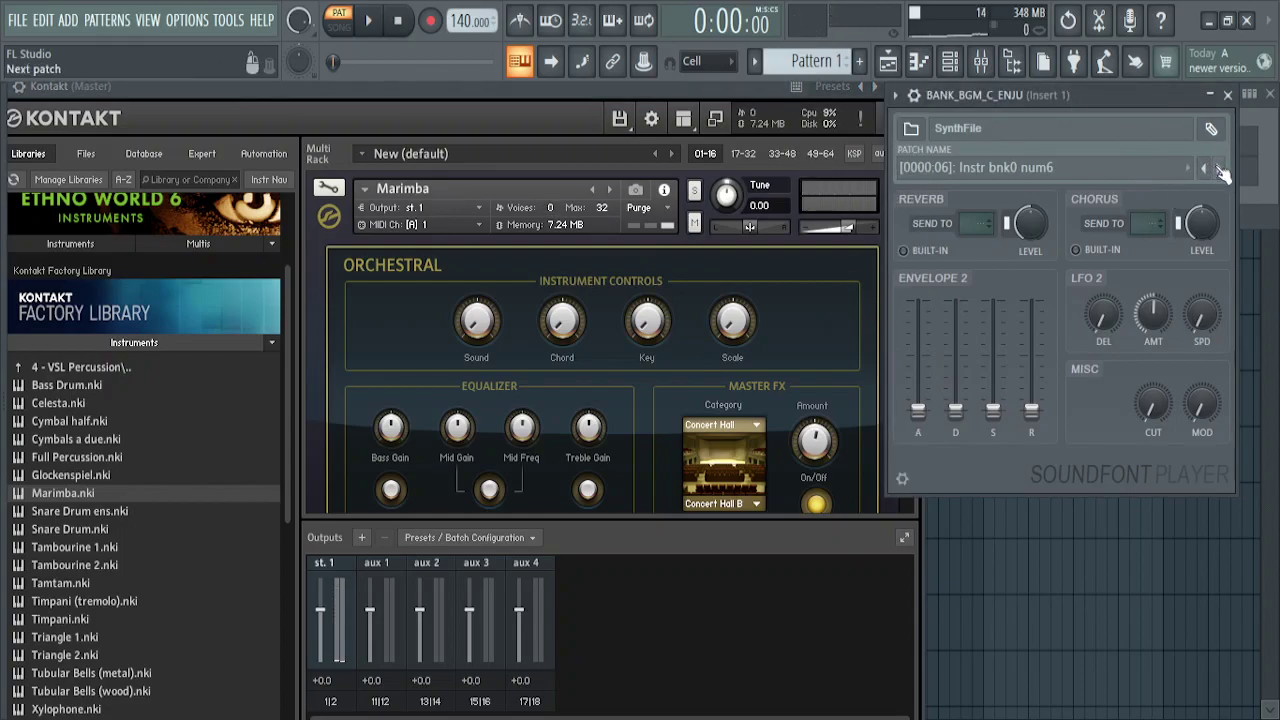
key(q)
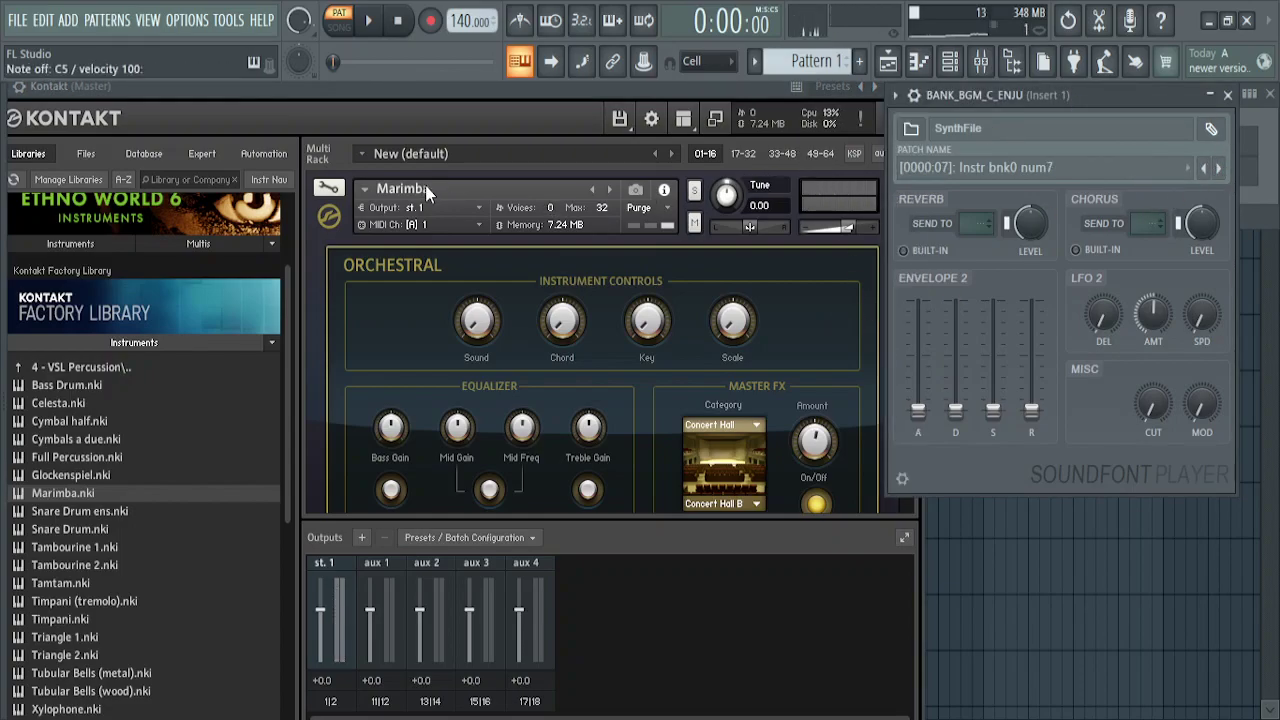
Step: Replace the Marimba in Kontakt with Xylophone.nki and reposition both plugin windows so they do not overlap
drag(464, 90, 406, 83)
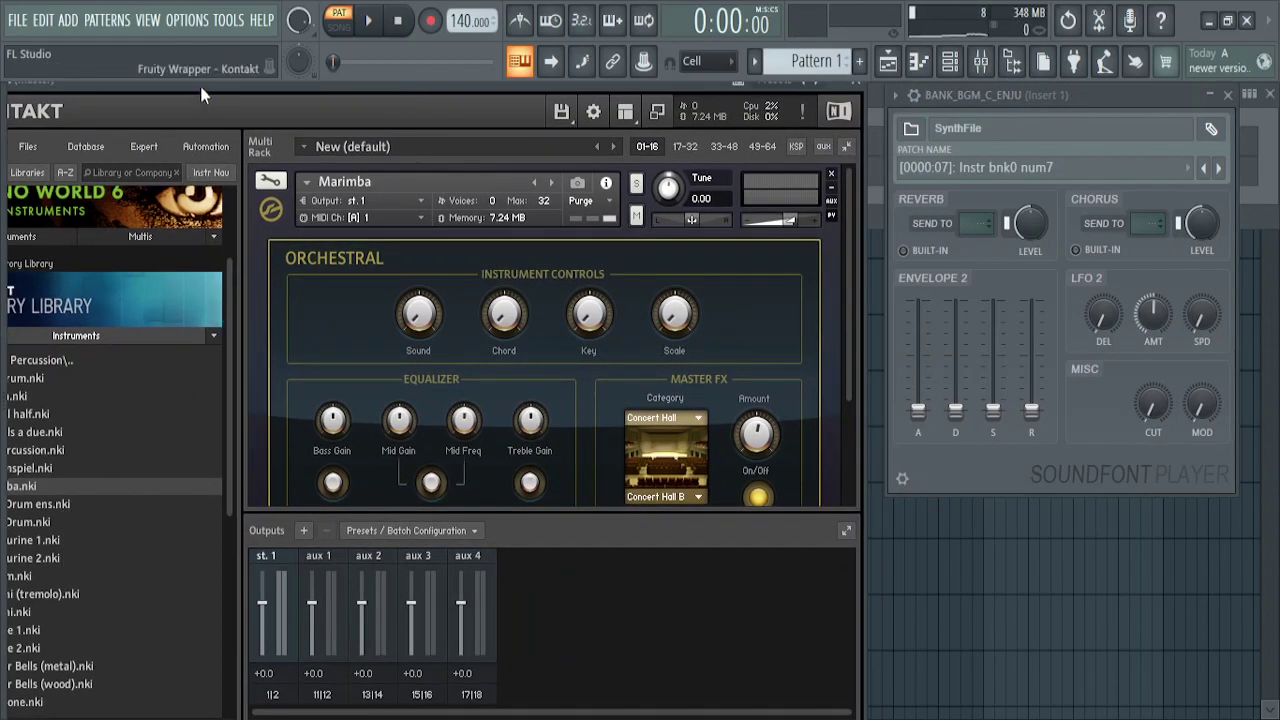
drag(199, 88, 261, 88)
drag(63, 703, 120, 682)
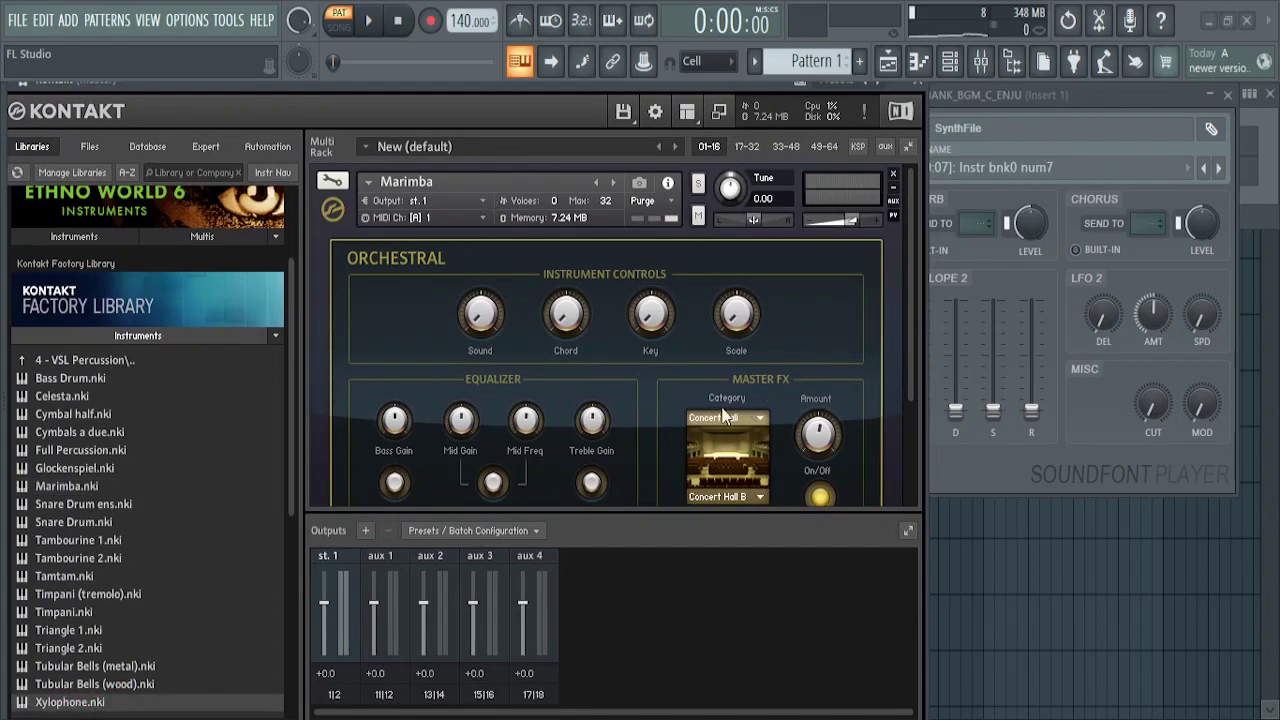
drag(1013, 101, 1011, 94)
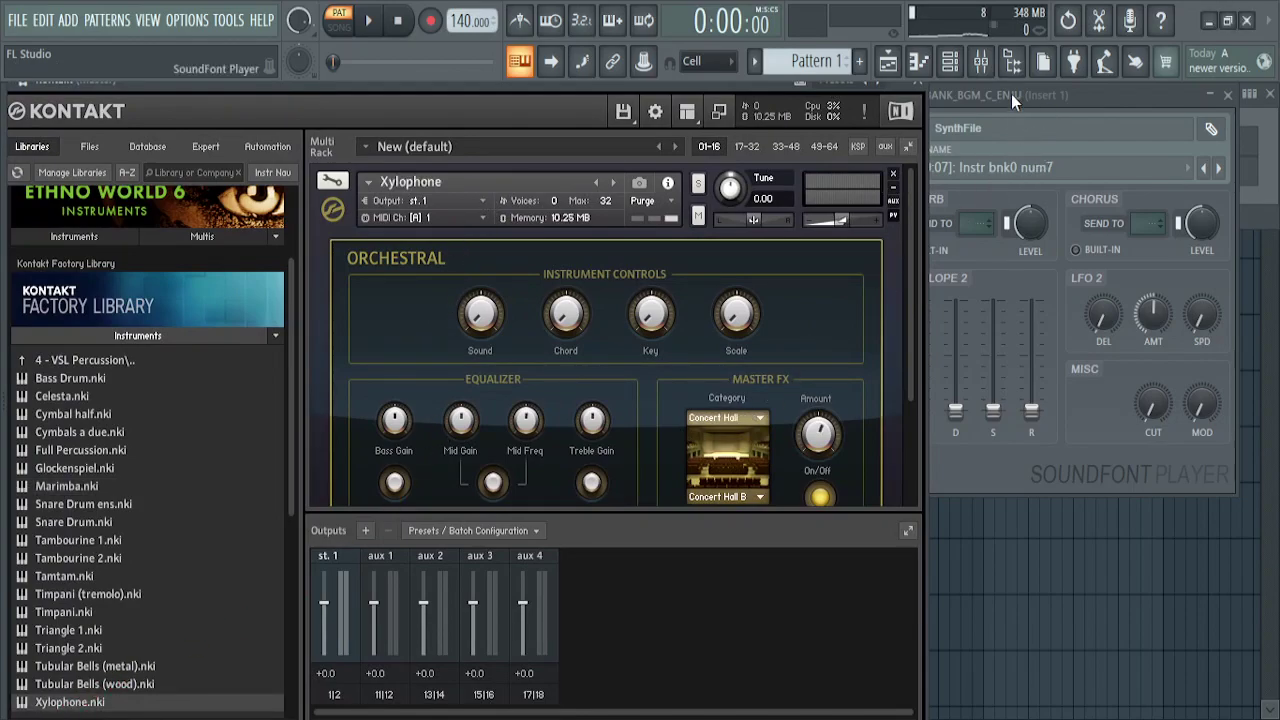
drag(1002, 103, 1043, 83)
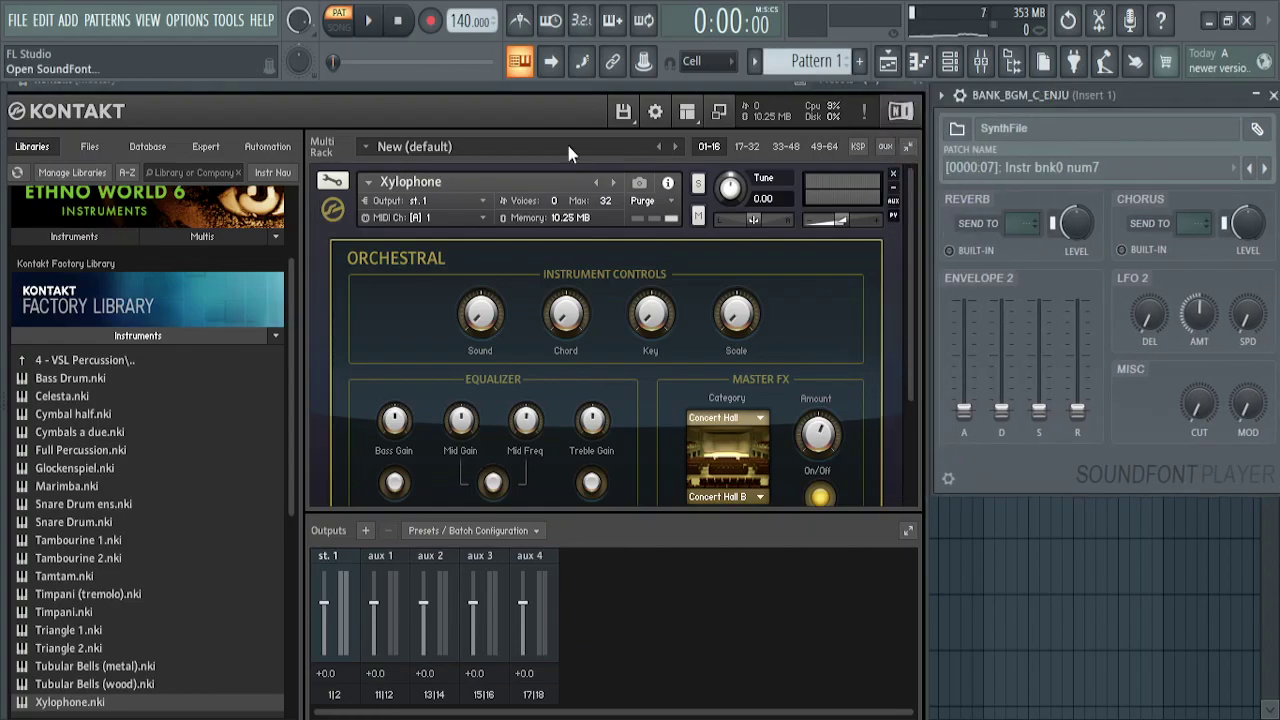
Step: Raise the Xylophone instrument's volume in Kontakt while auditioning it with a few notes
key(q)
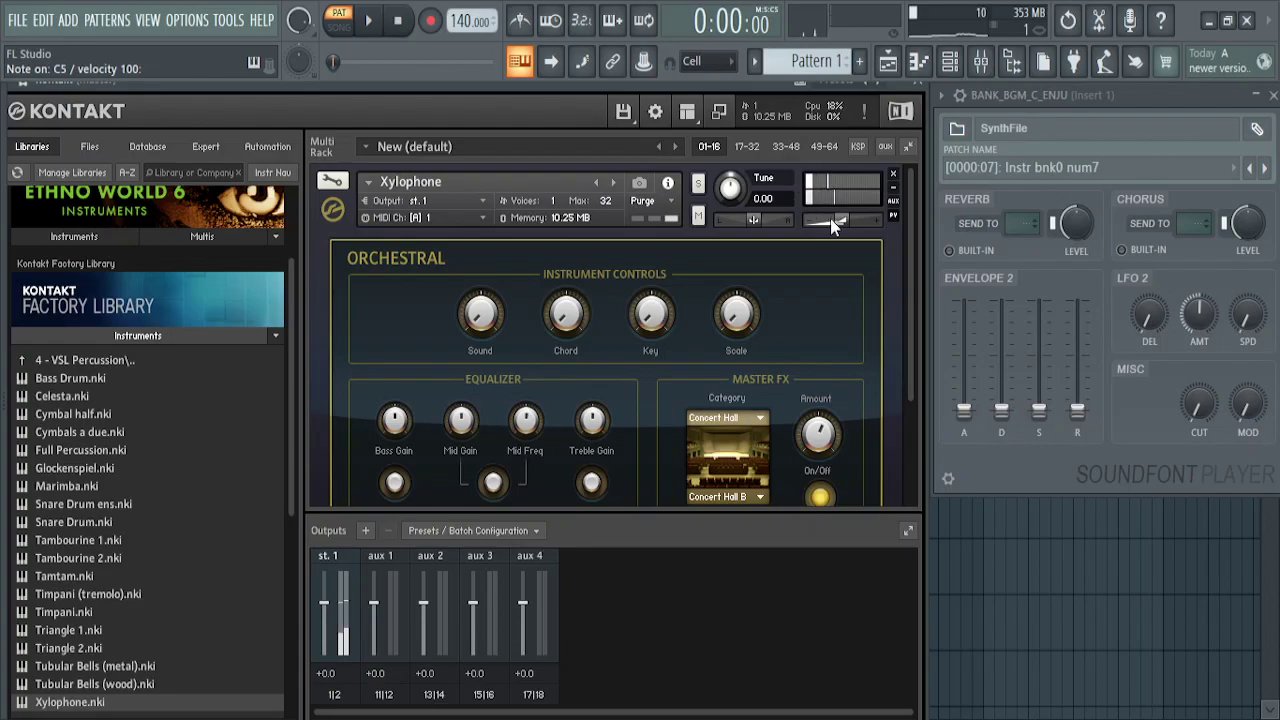
drag(843, 222, 857, 225)
key(q)
key(e)
key(q)
Step: Compare the soundfont patch Instr bnk0 num7 with Kontakt's Xylophone by alternating between them and playing matching notes
click(1104, 97)
key(q)
key(v)
key(c)
key(x)
key(z)
key(c)
key(m)
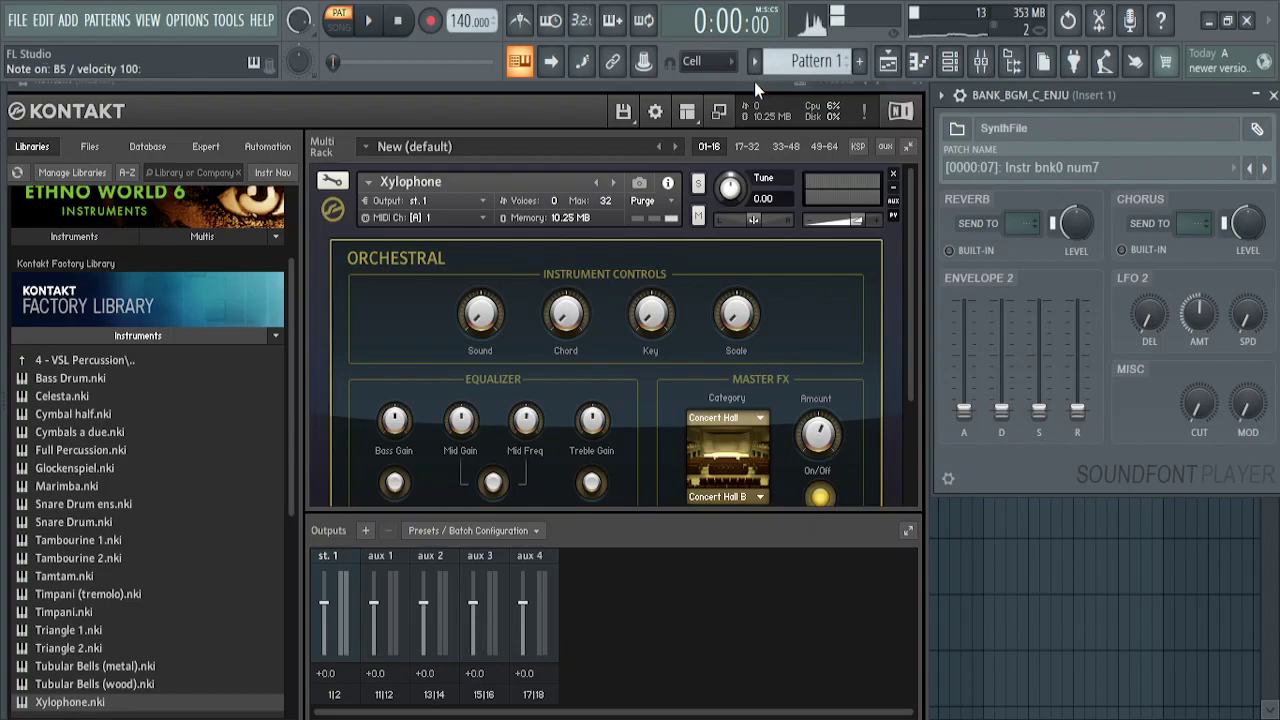
click(754, 84)
key(m)
key(n)
click(998, 98)
key(n)
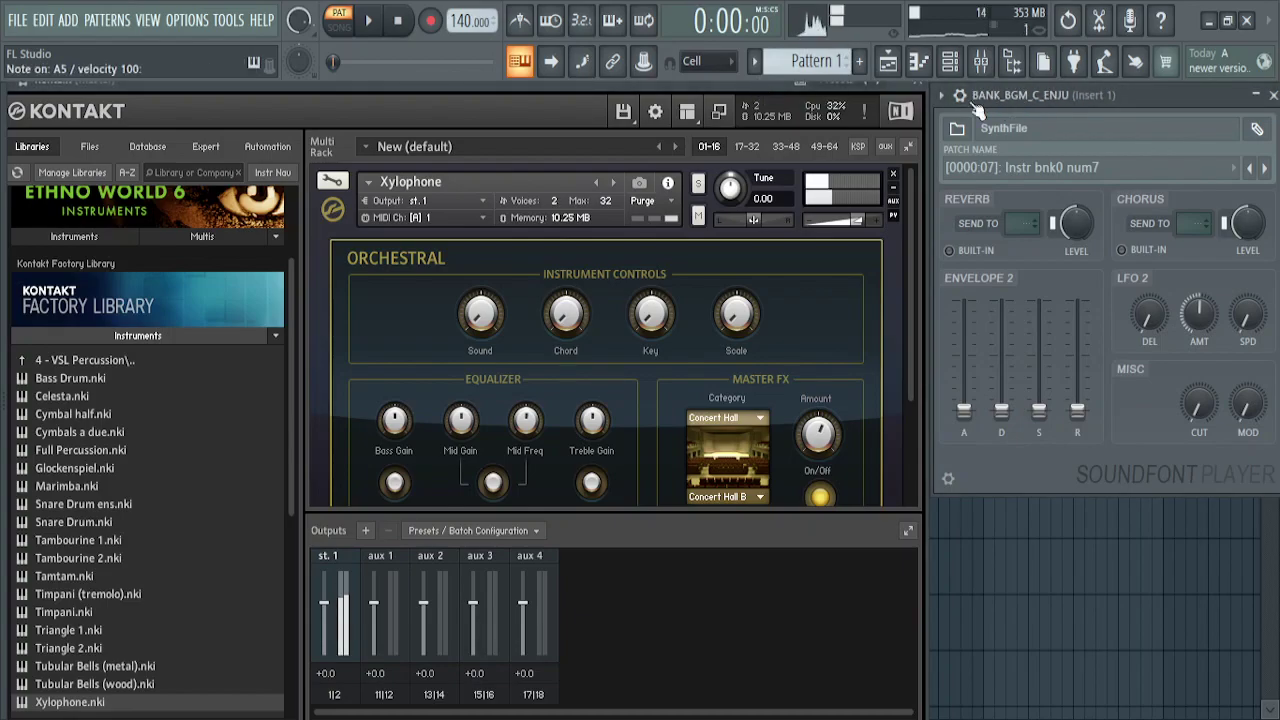
click(752, 87)
key(n)
key(b)
click(1163, 98)
key(b)
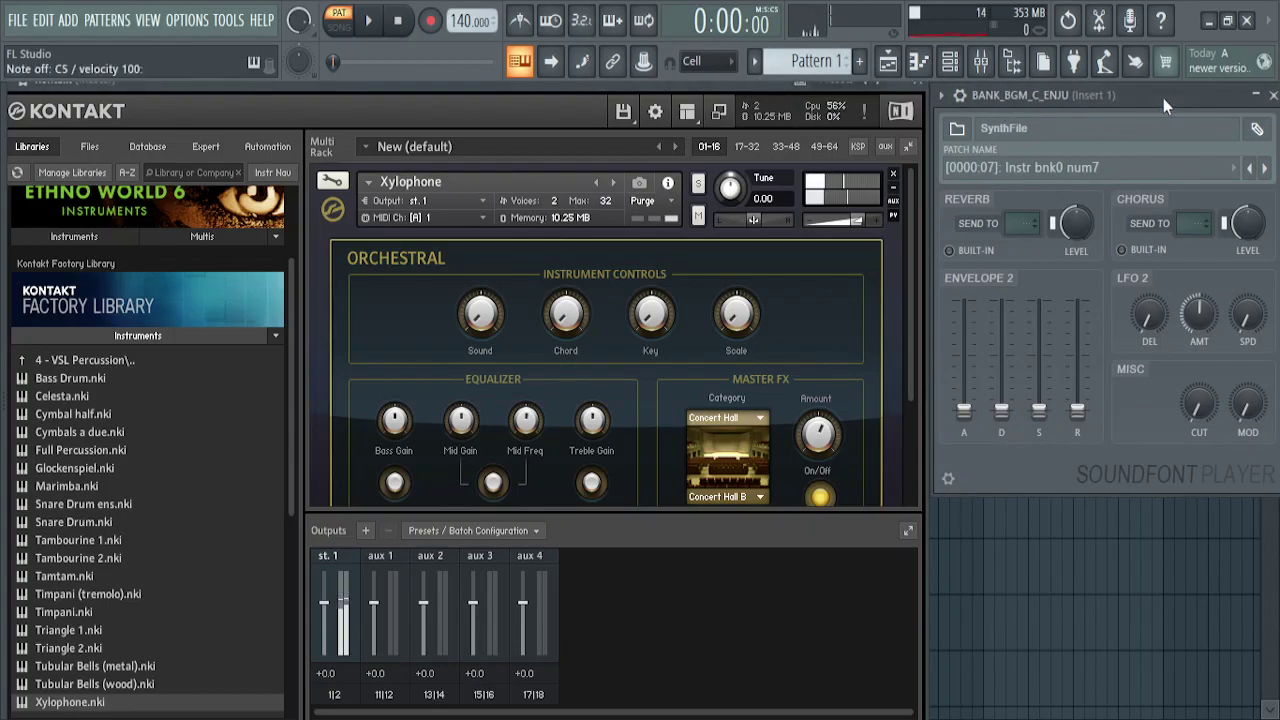
key(b)
Step: Switch the SoundFont Player to patch Instr bnk0 num9 and pick Glockenspiel.nki from Kontakt's VSL Percussion instruments
click(1266, 168)
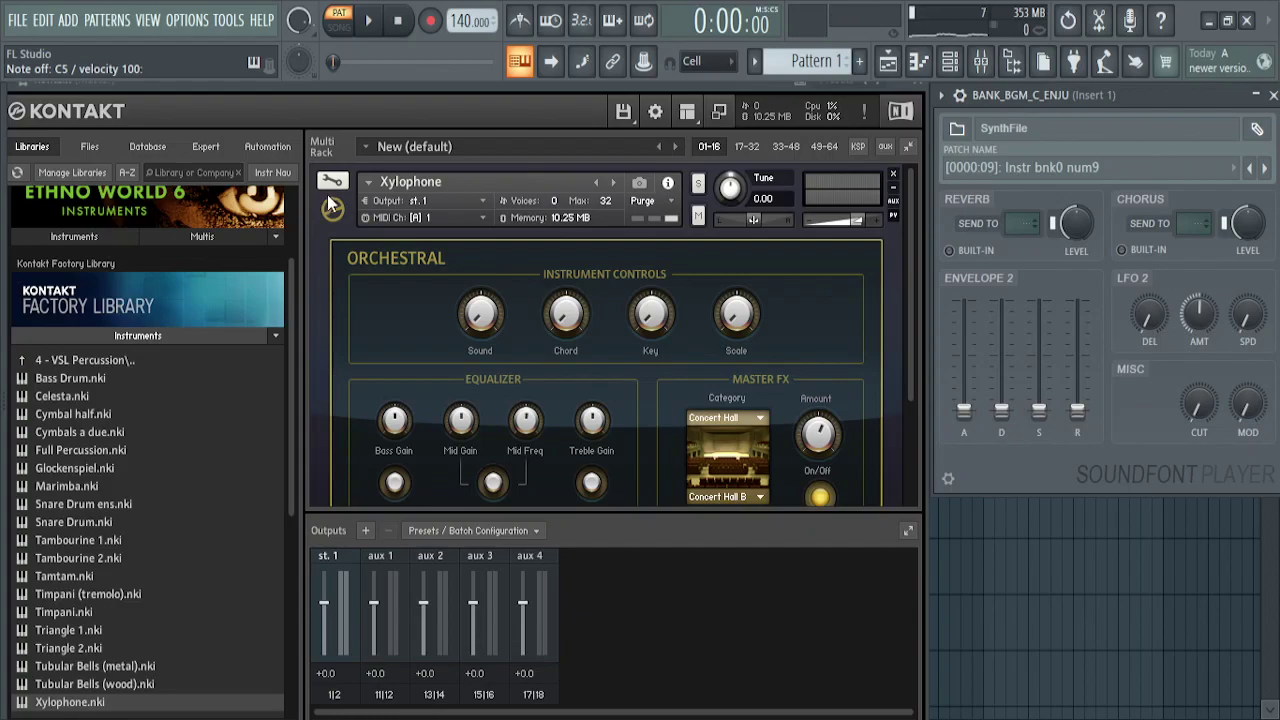
click(327, 189)
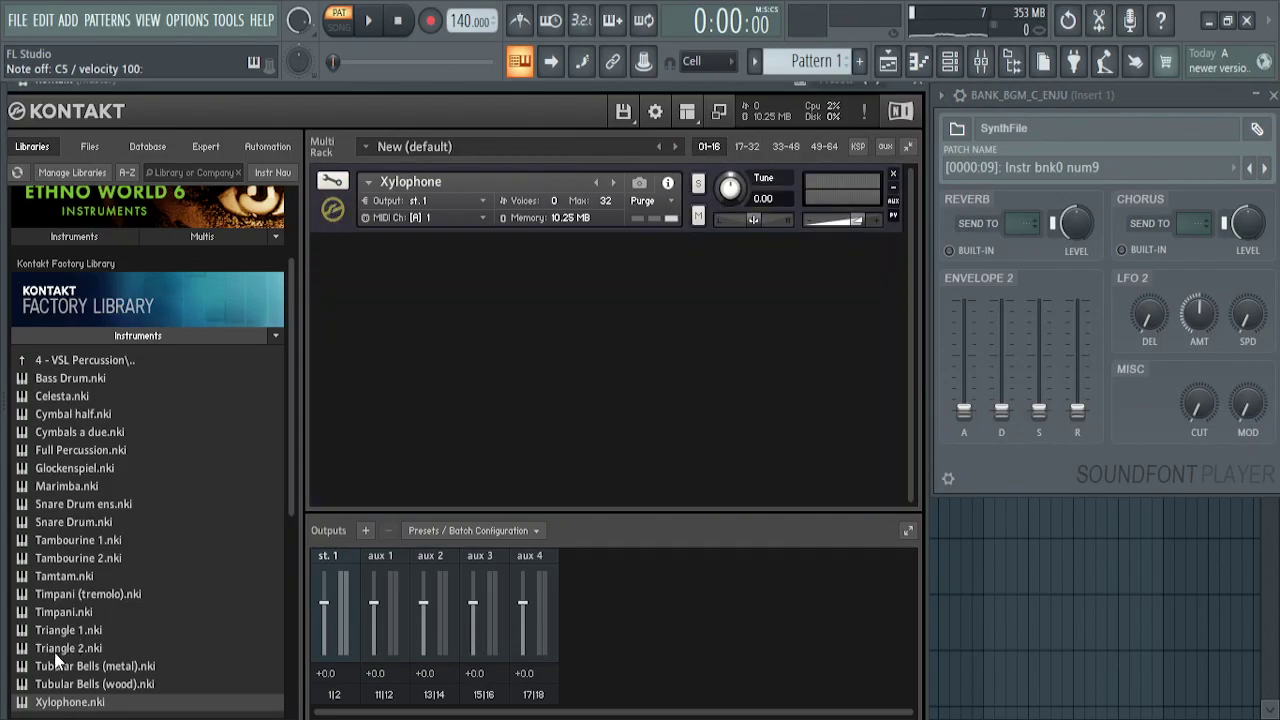
scroll(54, 656, down, 2)
click(72, 410)
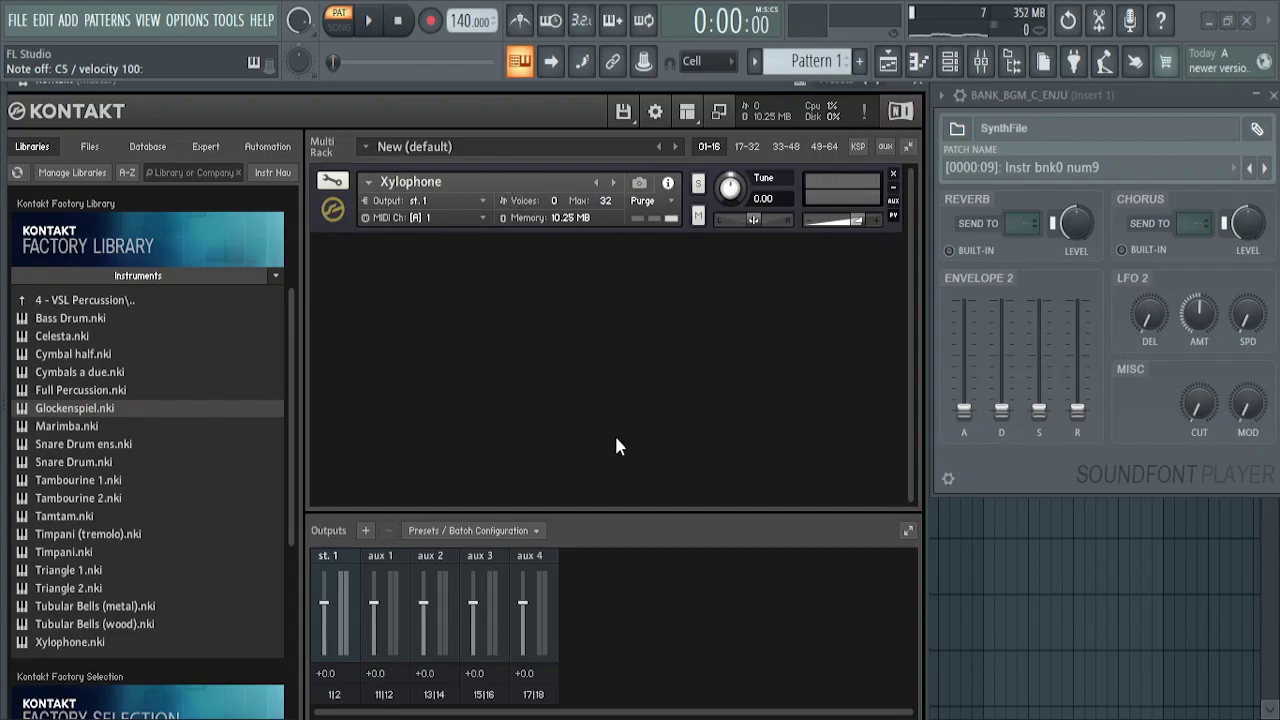
Step: Set the Kontakt channel's root note to C4 in its wrapper's miscellaneous channel settings
click(27, 87)
click(91, 126)
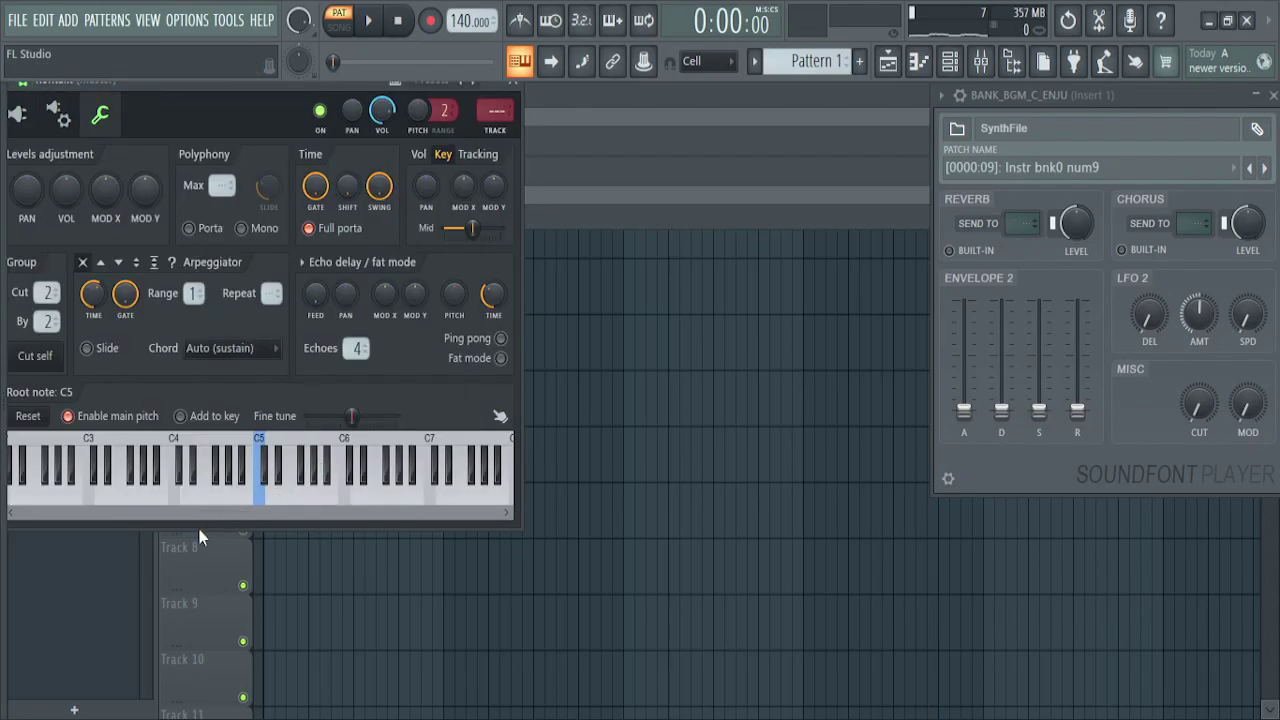
right_click(175, 495)
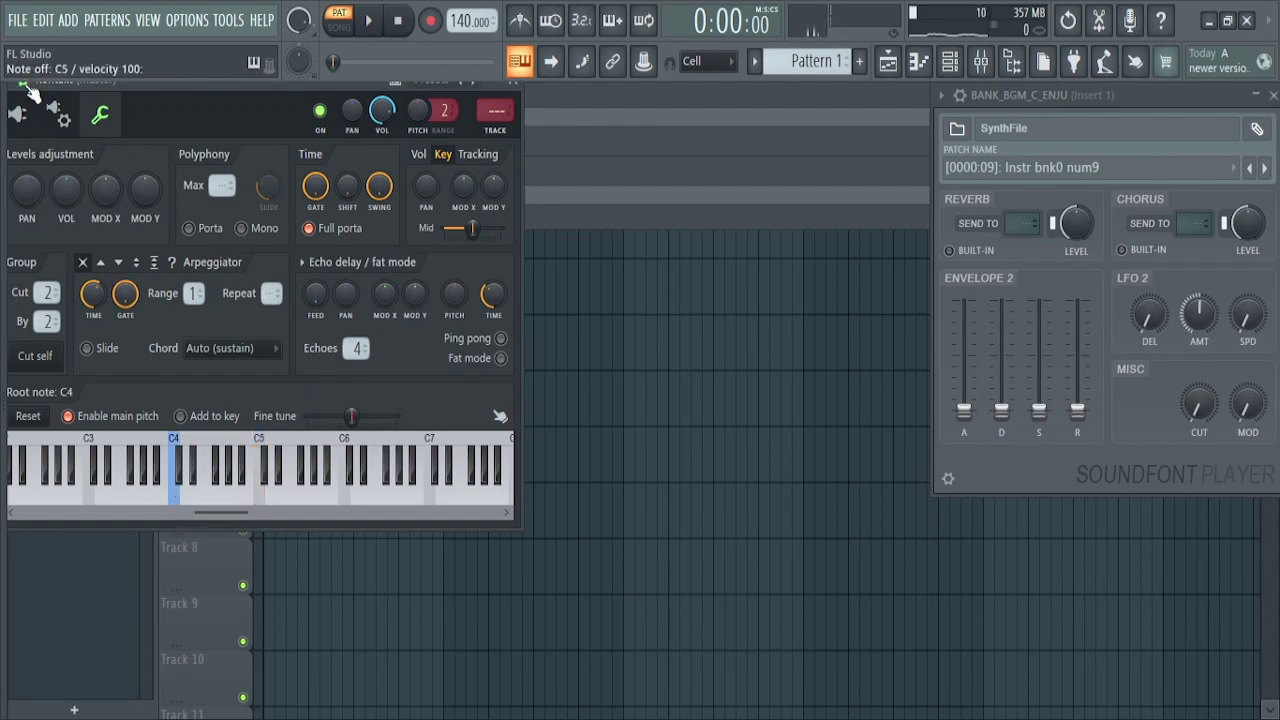
Step: Return to the Kontakt instrument view and audition the Glockenspiel with a few notes
click(18, 114)
key(e)
key(t)
key(i)
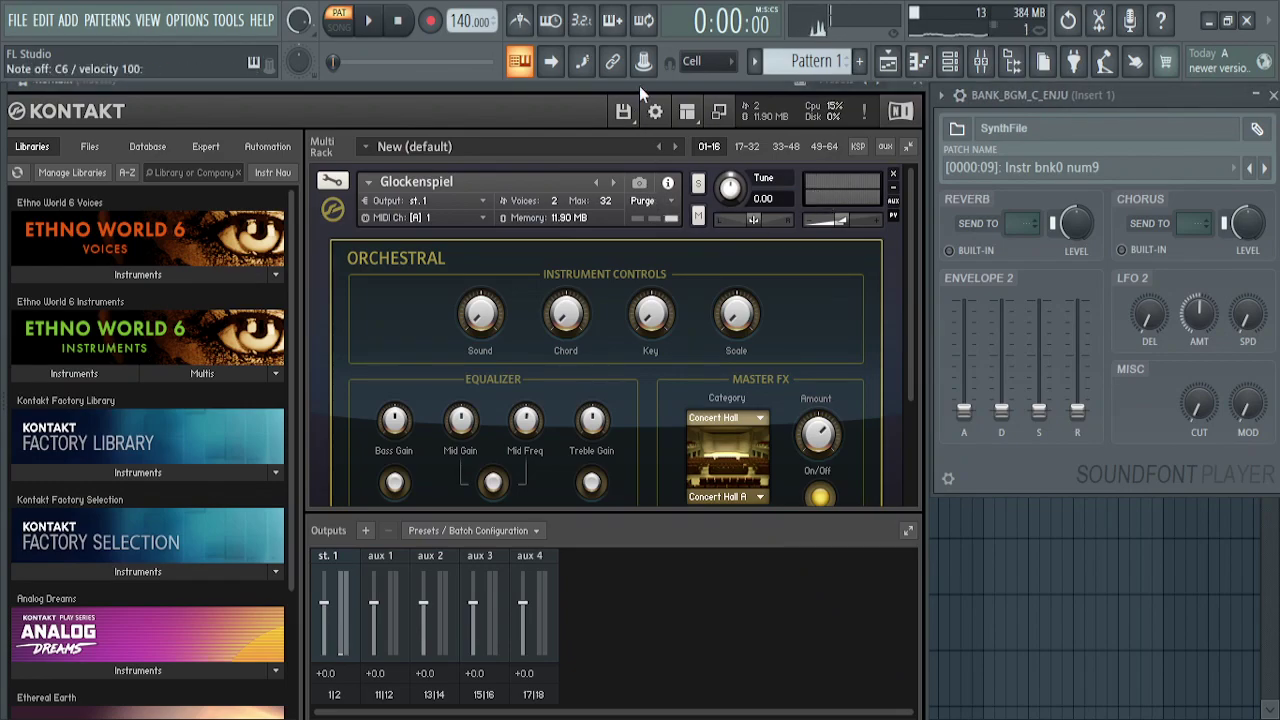
Step: Delete the Glockenspiel's softer velocity zones in the Mapping Editor and extend the remaining zones down to velocity 19
click(333, 183)
click(602, 254)
drag(637, 388, 804, 478)
key(Delete)
drag(736, 357, 510, 530)
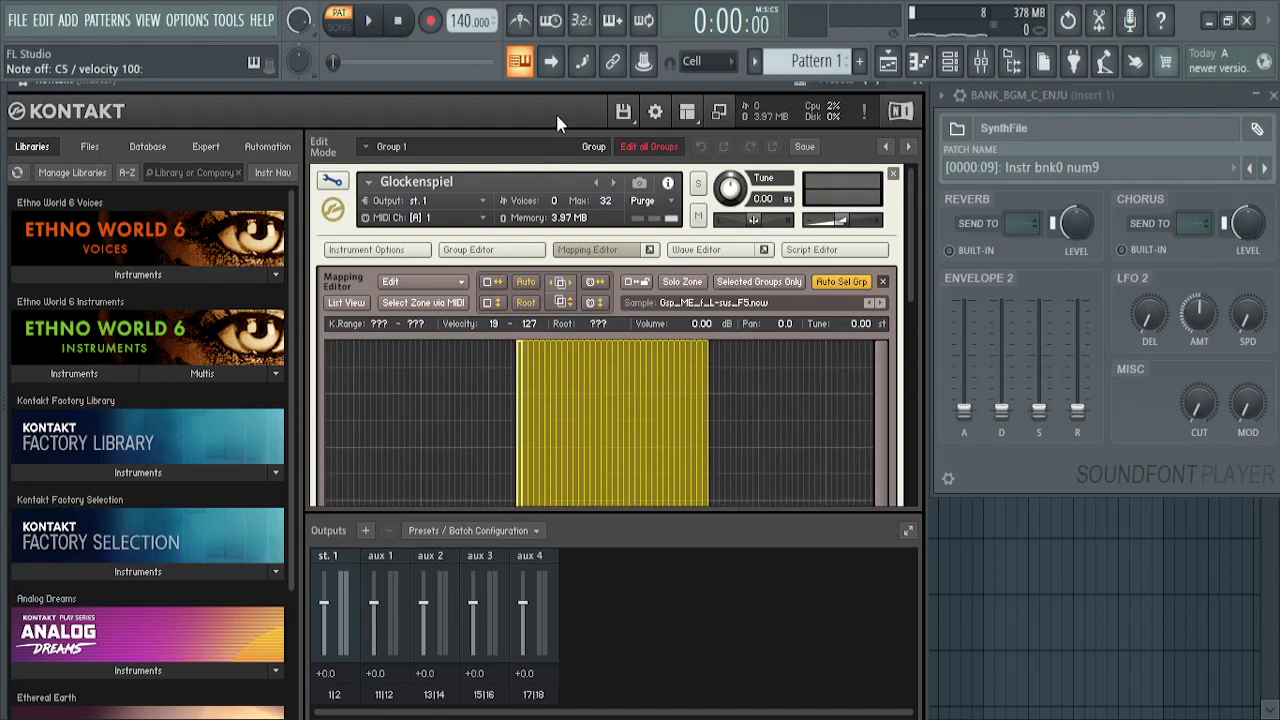
Step: Compare the remapped Glockenspiel with soundfont patch Instr bnk0 num9 by playing matching notes, and leave the instrument's edit mode
key(z)
key(c)
key(b)
key(q)
click(1101, 98)
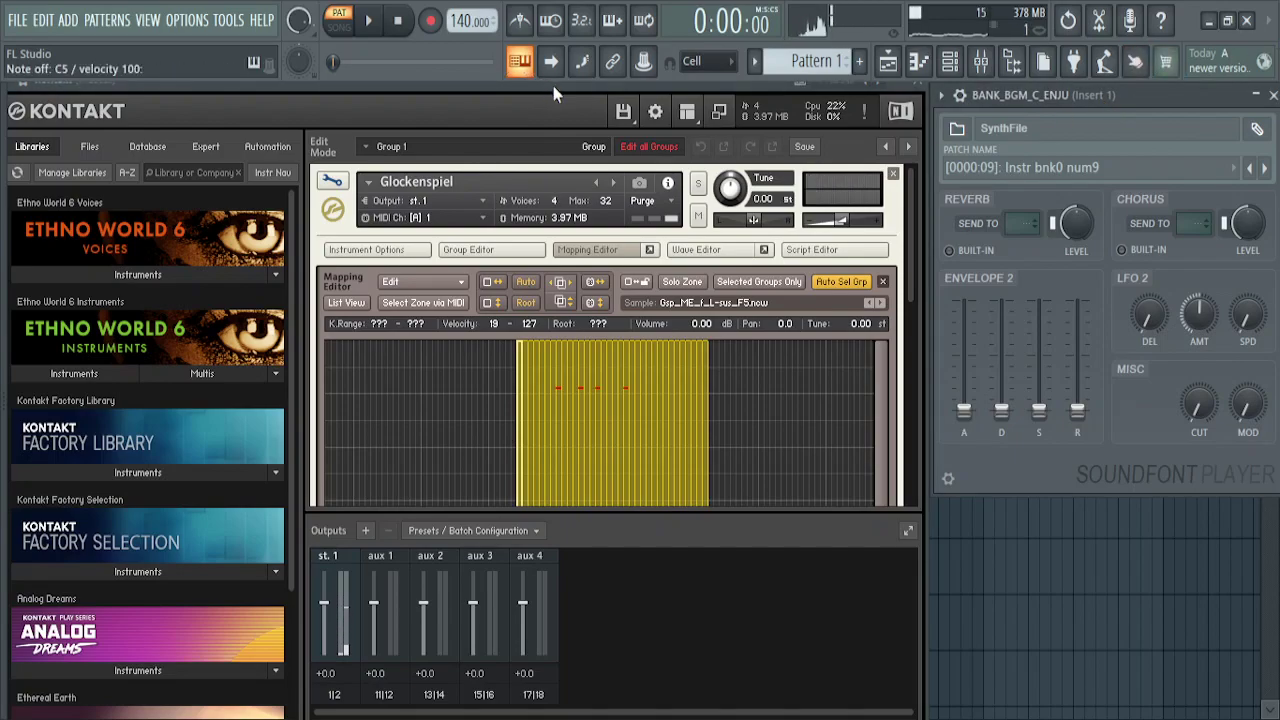
click(333, 181)
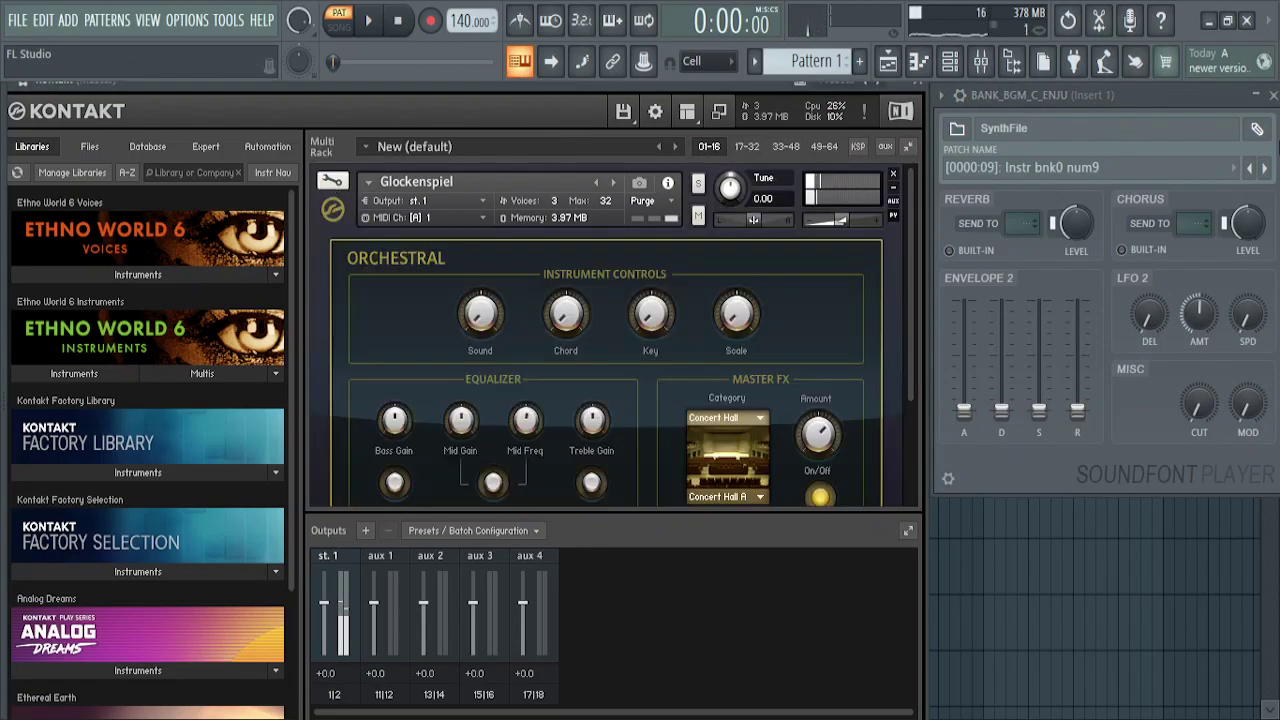
Step: Step through the SoundFont Player's patches from Instr bnk0 num10 up to Instr bnk0 num26
click(1266, 168)
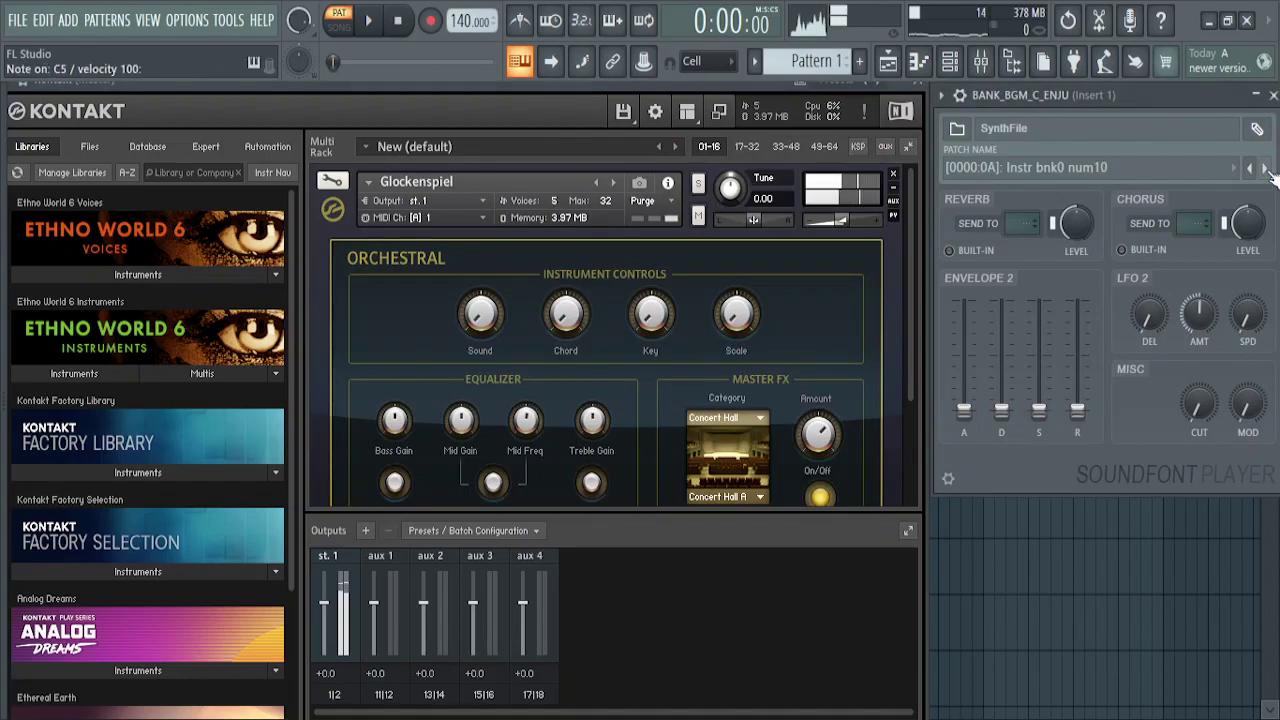
click(1266, 168)
click(1266, 168)
click(1266, 168)
click(1266, 168)
click(1266, 168)
click(1266, 168)
click(1266, 168)
click(1268, 170)
click(1268, 170)
click(1268, 170)
click(1268, 170)
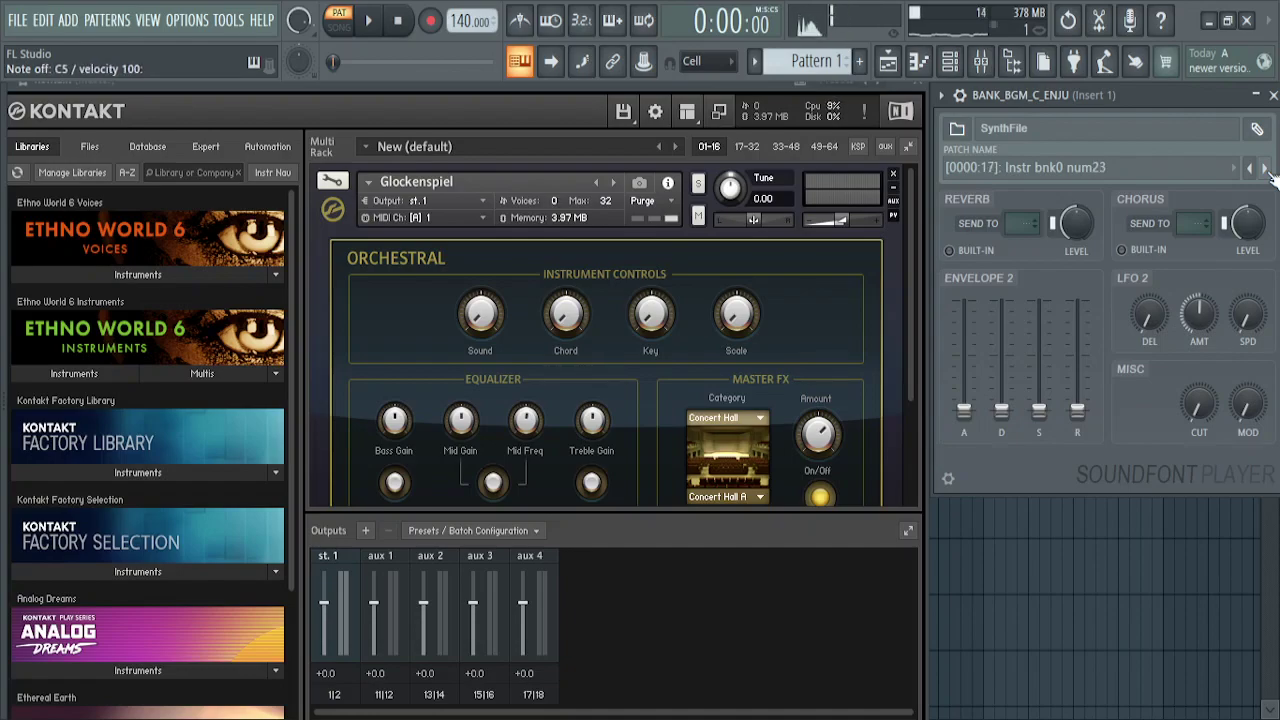
click(1268, 170)
click(1266, 169)
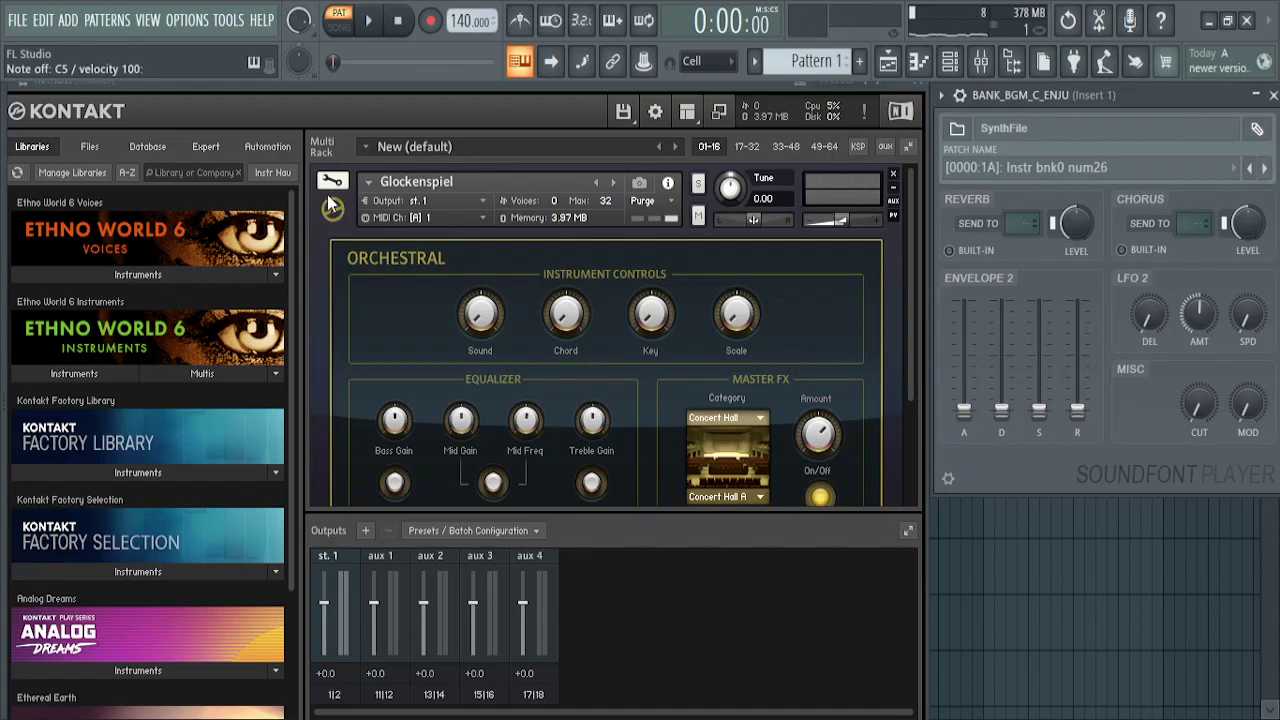
Step: Replace the Glockenspiel with Violin Ensemble.nki from Kontakt's VSL Strings instruments and select its Pizzicato articulation
click(332, 206)
click(108, 476)
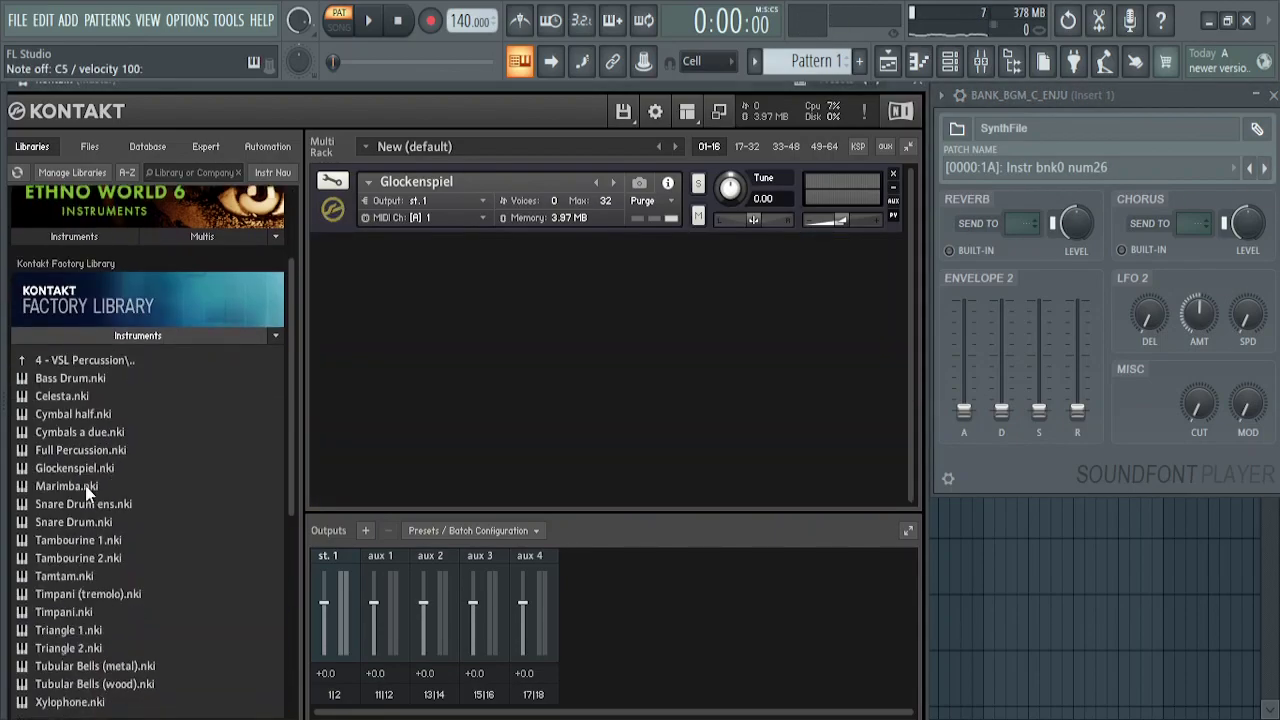
click(83, 362)
click(73, 378)
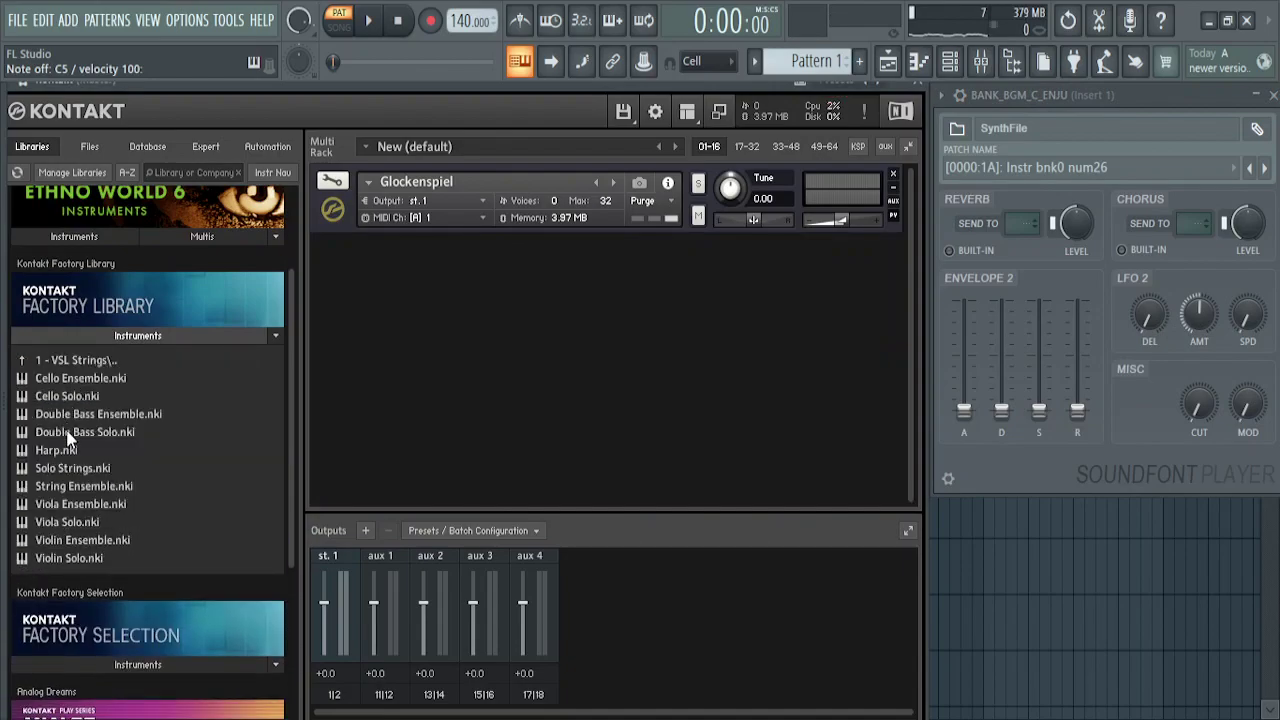
drag(52, 545, 150, 540)
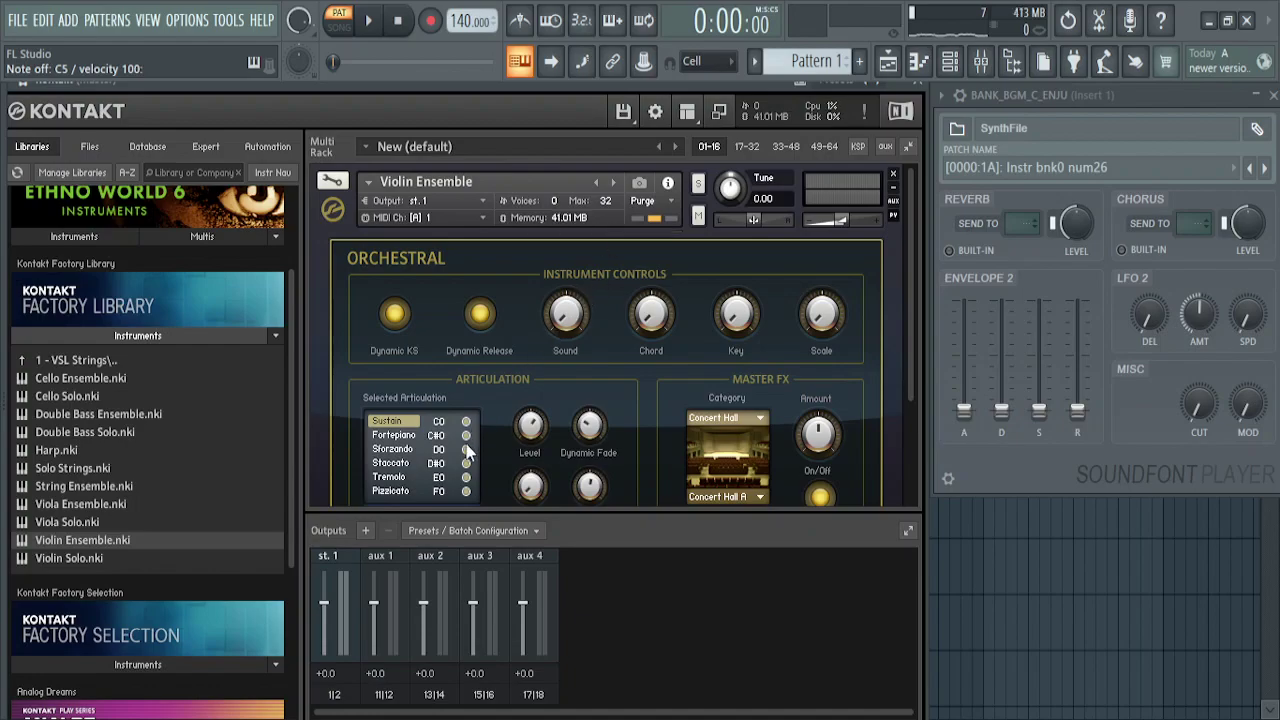
click(388, 492)
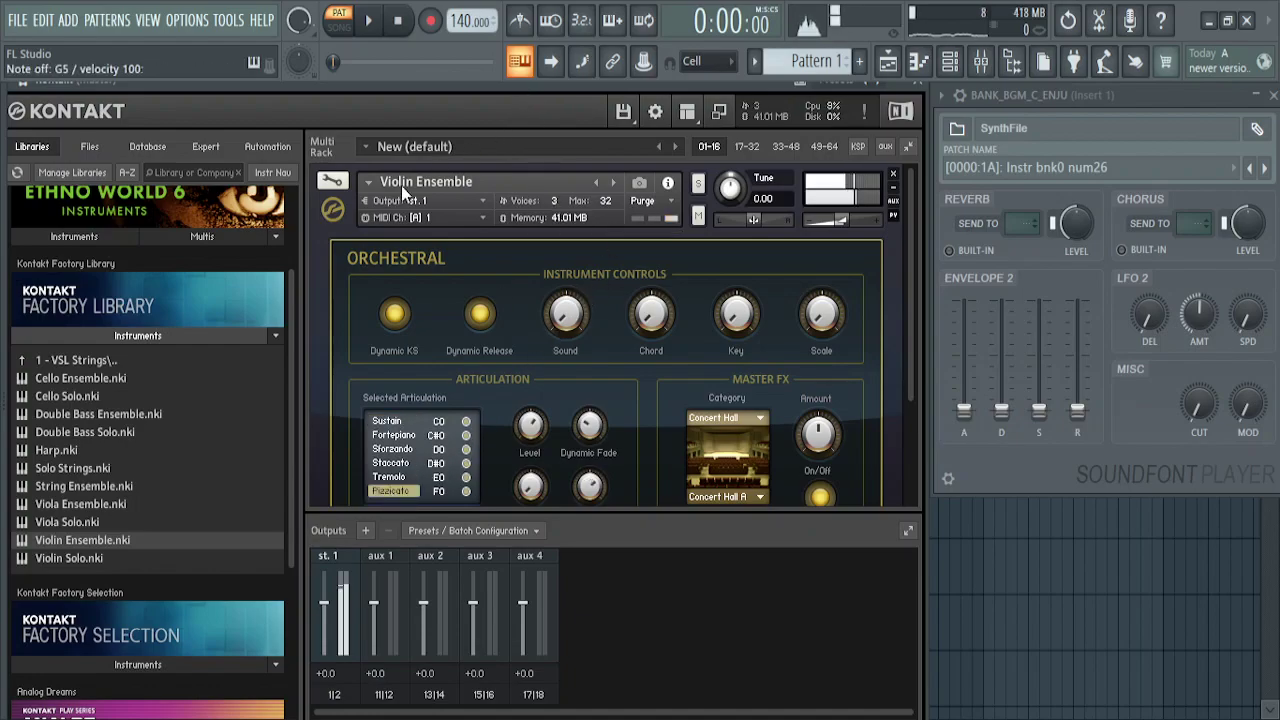
Step: Set the Kontakt channel's root note to C5 in its wrapper's miscellaneous channel settings
click(22, 84)
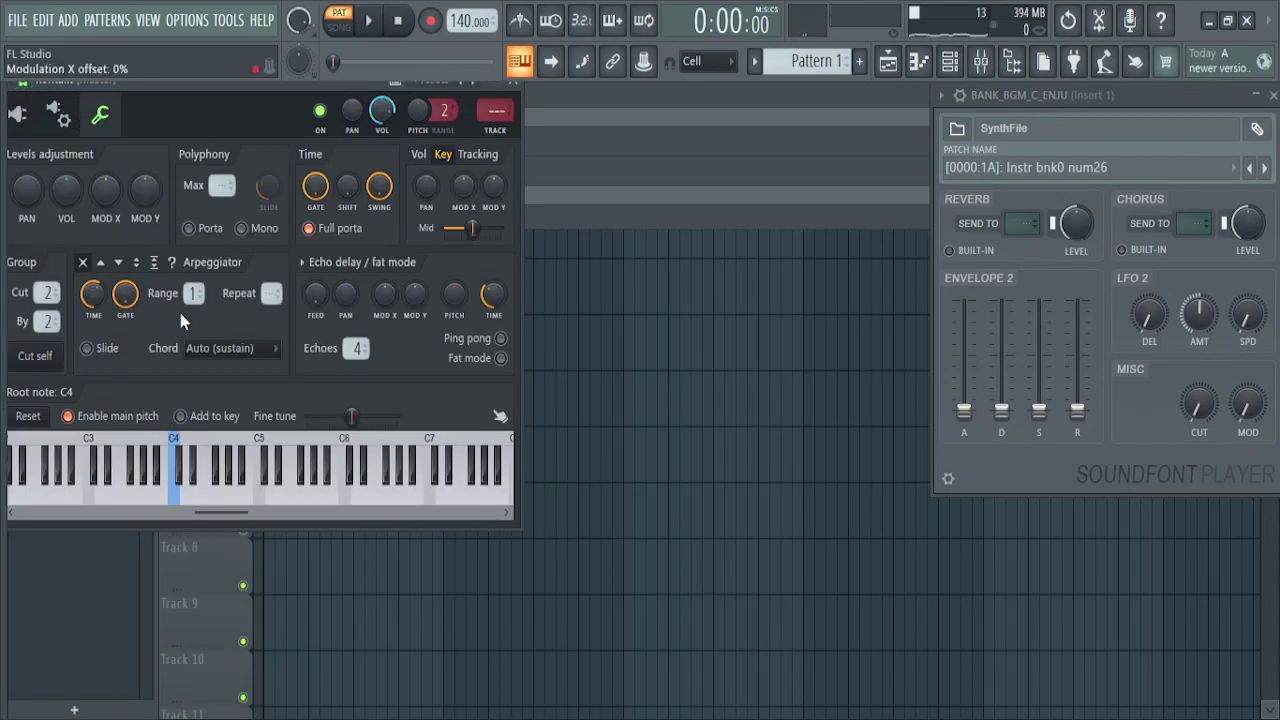
right_click(262, 503)
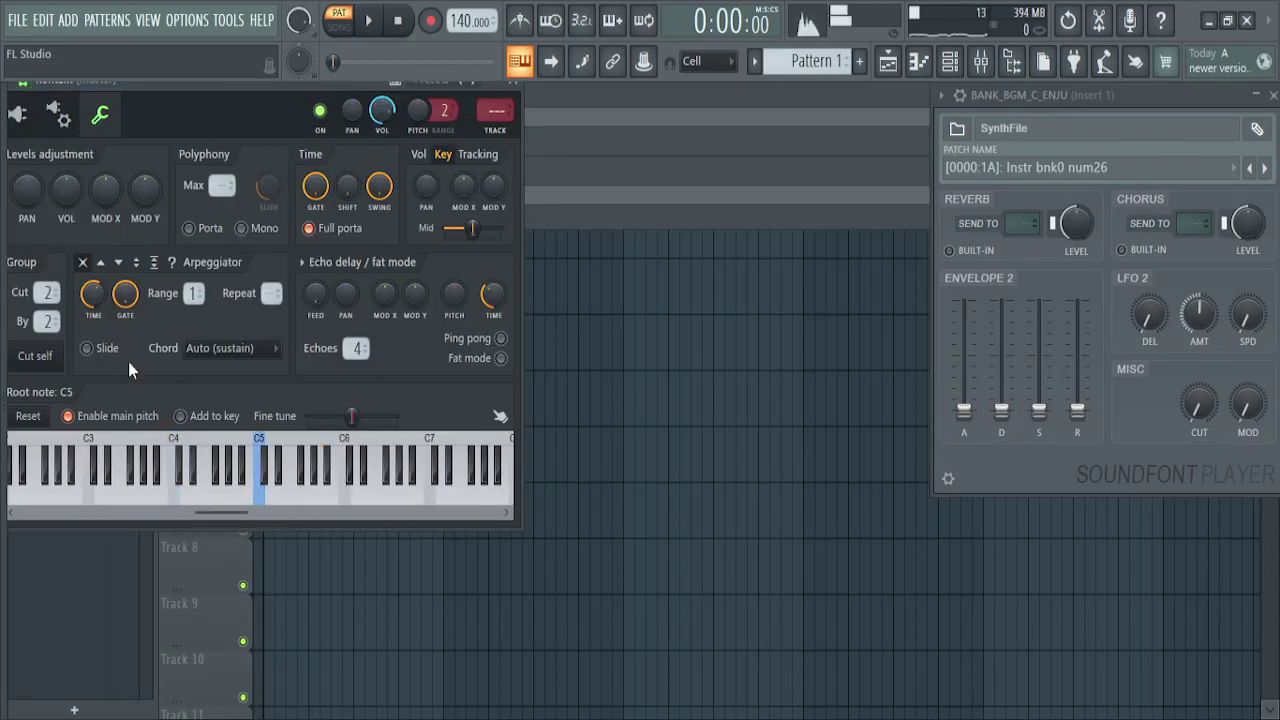
click(17, 113)
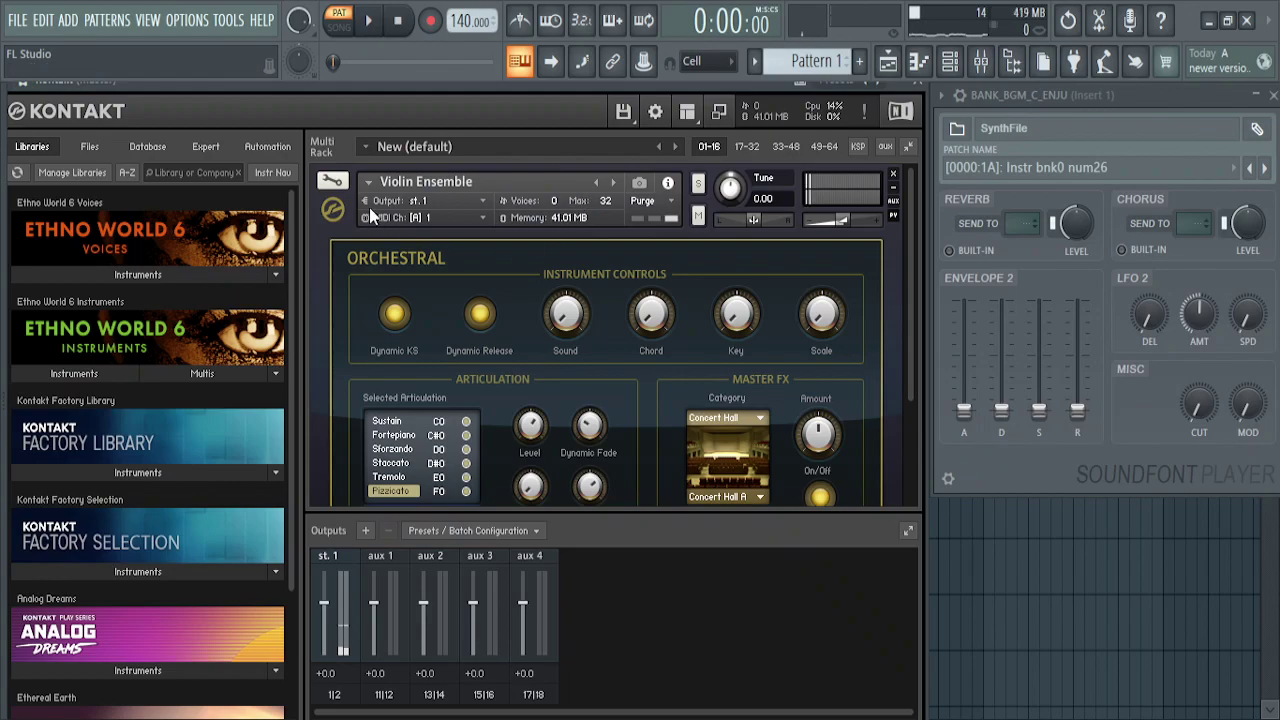
Step: Delete the softer velocity zones of the Violin Ensemble's Pizzicato group and extend the remaining zones to velocity 1–127
click(334, 181)
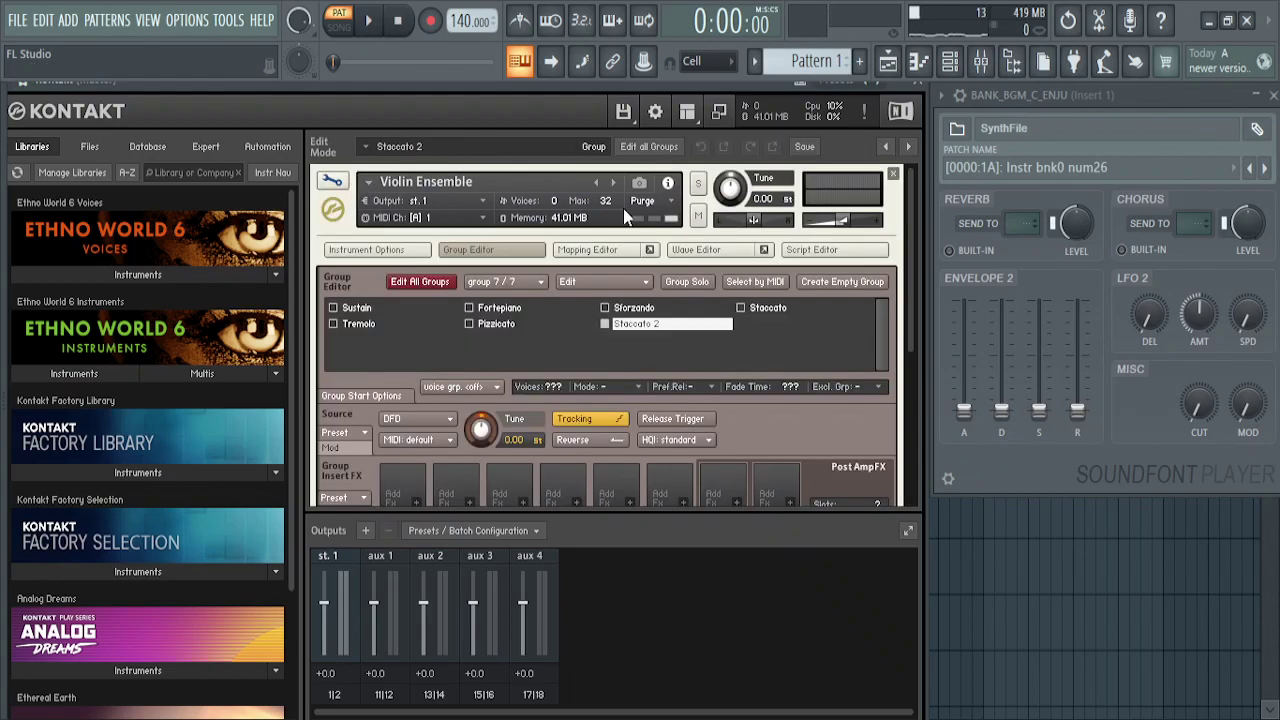
click(486, 324)
click(588, 250)
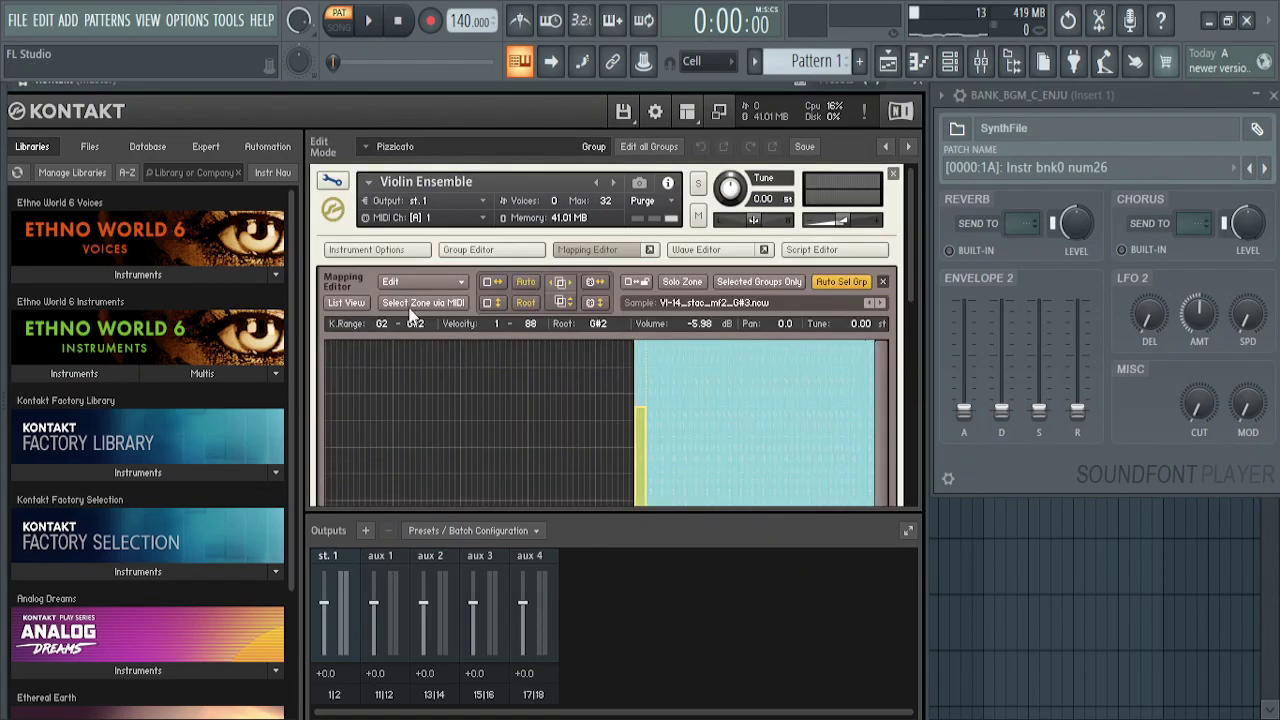
drag(619, 407, 826, 512)
key(Delete)
drag(724, 353, 679, 602)
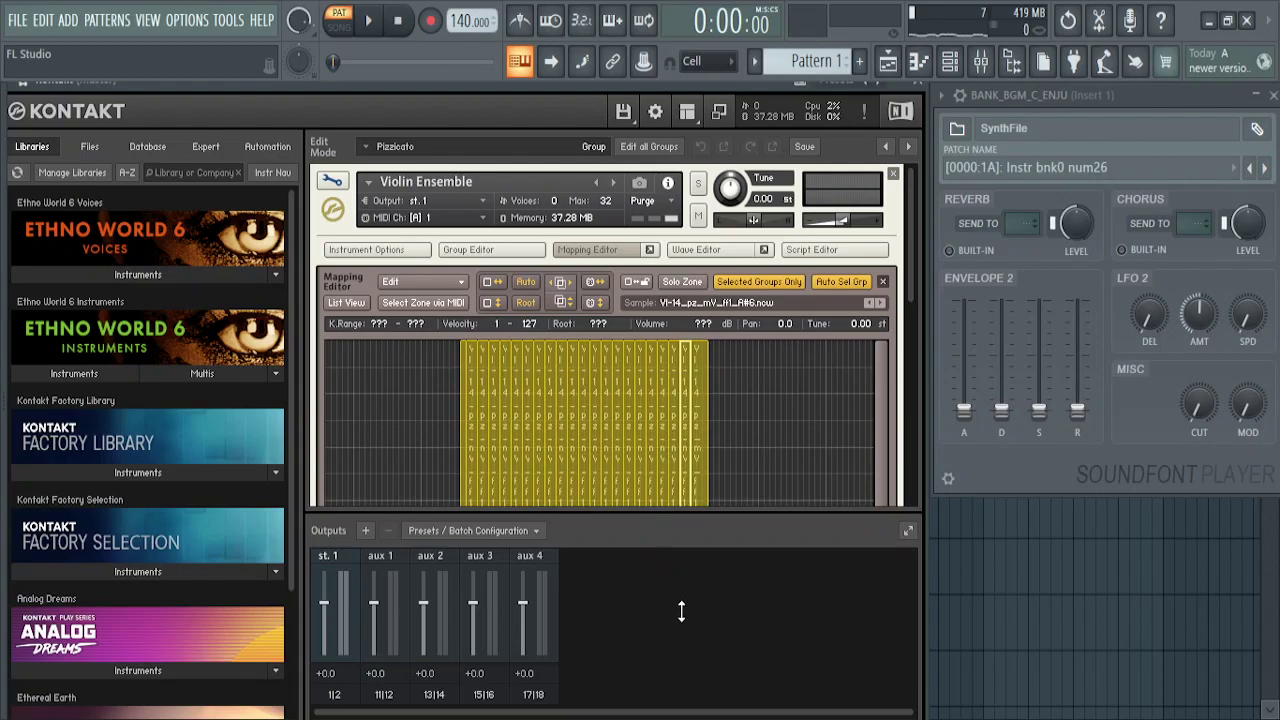
Step: Compare the Violin Ensemble's pizzicato with soundfont patch Instr bnk0 num26 by alternating between them and playing matching notes
key(z)
key(z)
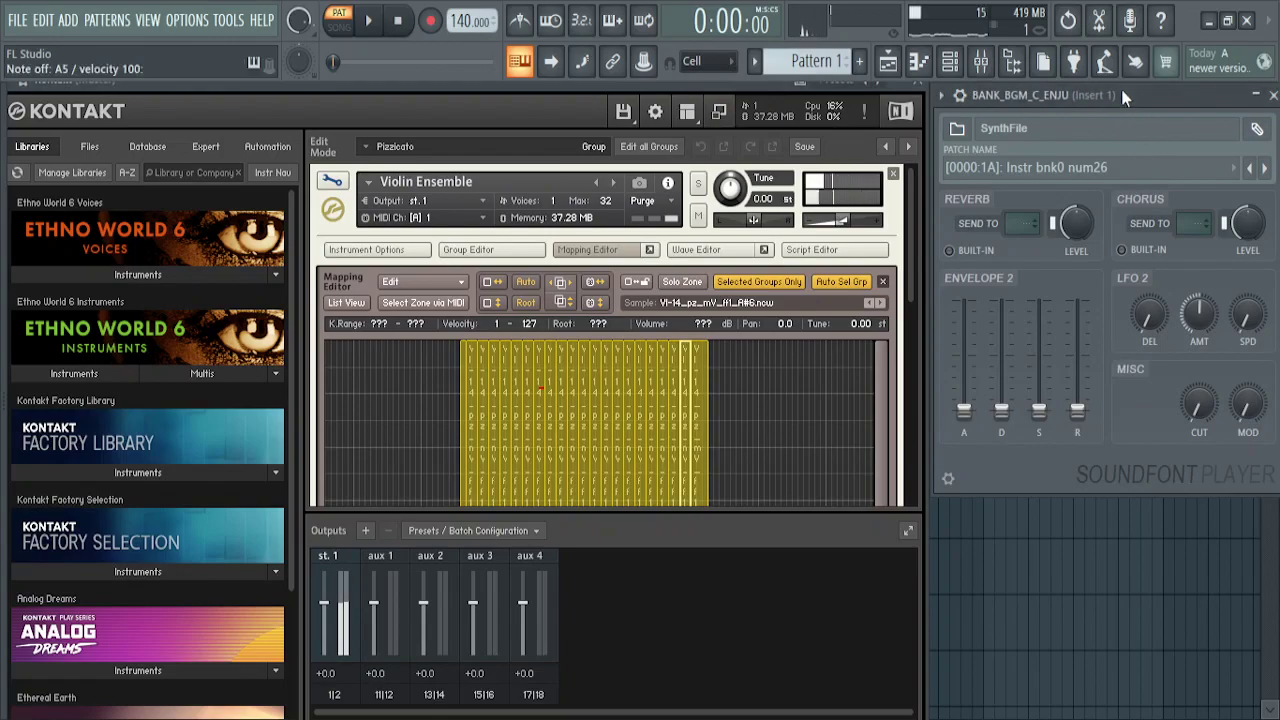
click(728, 86)
key(z)
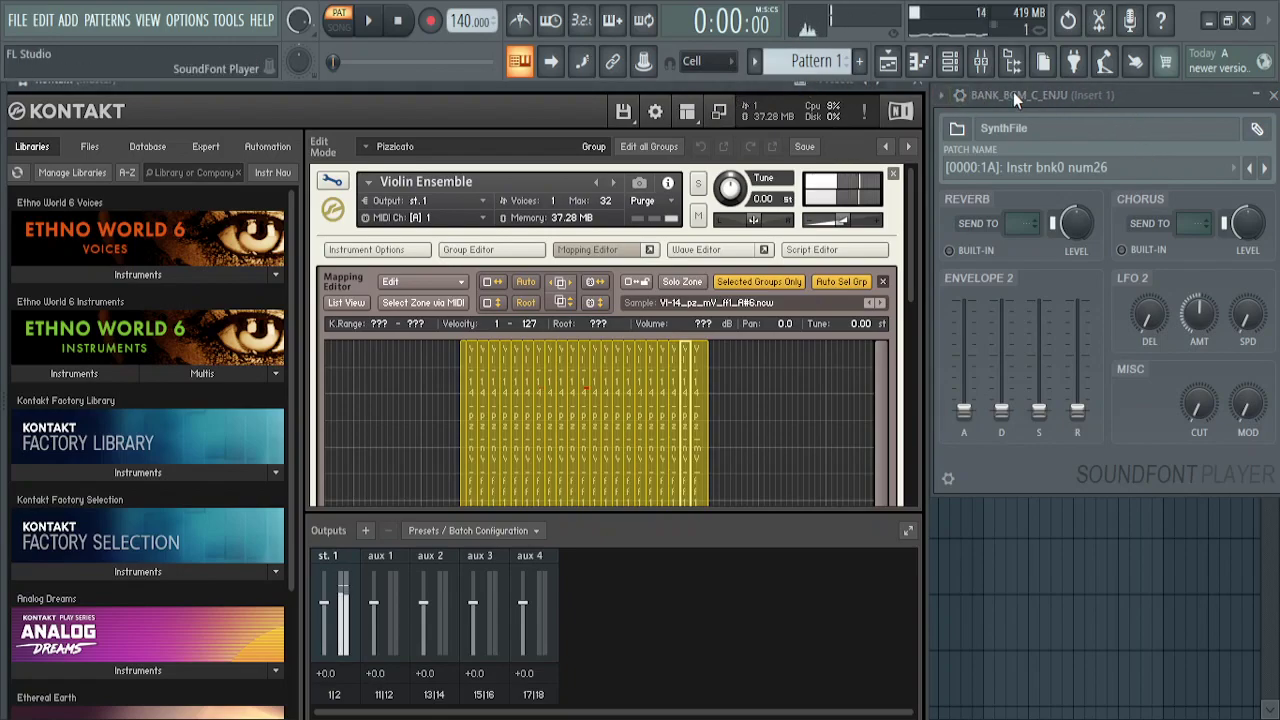
click(1150, 99)
key(q)
key(n)
key(v)
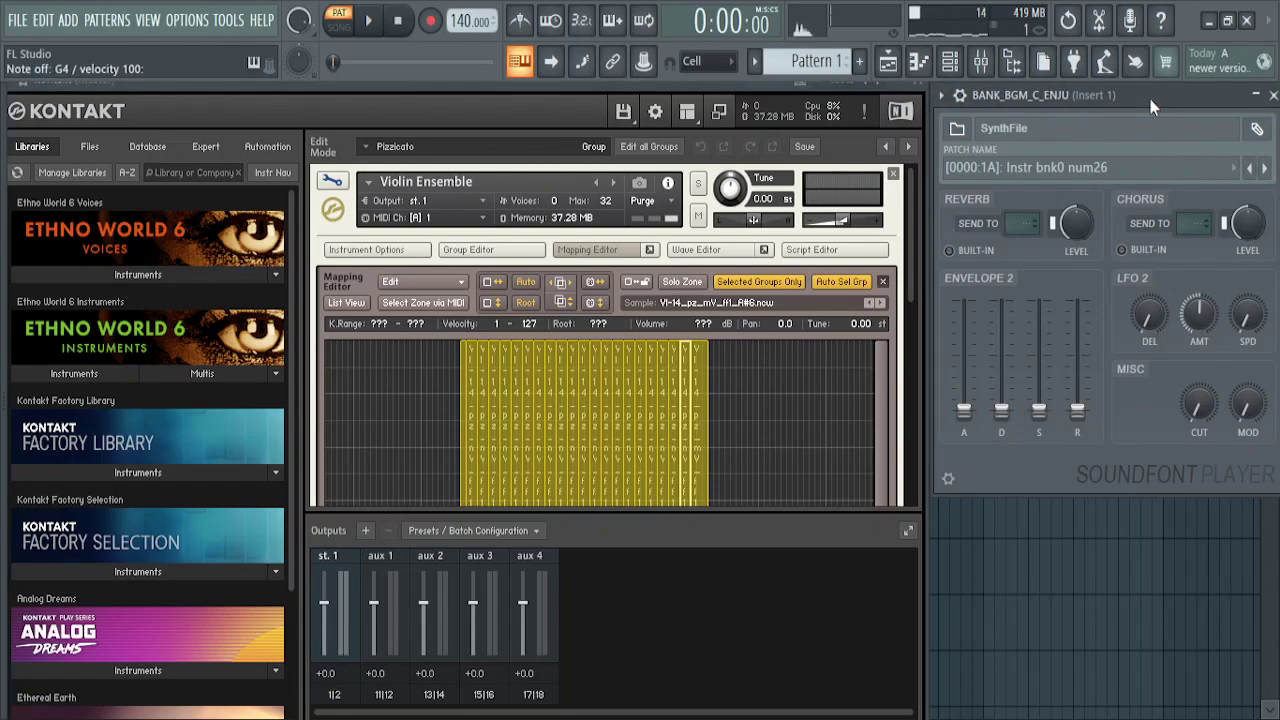
Step: Leave the instrument's edit mode and replace the Violin Ensemble with Cello Ensemble.nki from the VSL Strings instruments
click(331, 181)
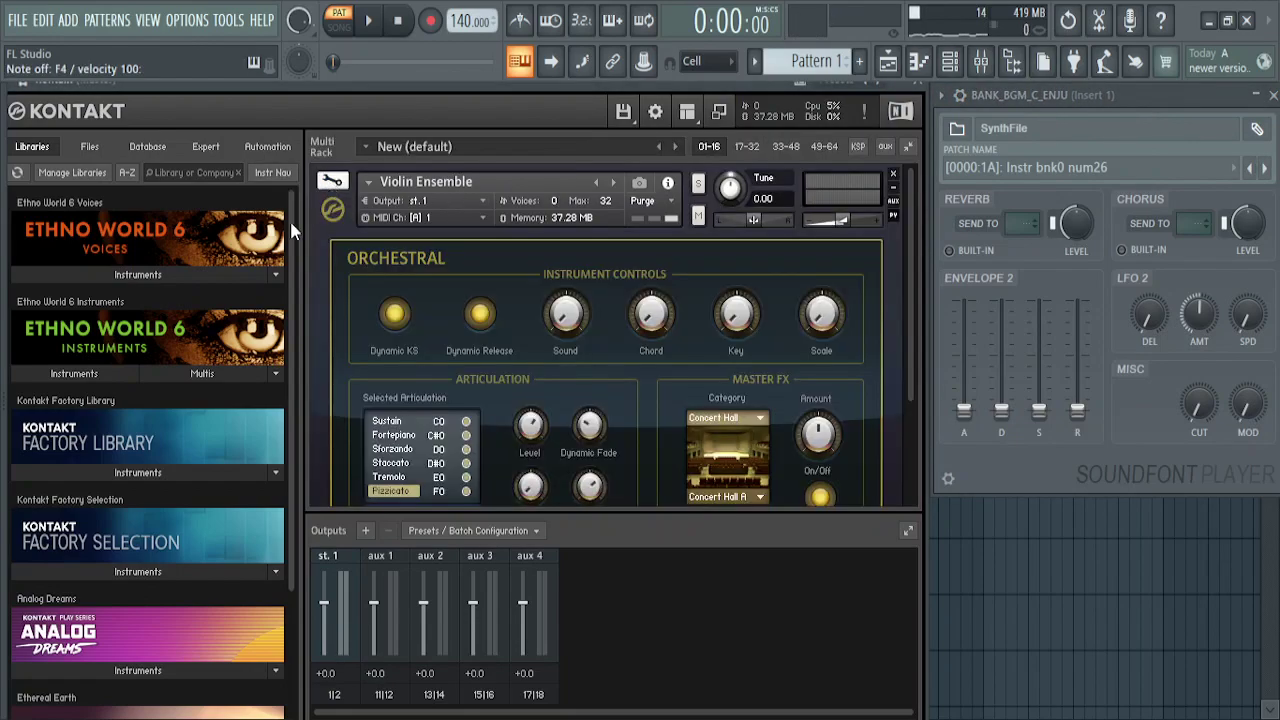
click(107, 468)
scroll(92, 606, down, 1)
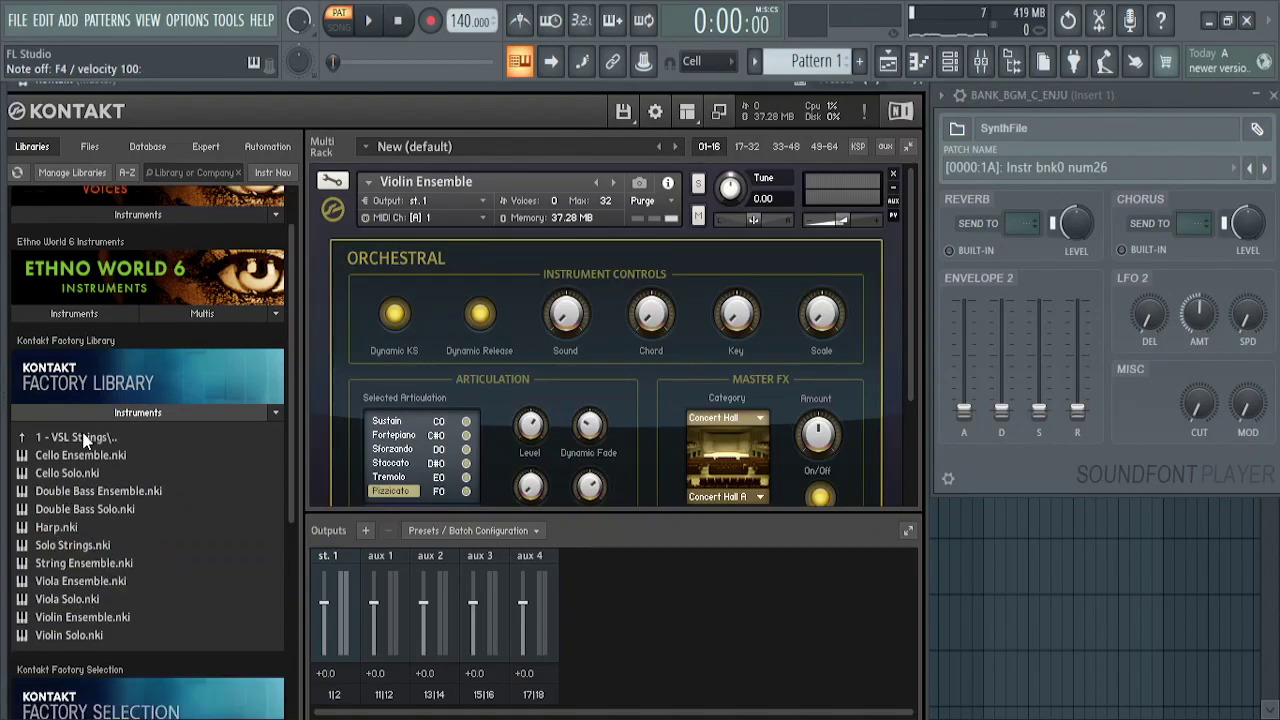
drag(67, 456, 342, 303)
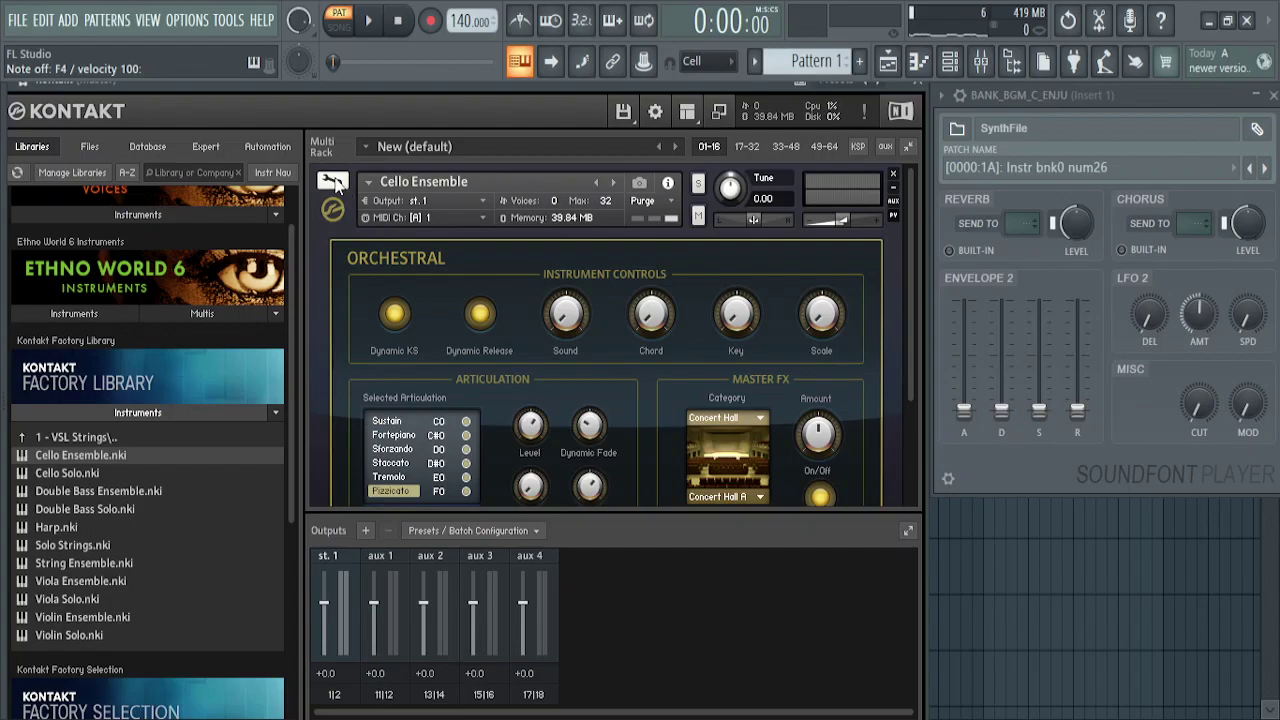
Step: Delete the Cello Ensemble's softer Pizzicato zones, showing only the selected group, and extend the remaining zones to velocity 1–127
click(332, 184)
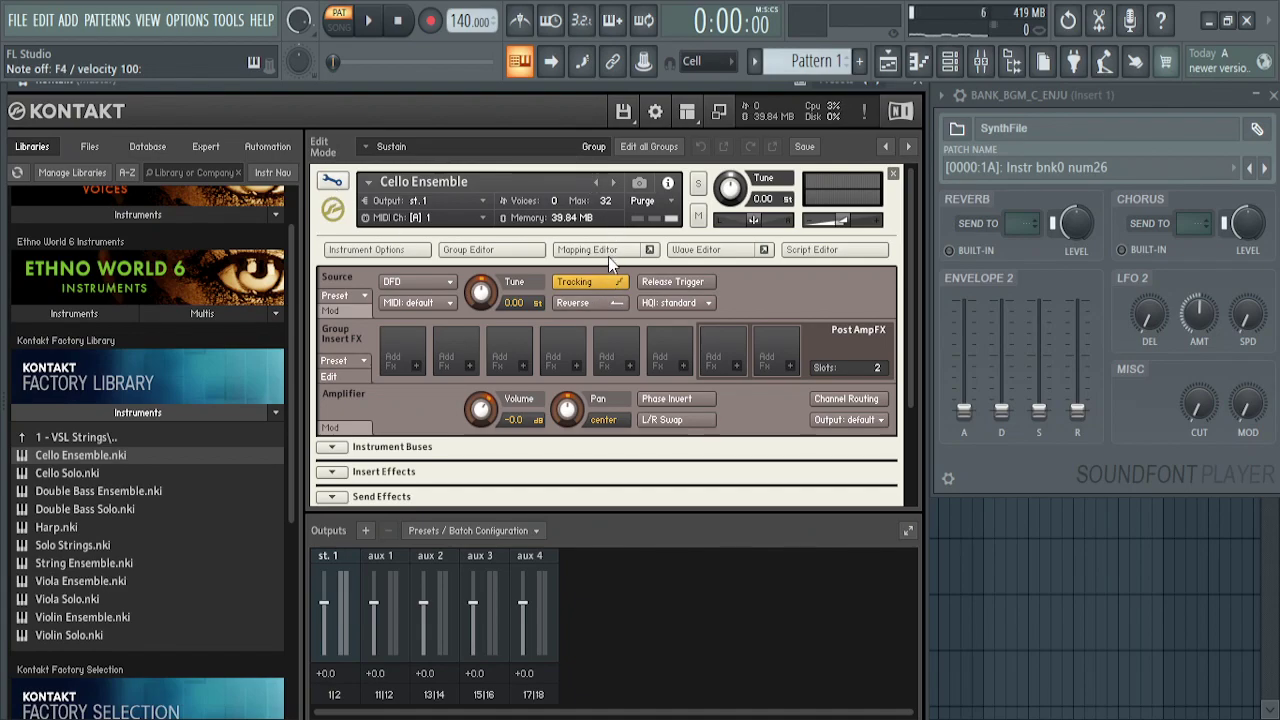
click(608, 252)
click(475, 250)
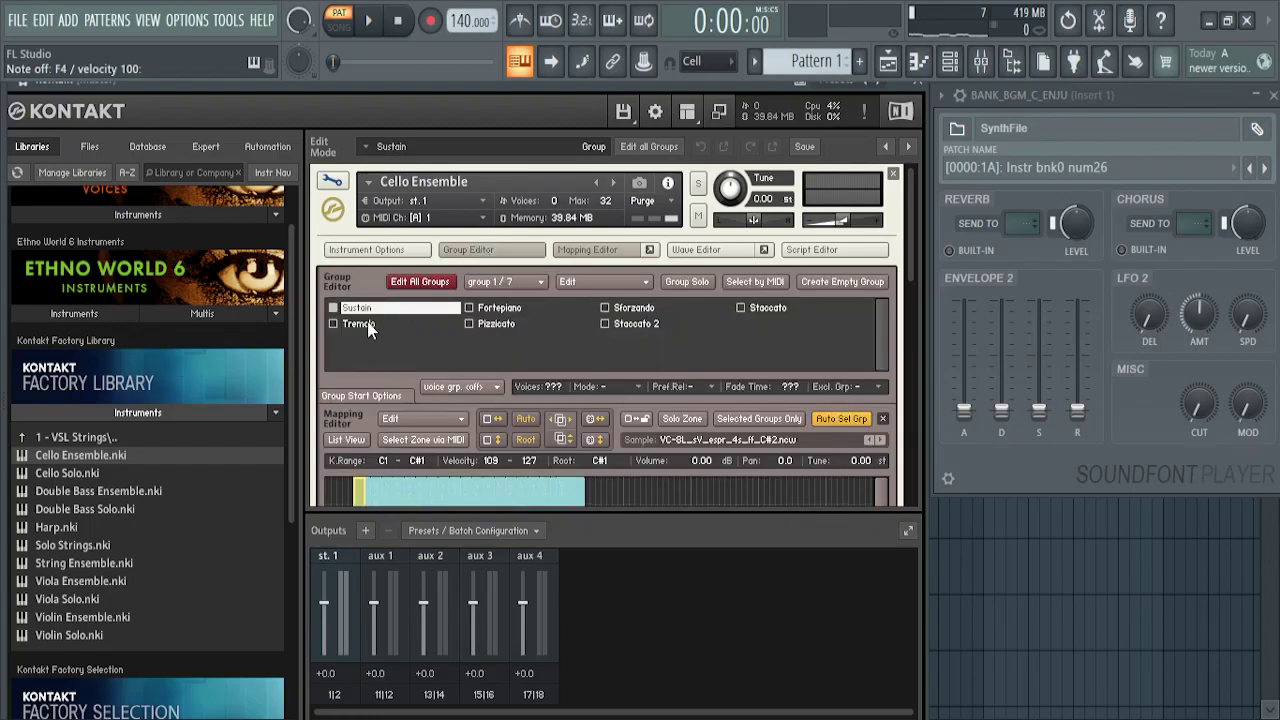
click(496, 325)
click(500, 253)
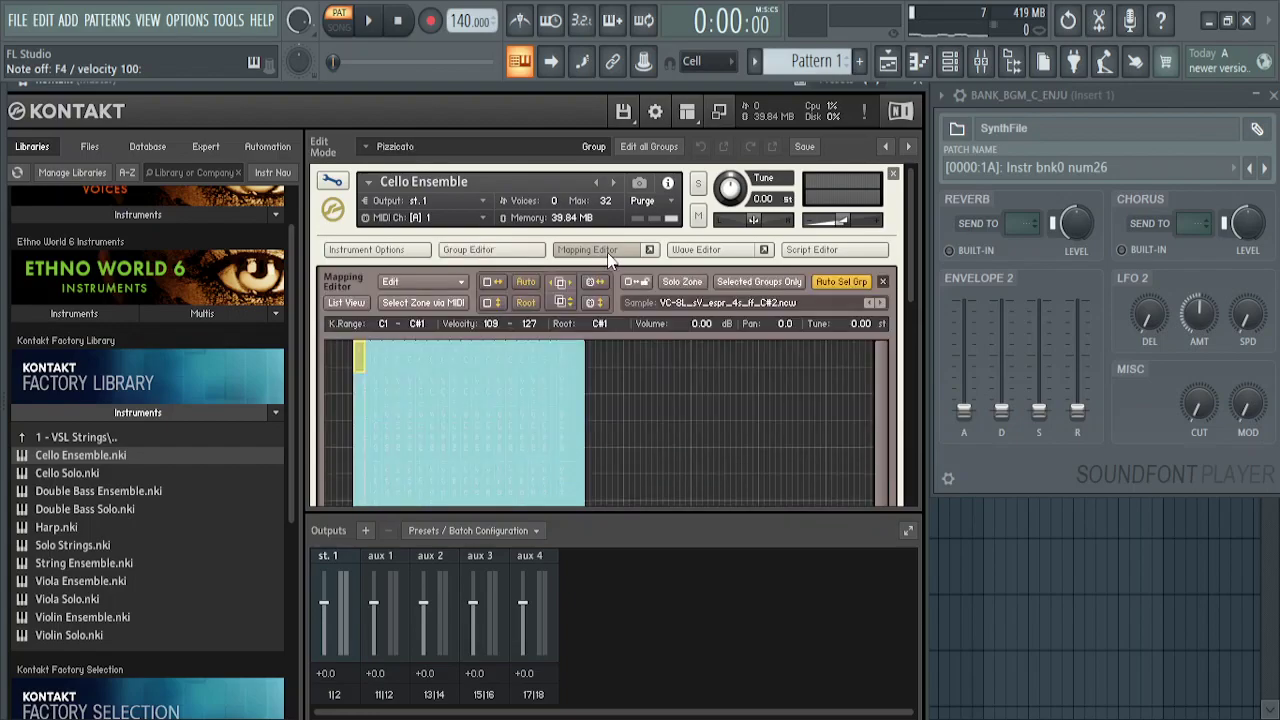
click(758, 281)
drag(596, 372, 406, 469)
key(Delete)
drag(611, 352, 497, 590)
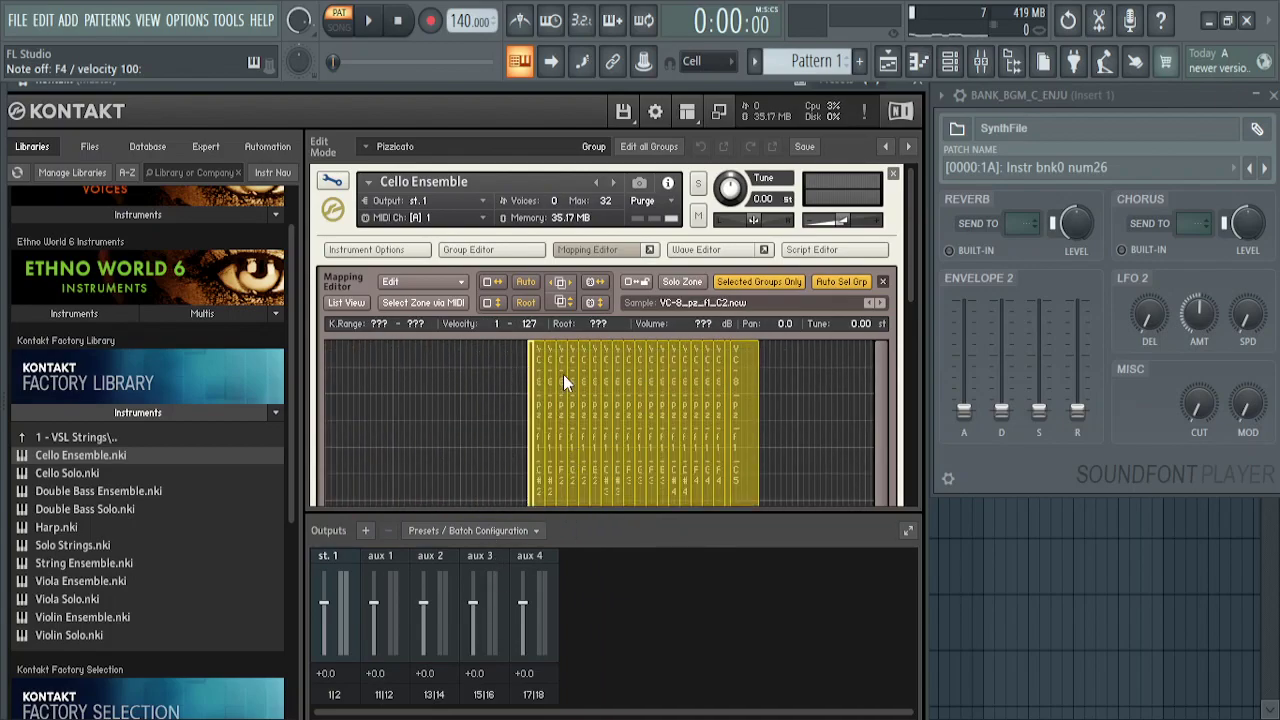
click(594, 251)
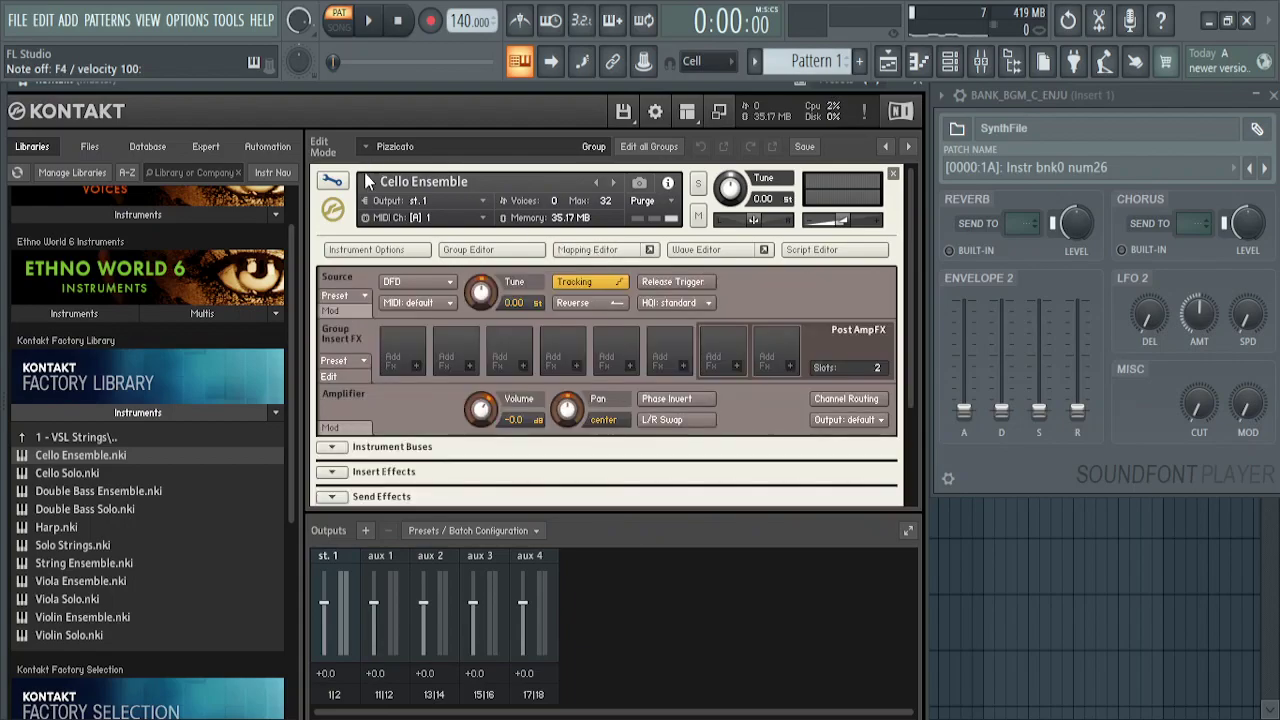
click(336, 180)
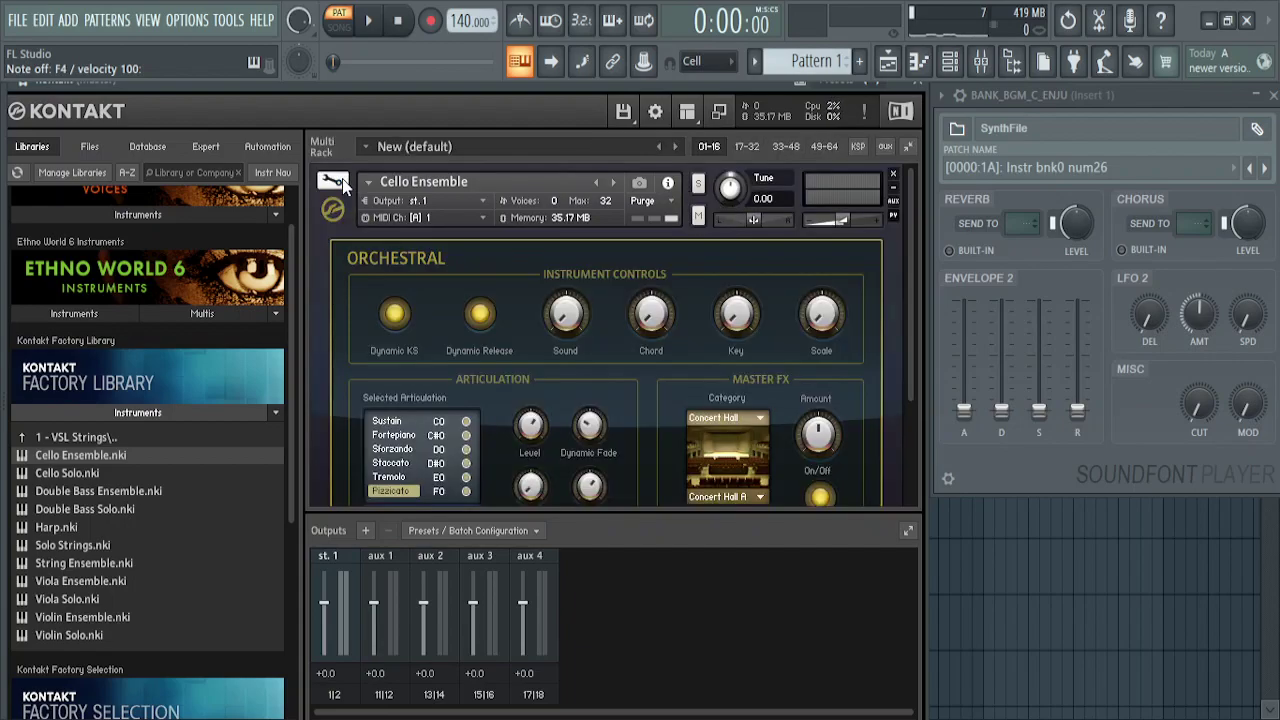
Step: Compare the Cello Ensemble's pizzicato with soundfont patch Instr bnk0 num26 by alternating between them and playing matching notes
key(q)
key(e)
key(t)
key(c)
key(v)
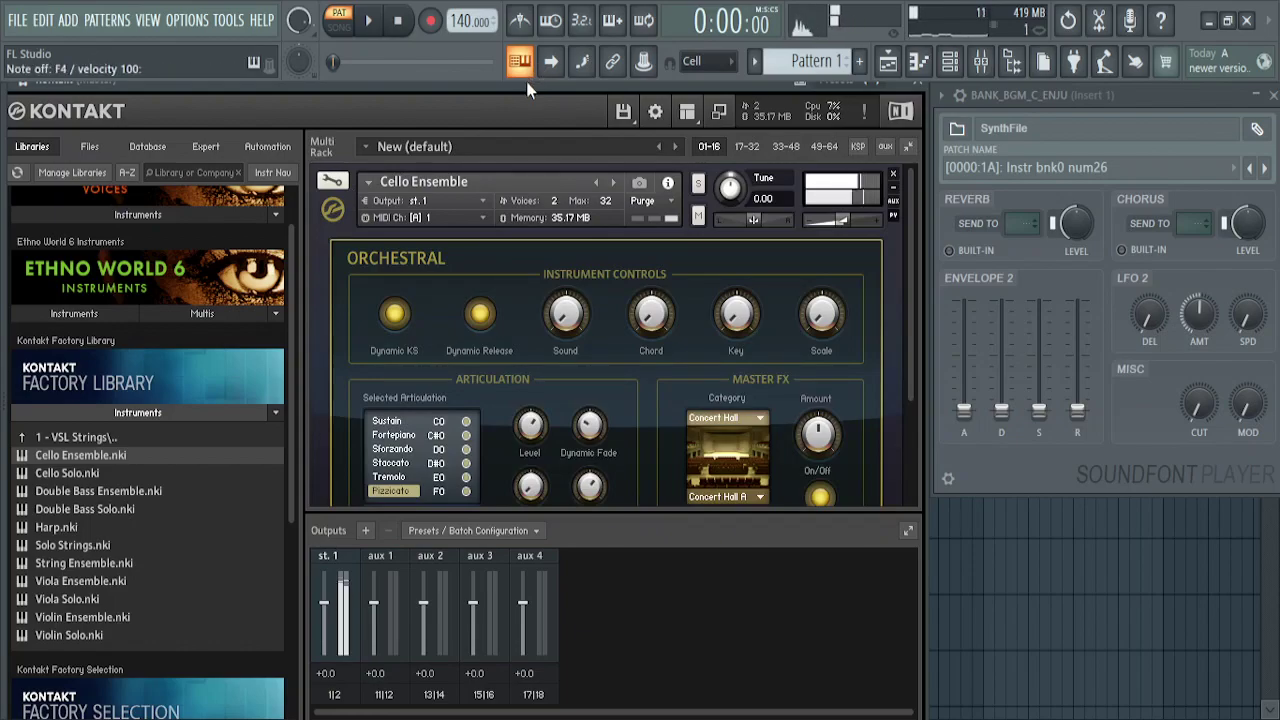
key(v)
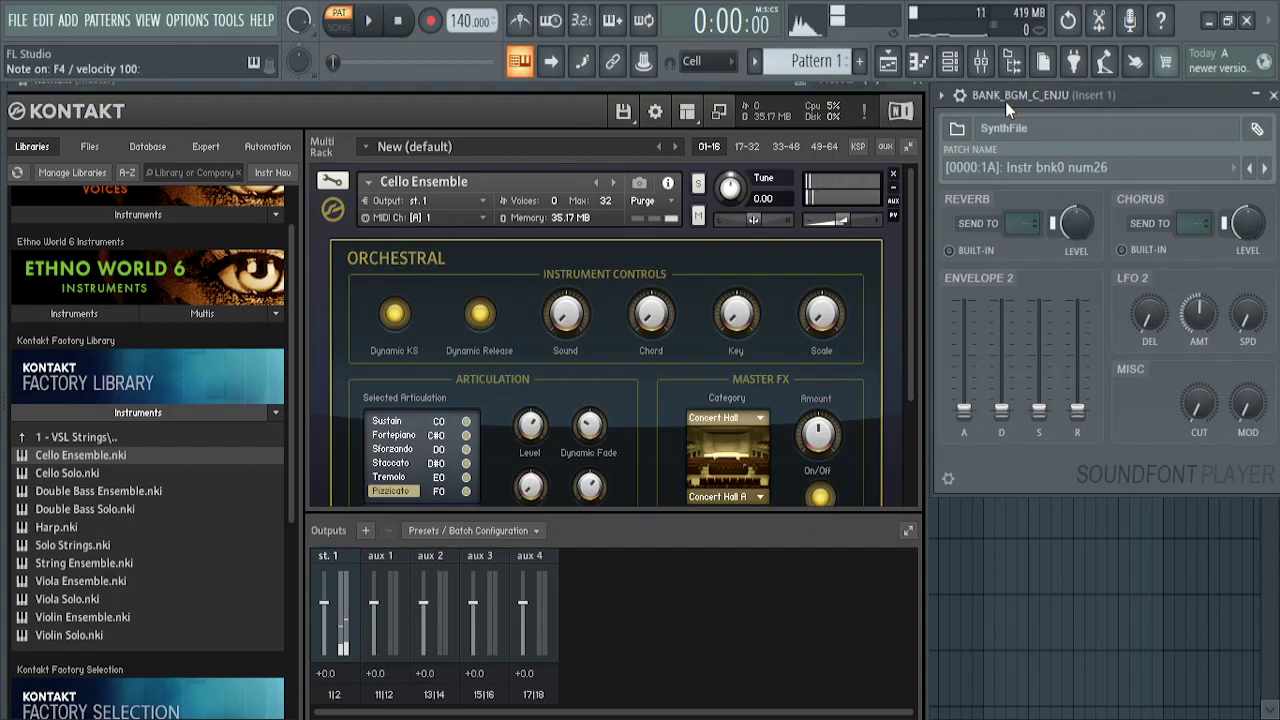
key(b)
key(v)
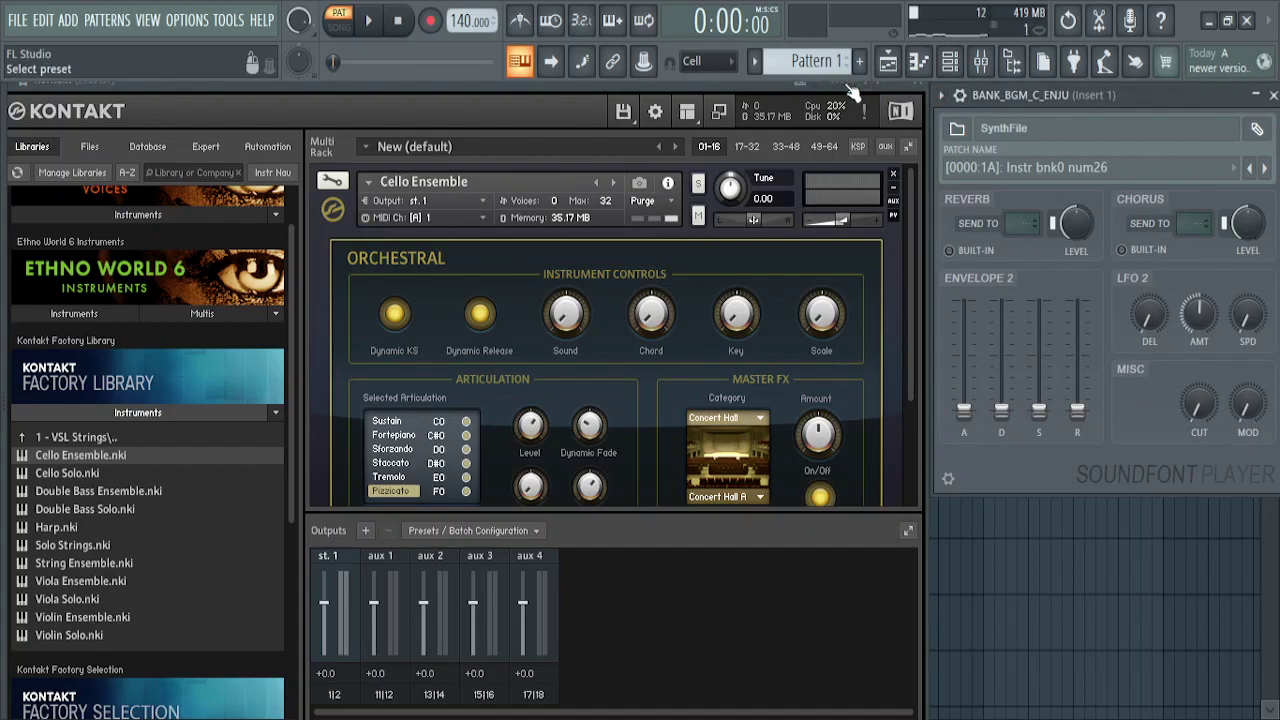
key(c)
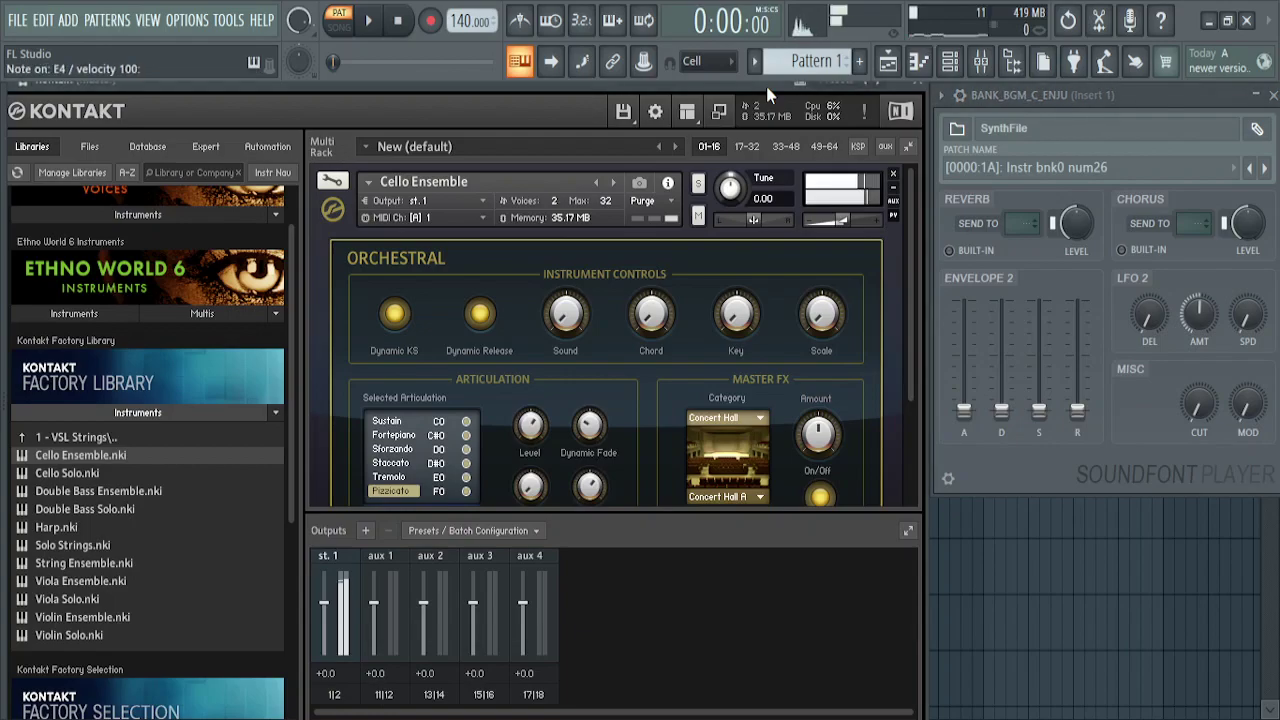
key(c)
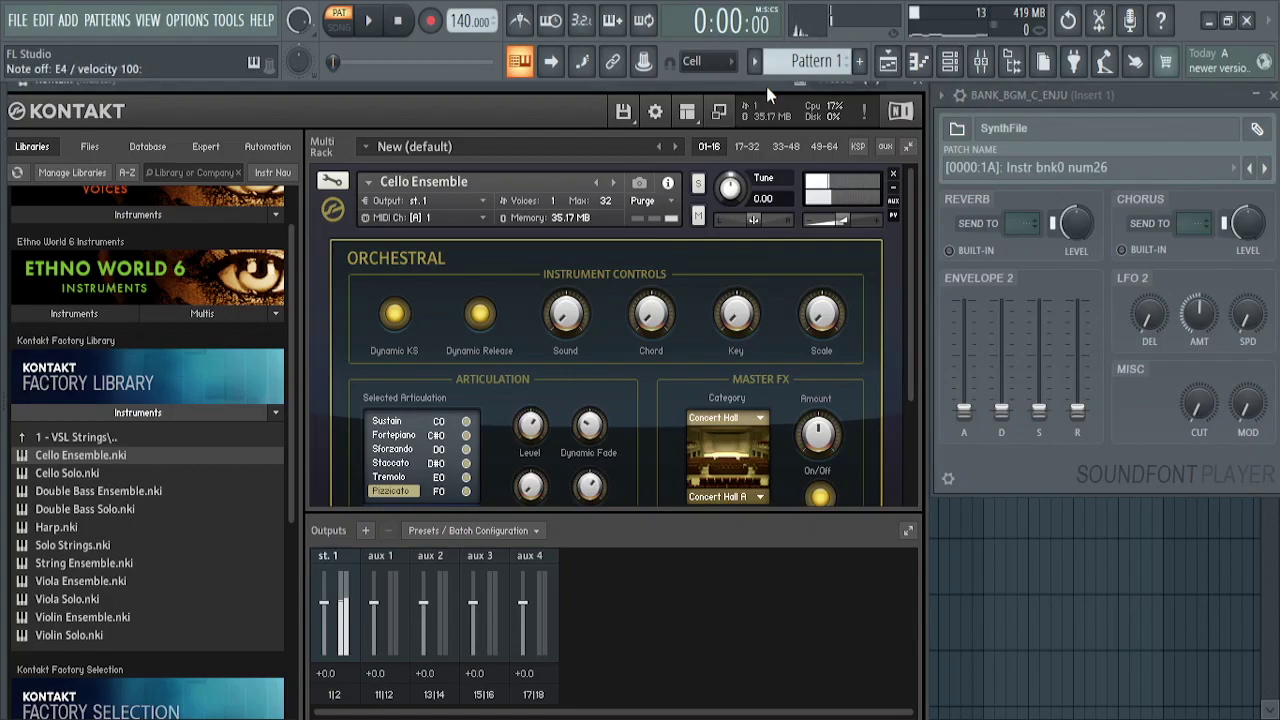
click(1020, 92)
key(c)
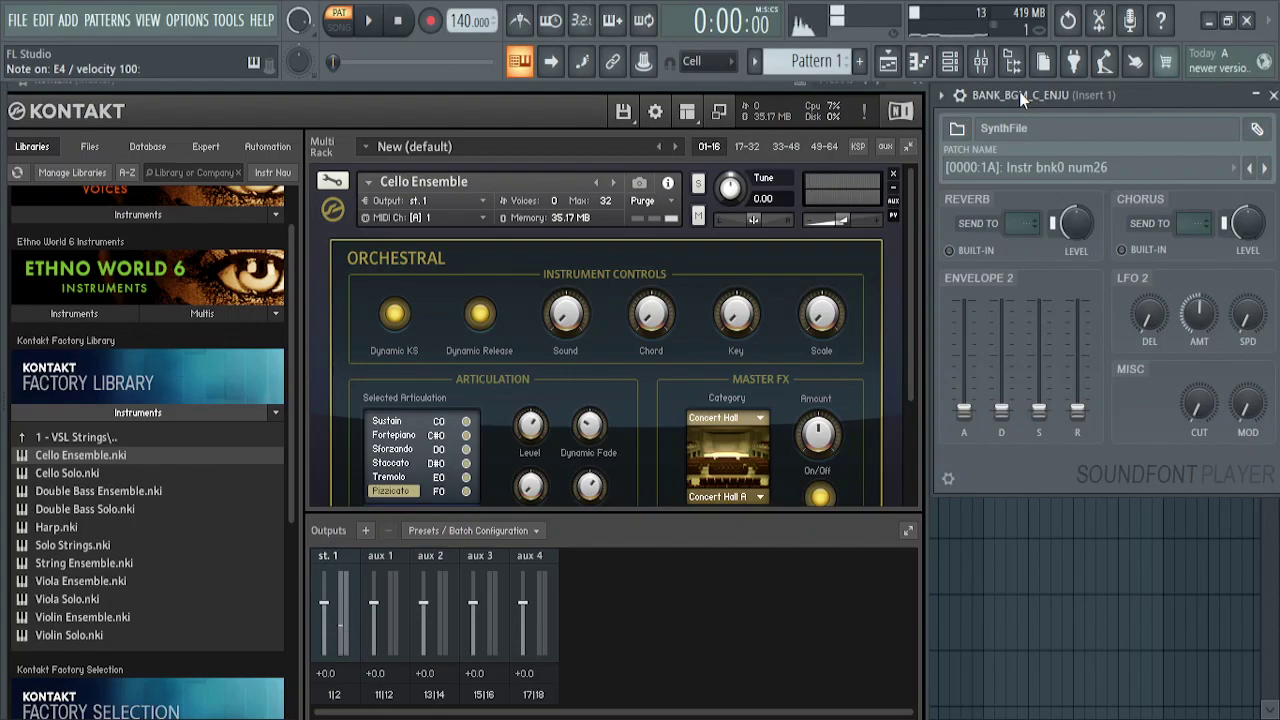
Step: Repeat the same note on the Cello Ensemble and soundfont patch Instr bnk0 num26 to check the match again
key(c)
key(c)
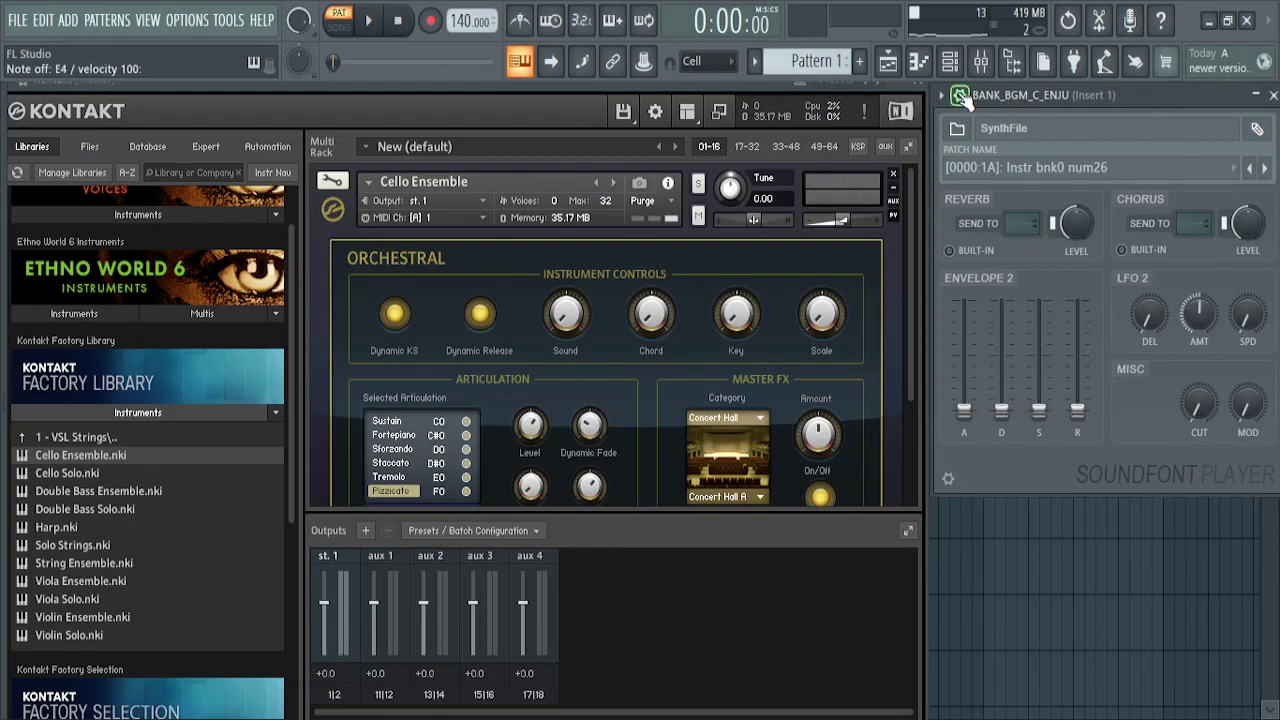
key(c)
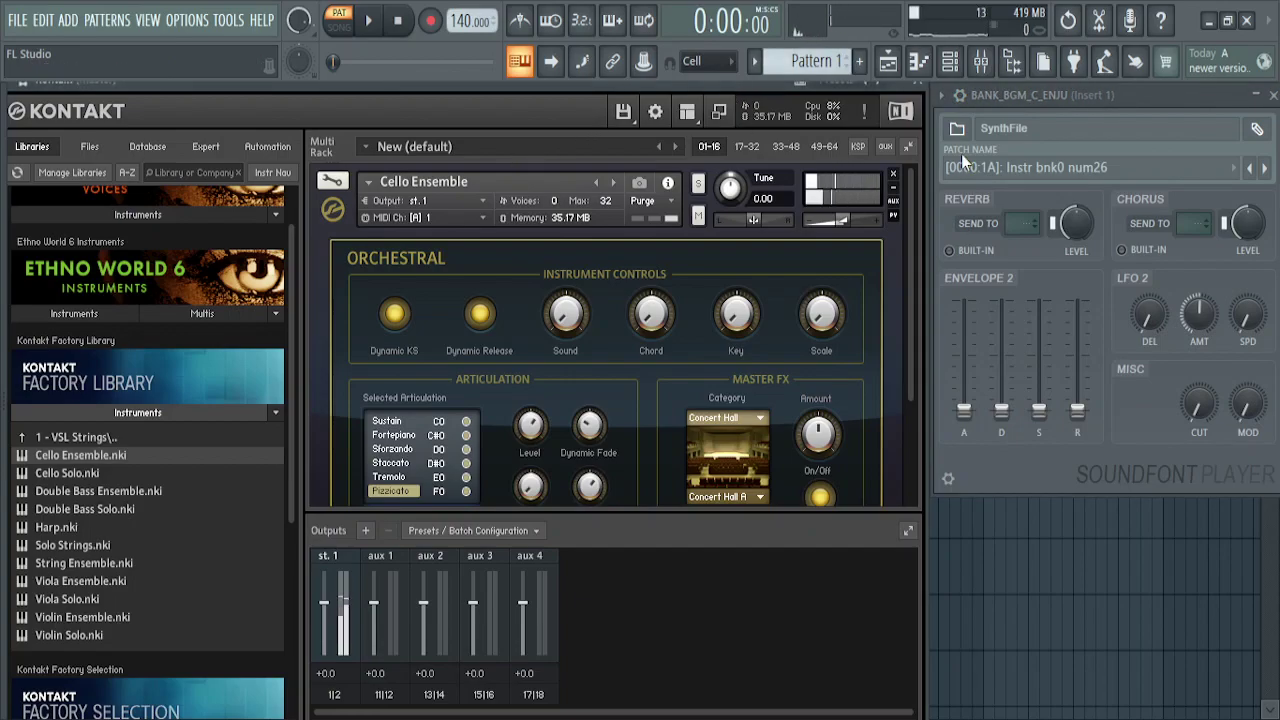
Step: Compare the Cello Ensemble with the soundfont patch on the piano roll's A3 and G3 keys, and close the piano roll
click(919, 61)
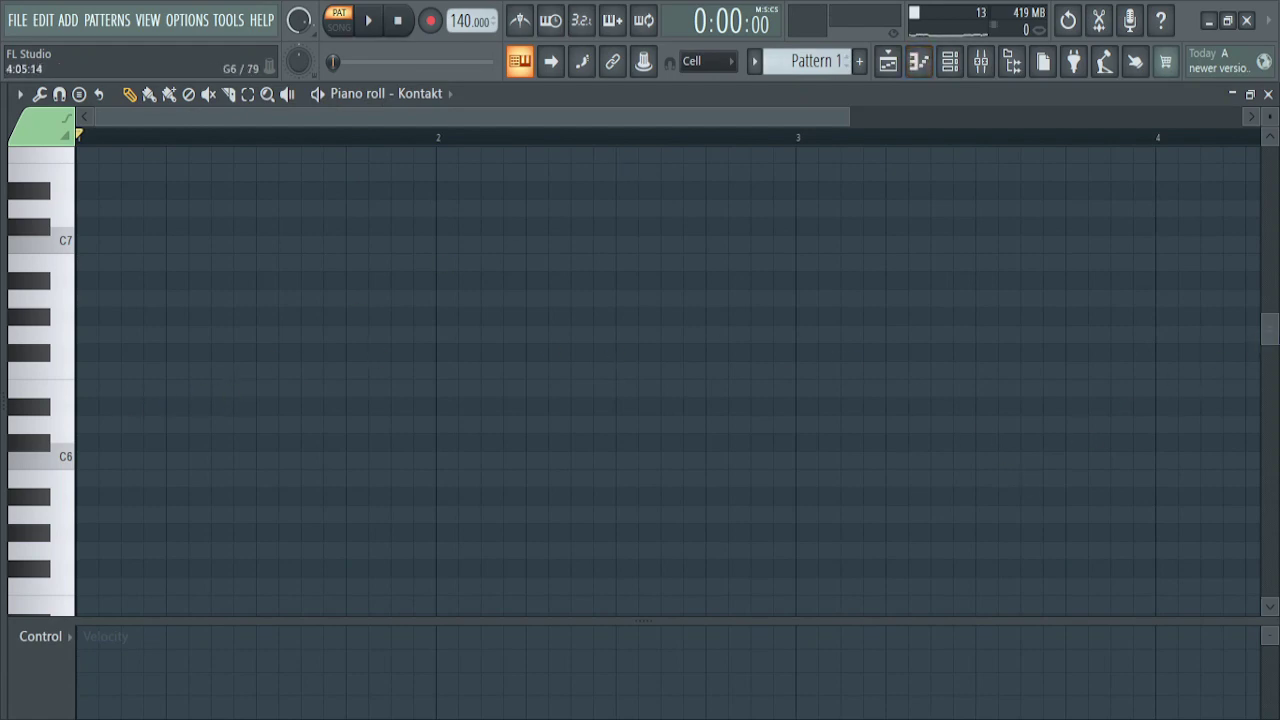
scroll(1094, 363, down, 4)
scroll(1094, 364, down, 3)
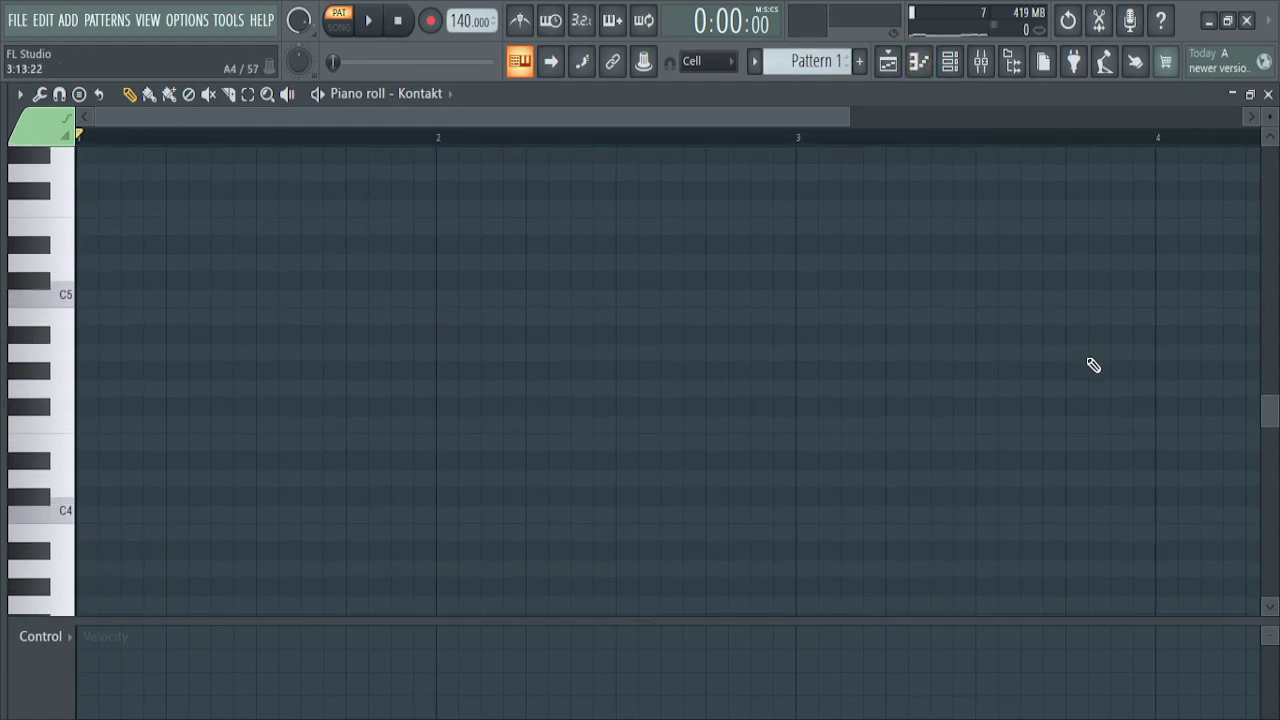
scroll(724, 345, down, 2)
scroll(725, 347, down, 3)
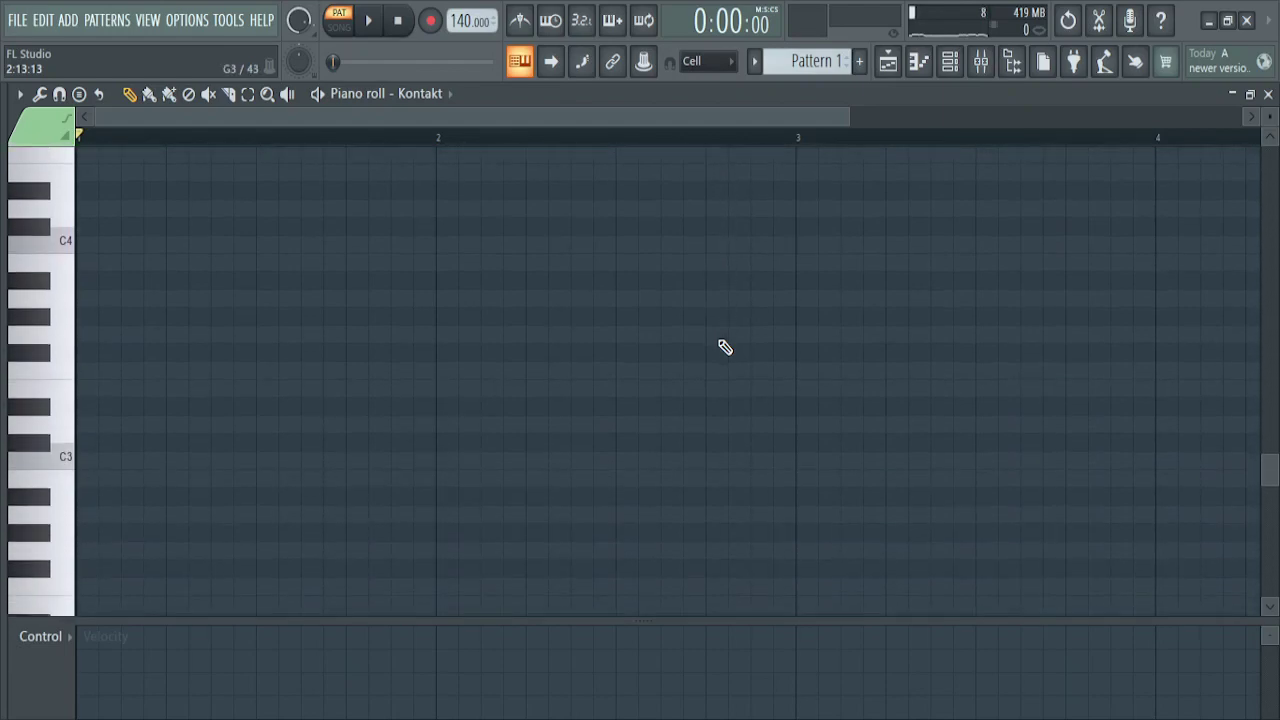
click(72, 311)
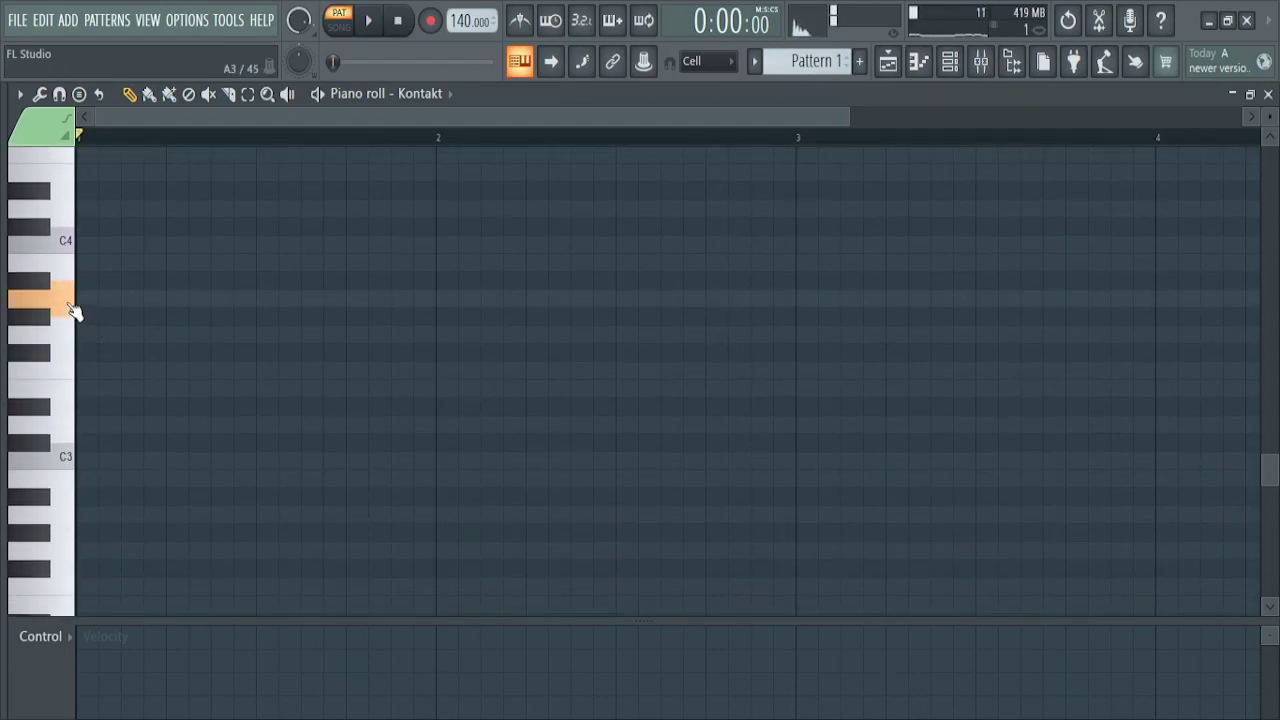
click(68, 334)
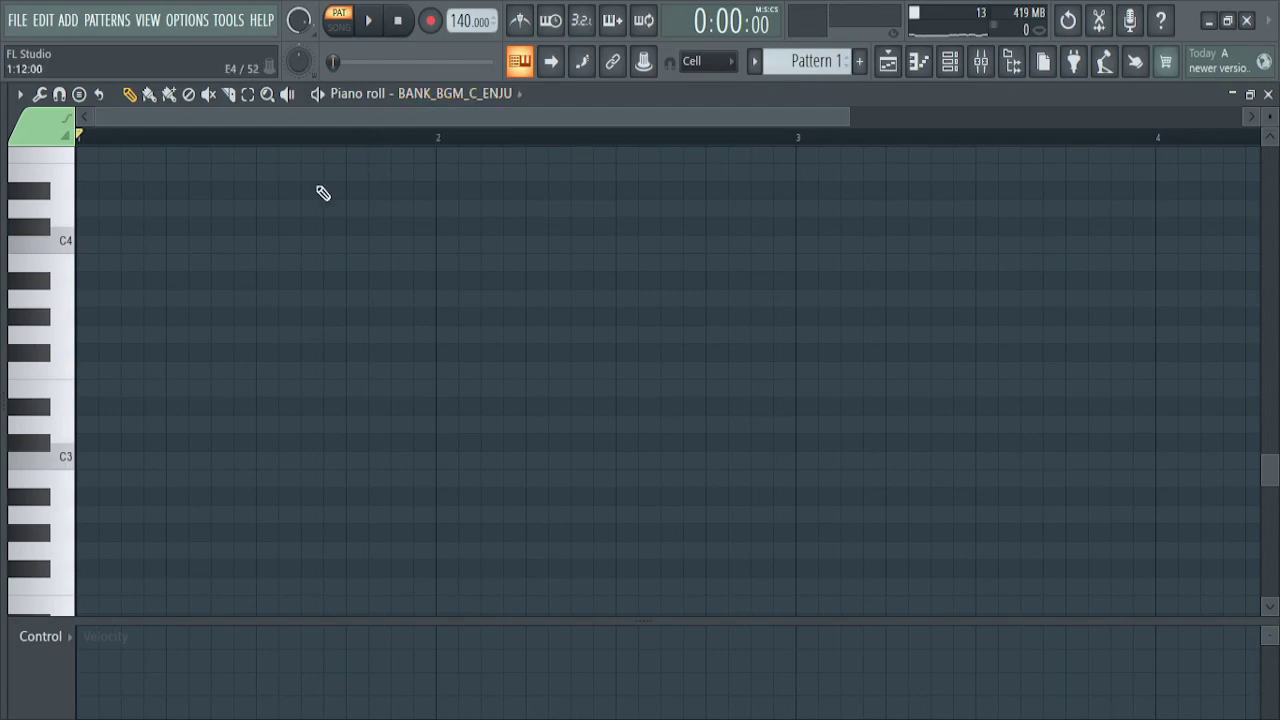
click(74, 343)
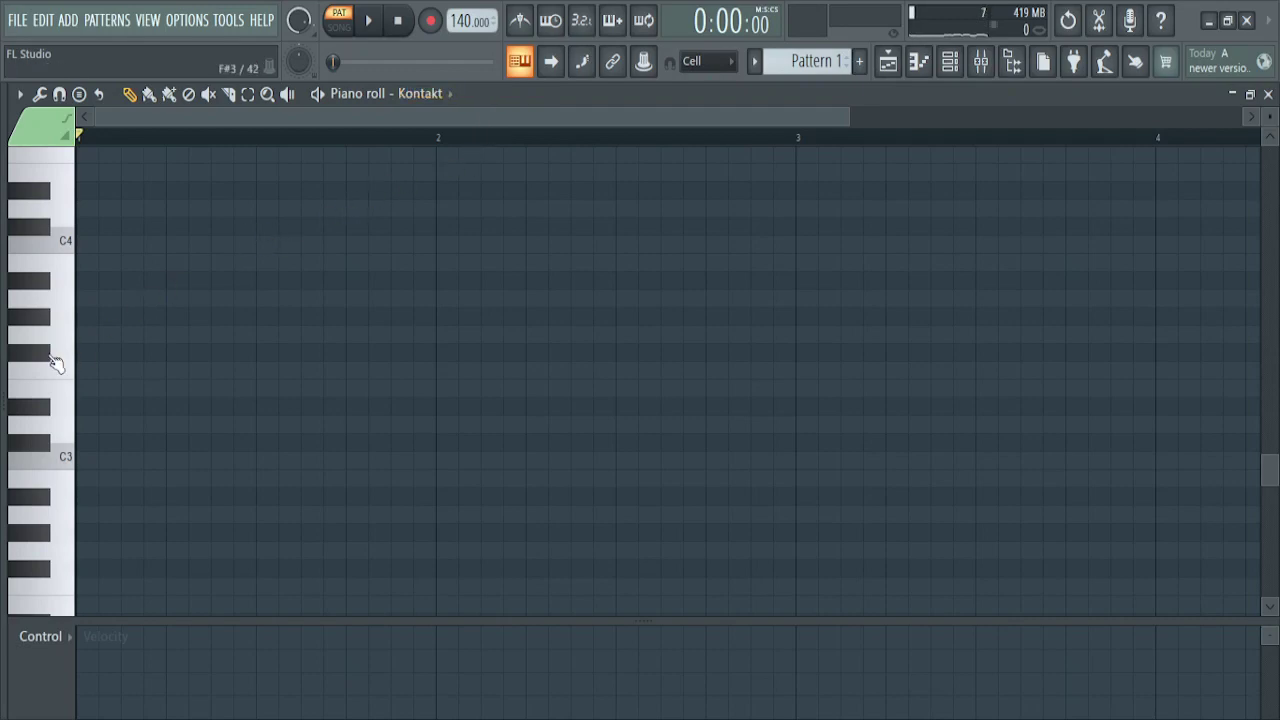
click(74, 340)
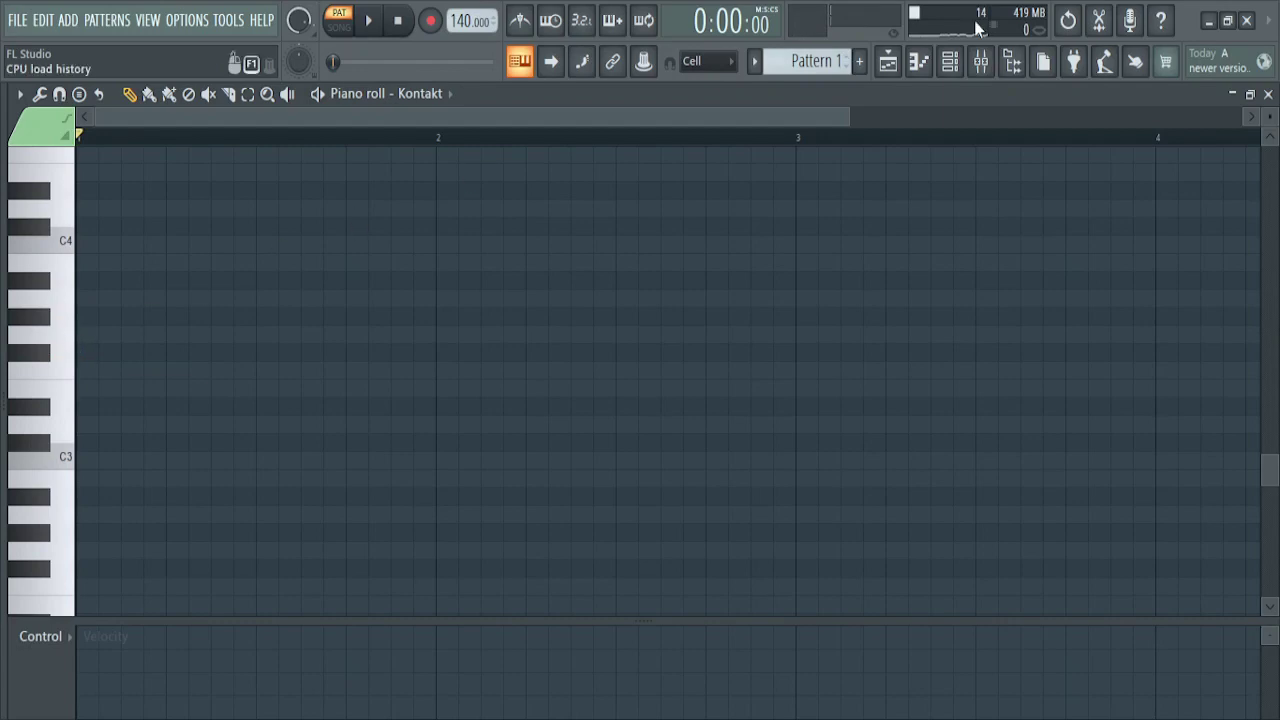
click(1268, 94)
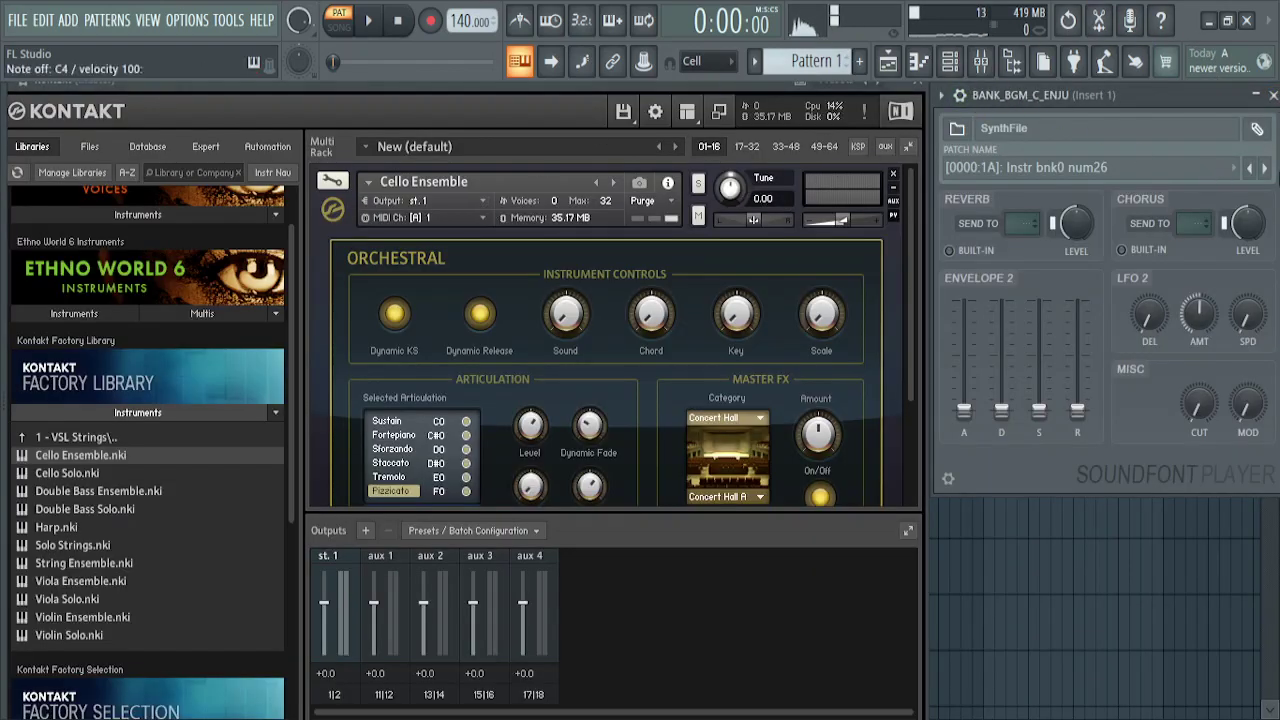
Step: Switch the soundfont to patch Instr bnk0 num27 and replace the Cello Ensemble with Harp.nki at a raised volume
click(1265, 168)
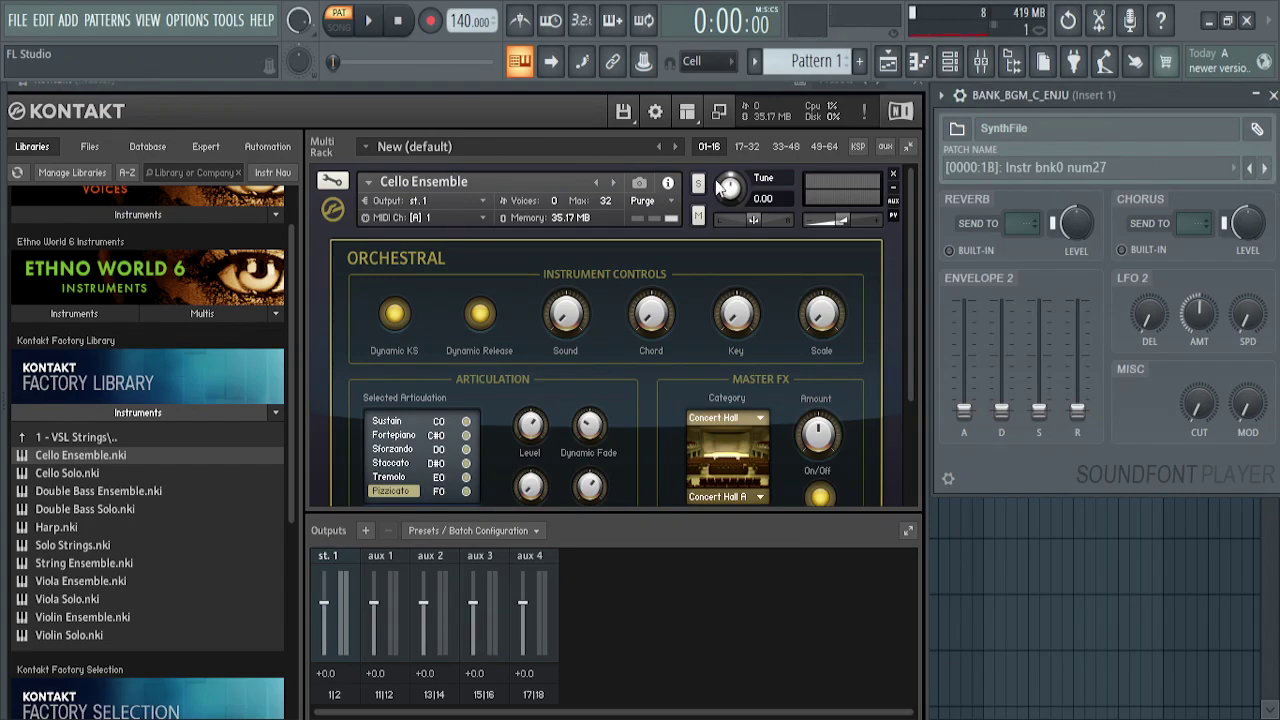
click(52, 528)
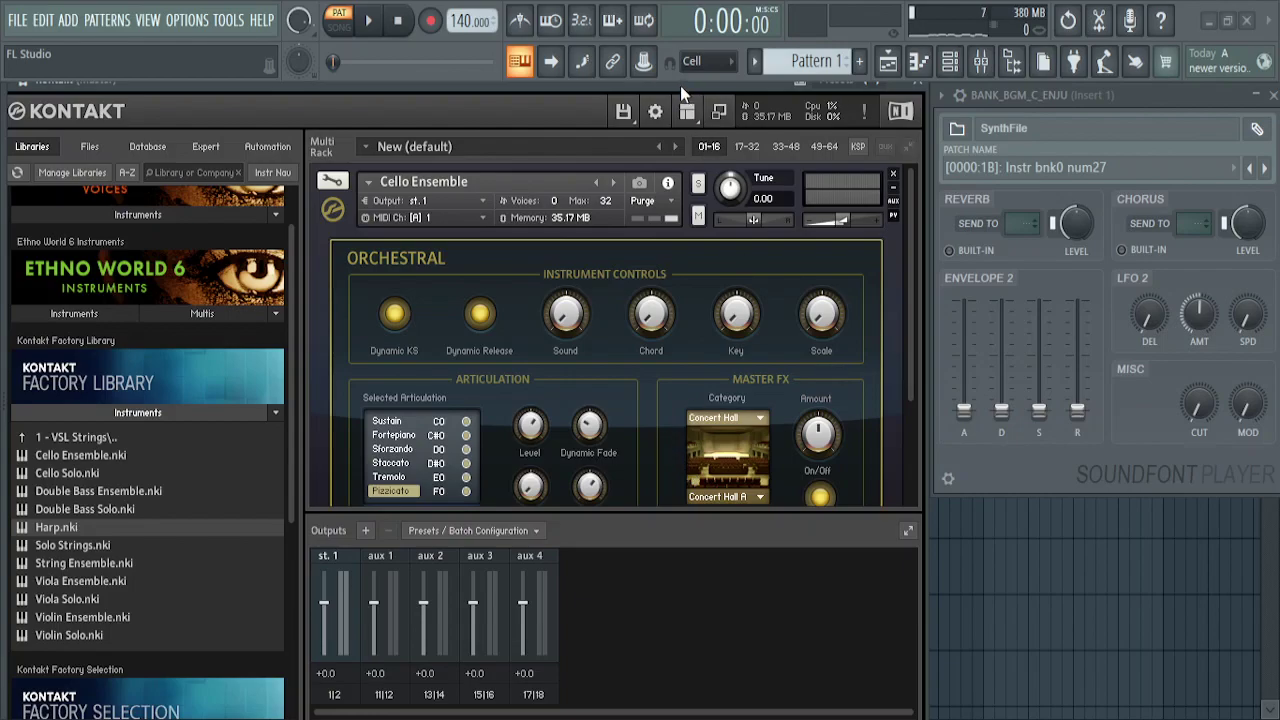
key(q)
key(e)
key(t)
drag(845, 224, 866, 229)
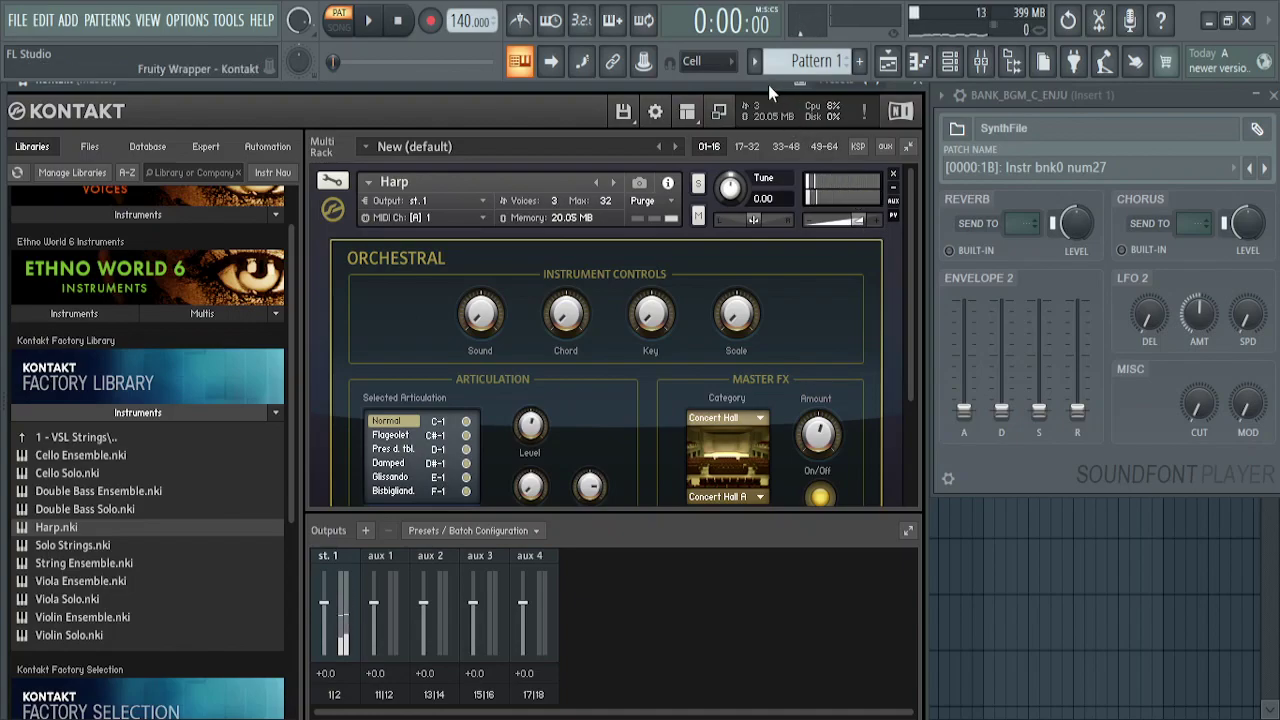
Step: Compare the Harp with patch Instr bnk0 num27 on matching notes, also auditioning the Harp with its Concert Hall effect switched off and on
click(1103, 95)
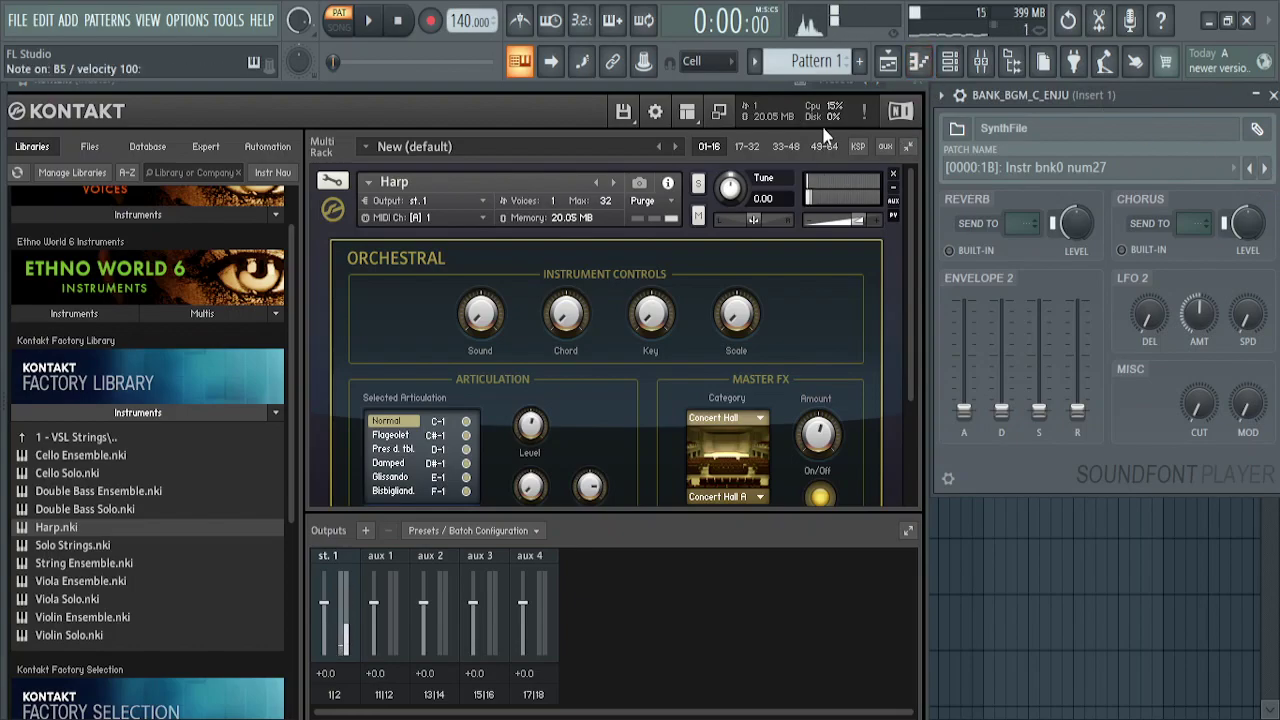
click(755, 88)
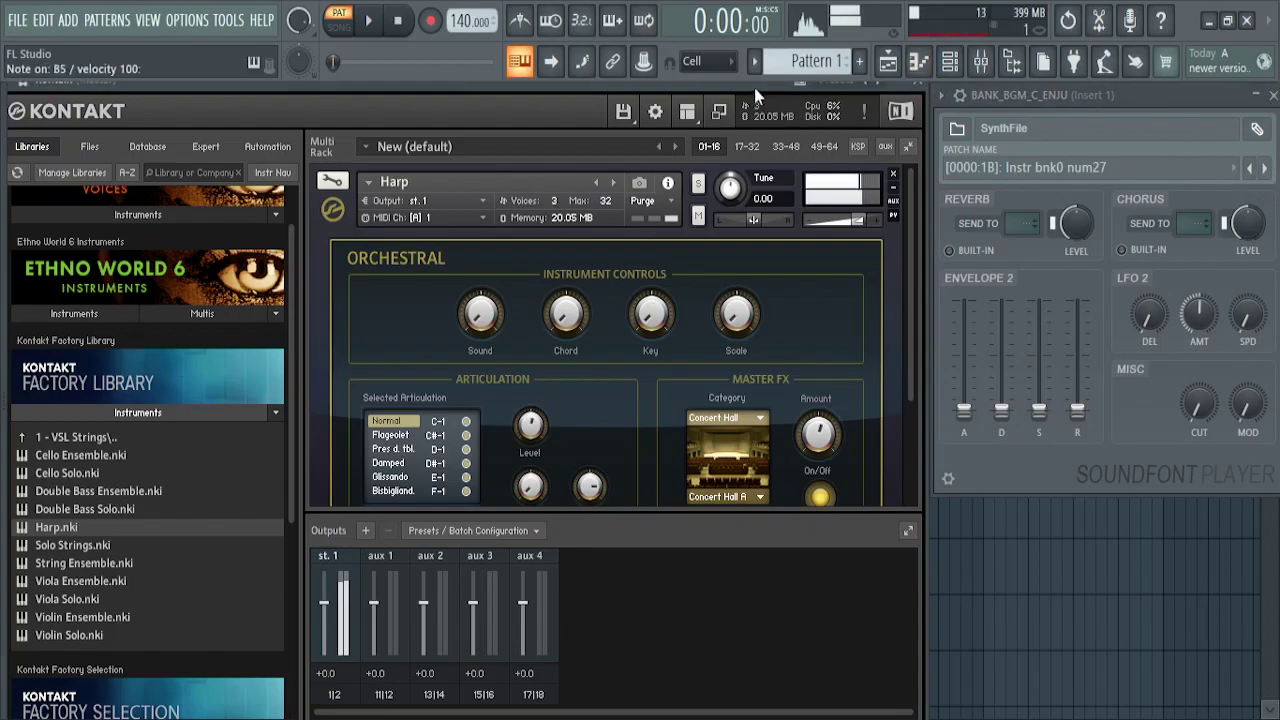
click(1085, 95)
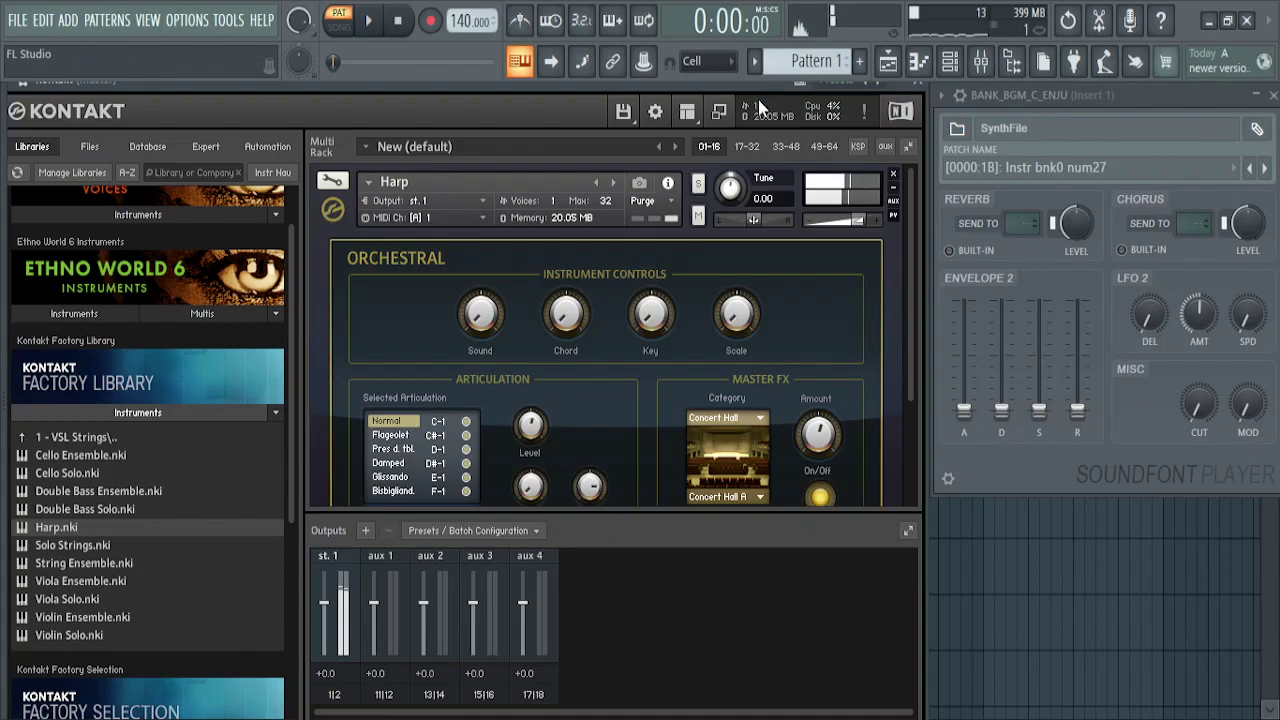
click(819, 498)
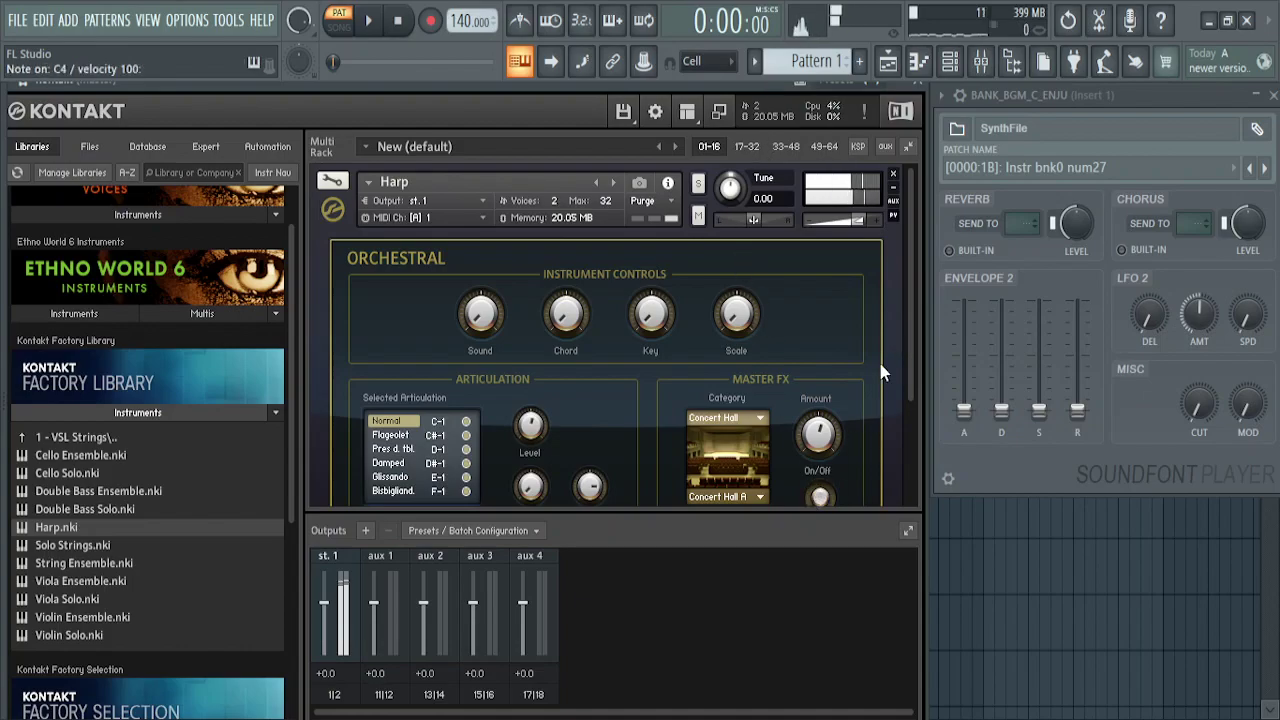
click(820, 498)
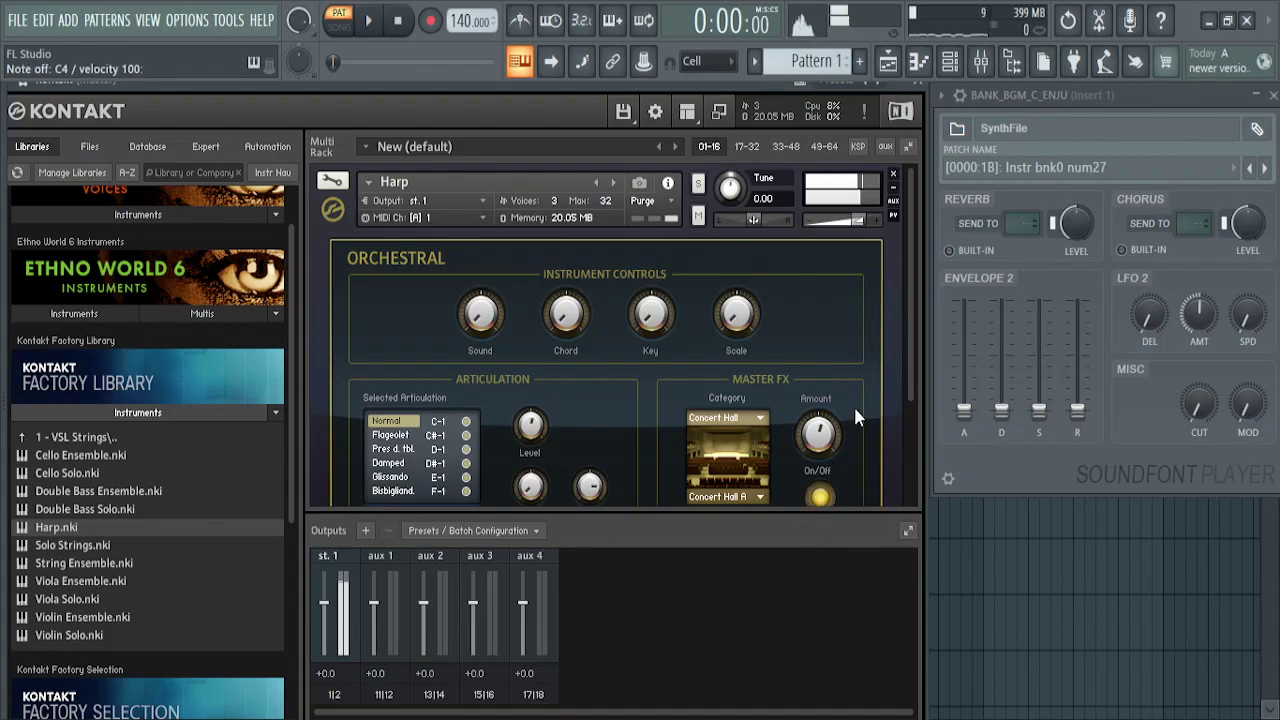
Step: Advance the soundfont to patch Instr bnk0 num29 and replace the Harp with Trumpet Ensemble.nki from the 3 - VSL Brass folder
click(1267, 172)
click(1267, 172)
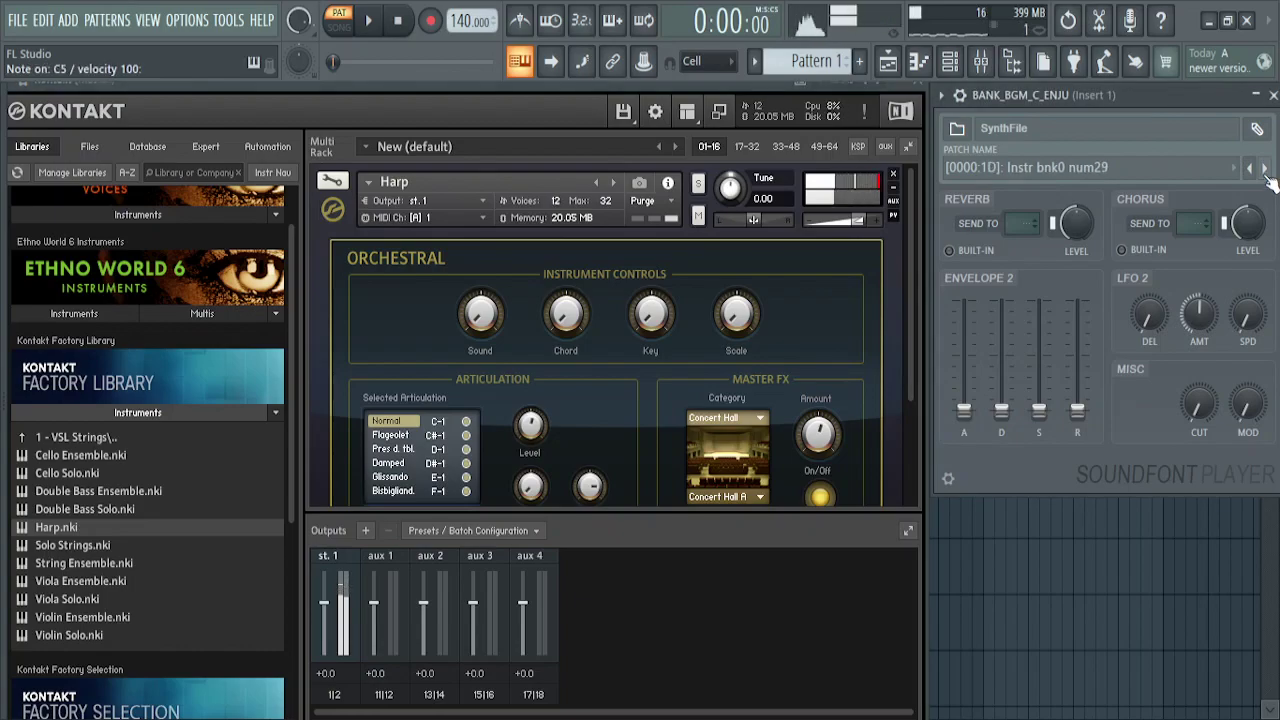
click(47, 440)
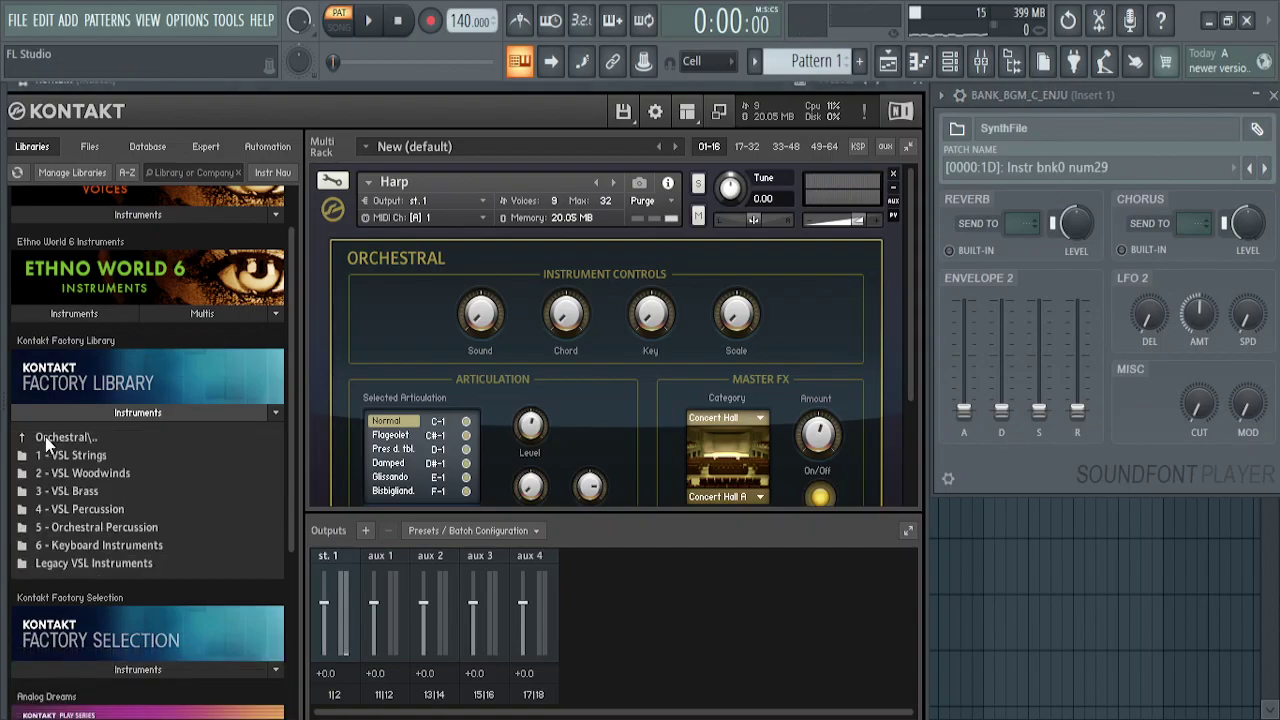
click(80, 492)
drag(84, 562, 92, 560)
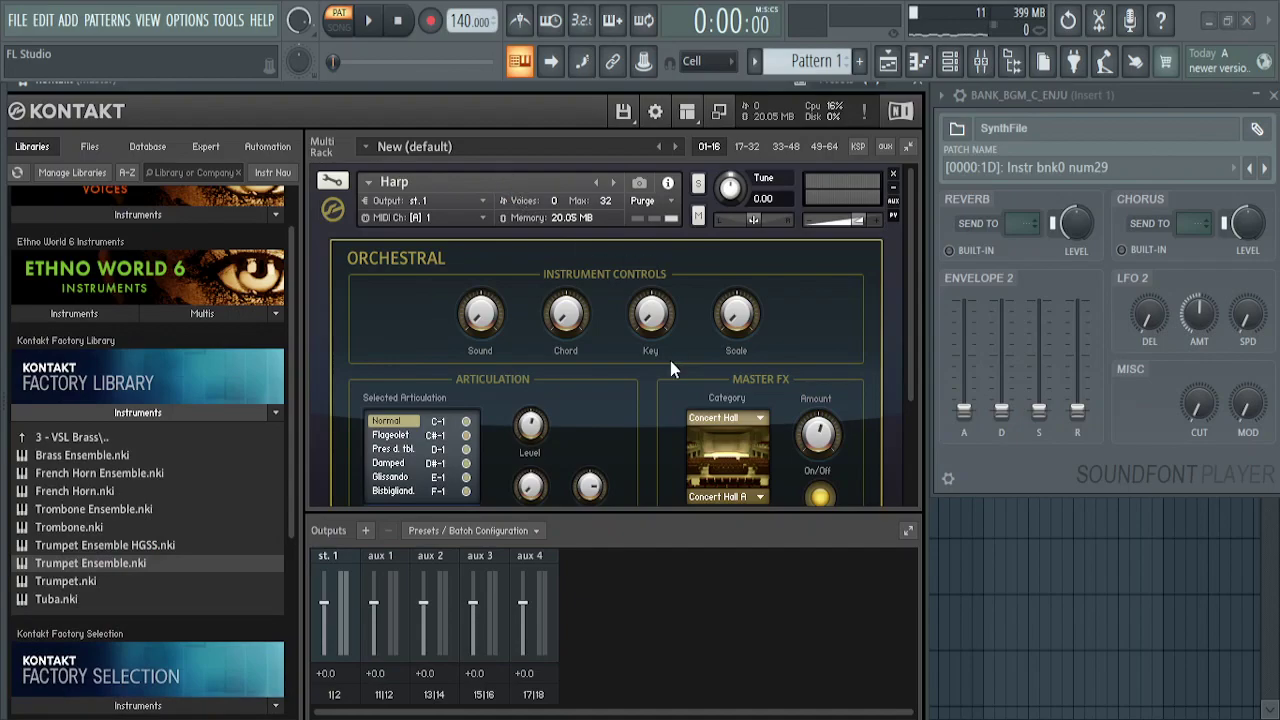
drag(593, 254, 568, 170)
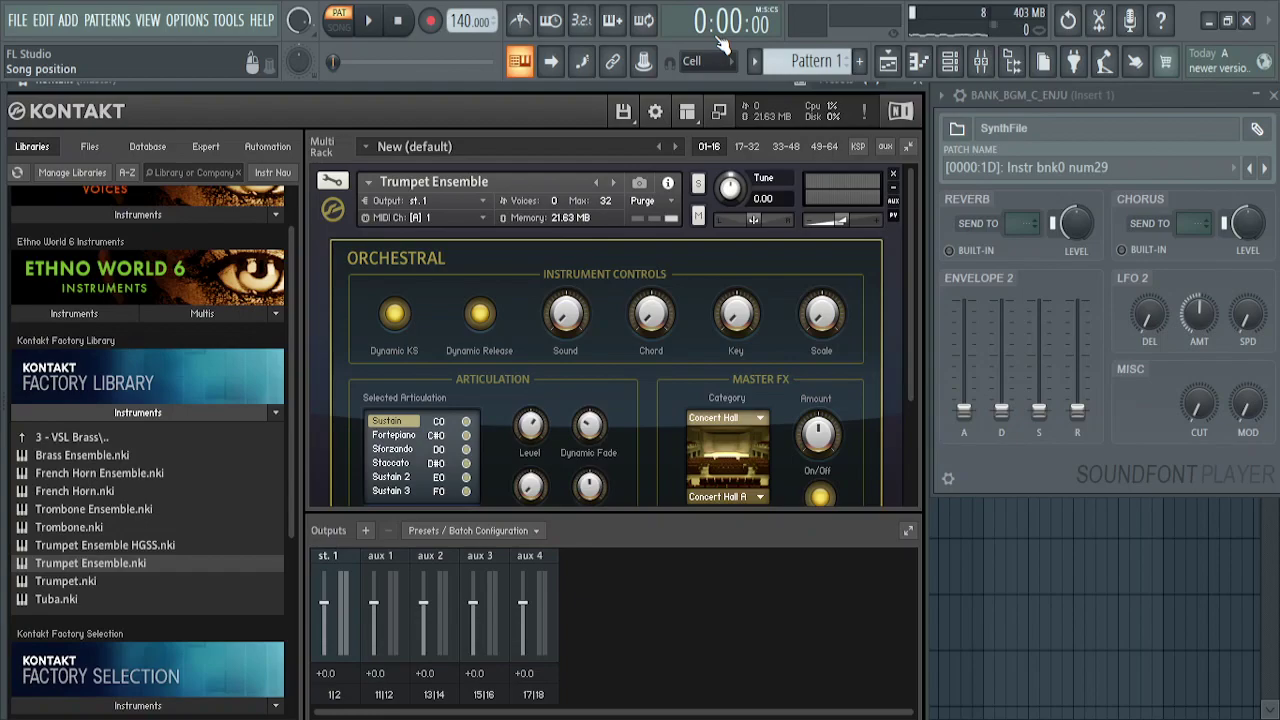
Step: Raise the Trumpet Ensemble's volume and compare it with patch Instr bnk0 num29 by alternating between them on matching notes
key(z)
key(b)
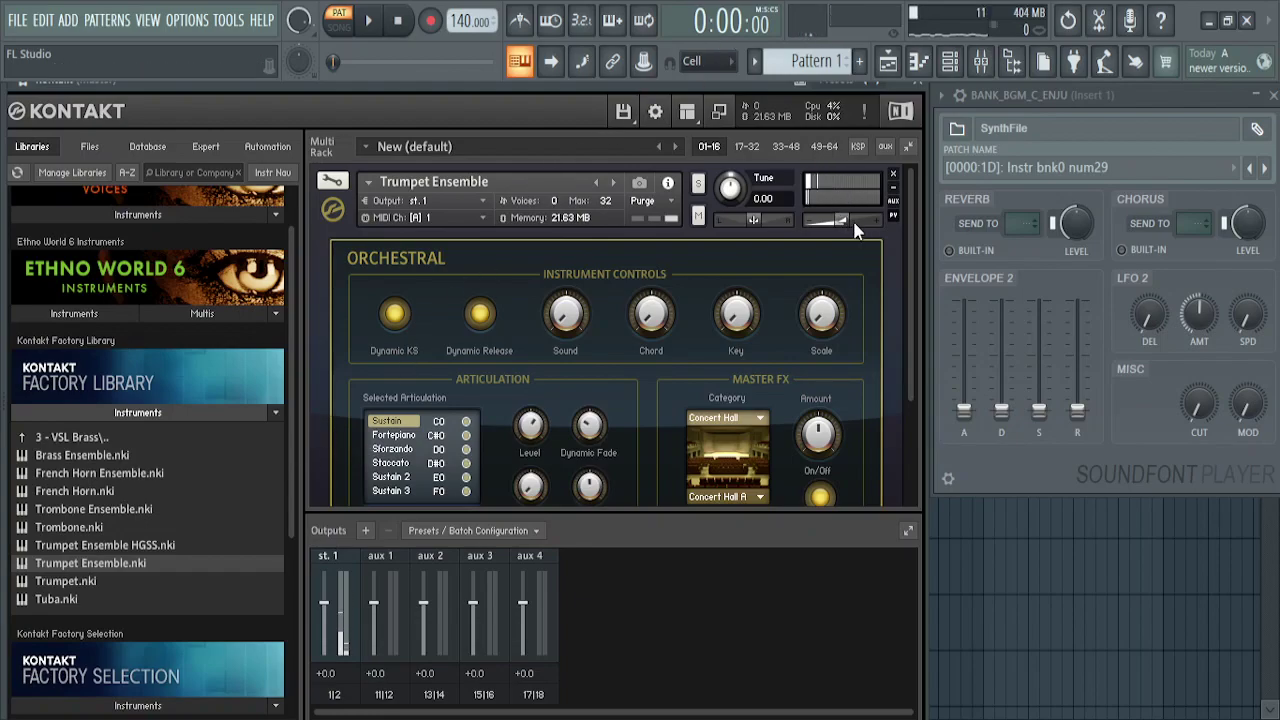
key(z)
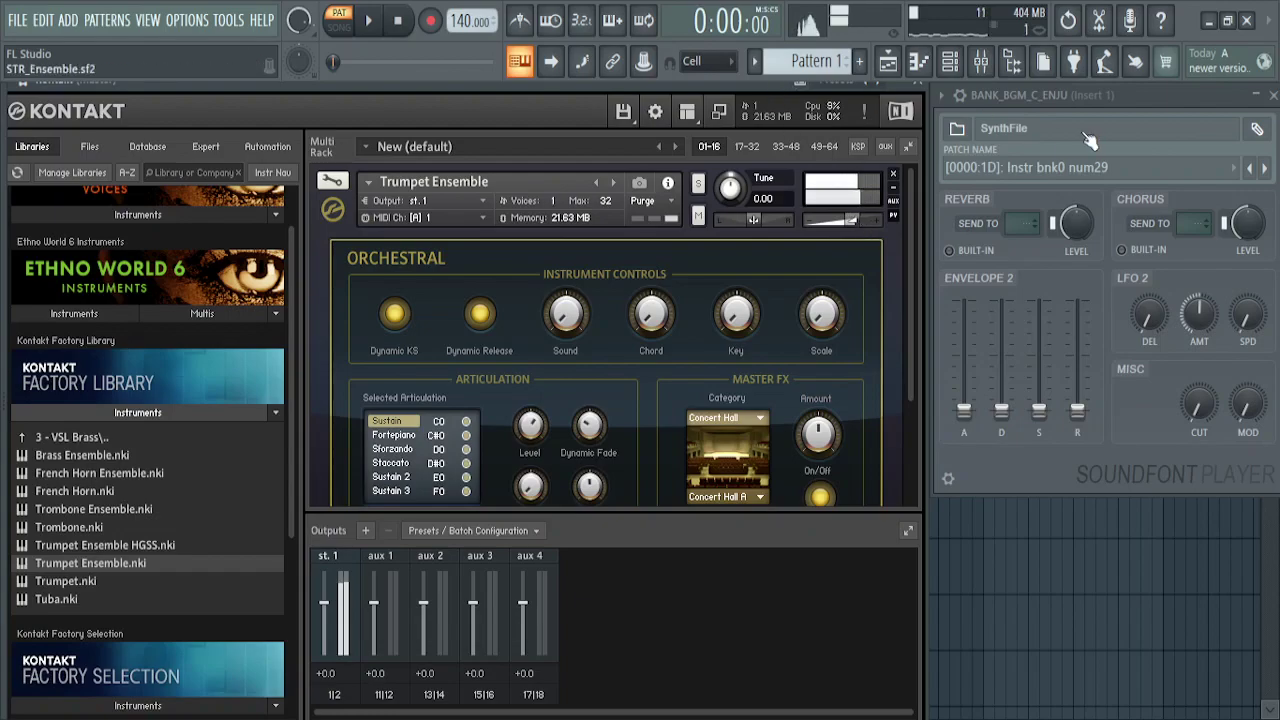
click(1143, 102)
key(z)
key(n)
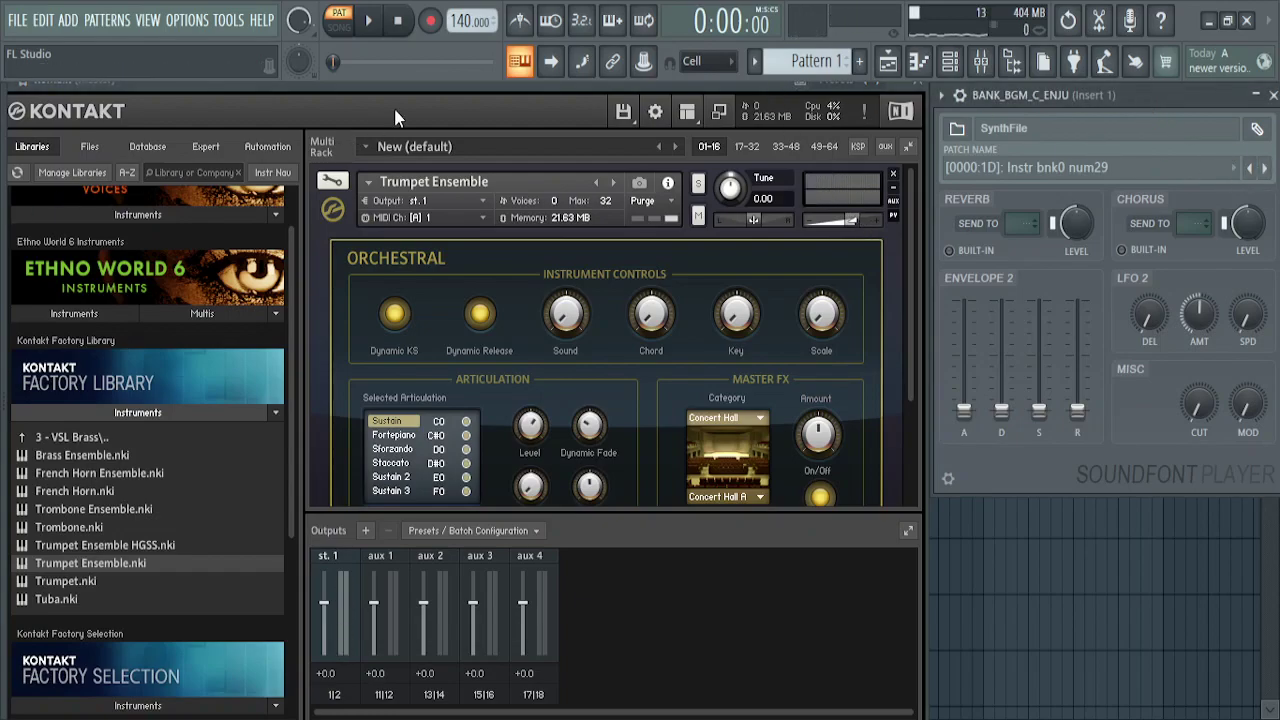
key(n)
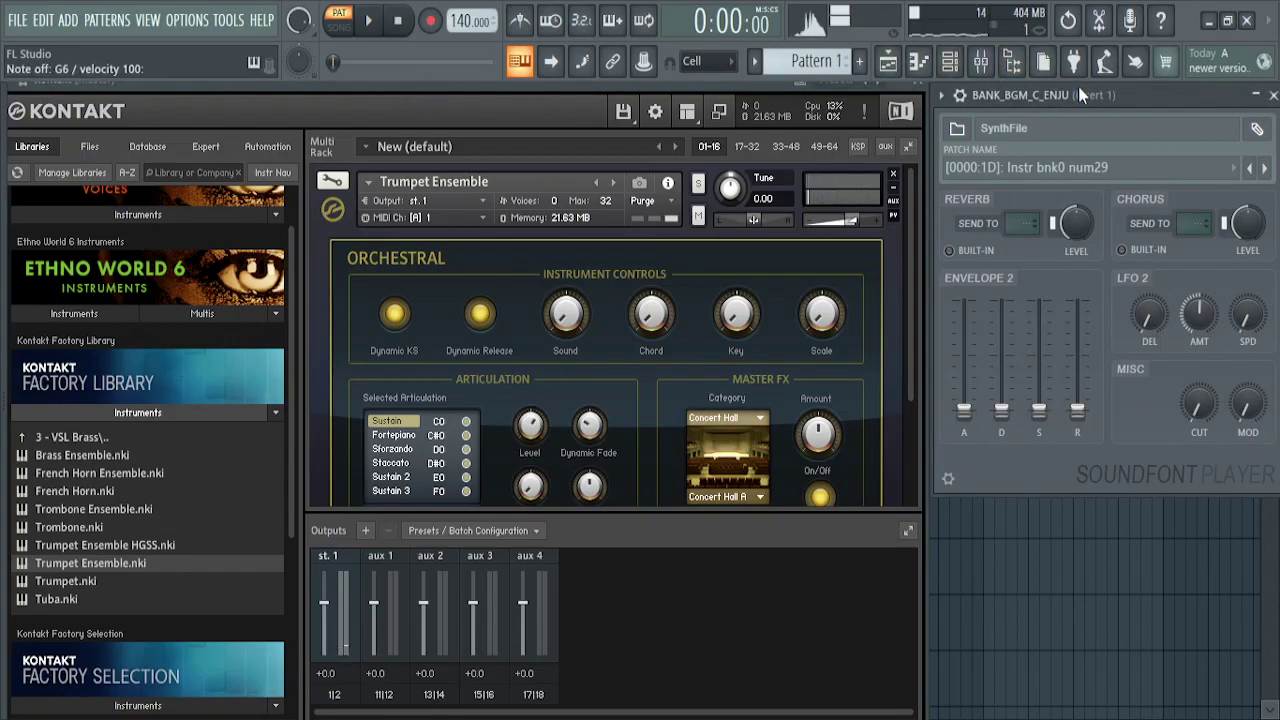
key(n)
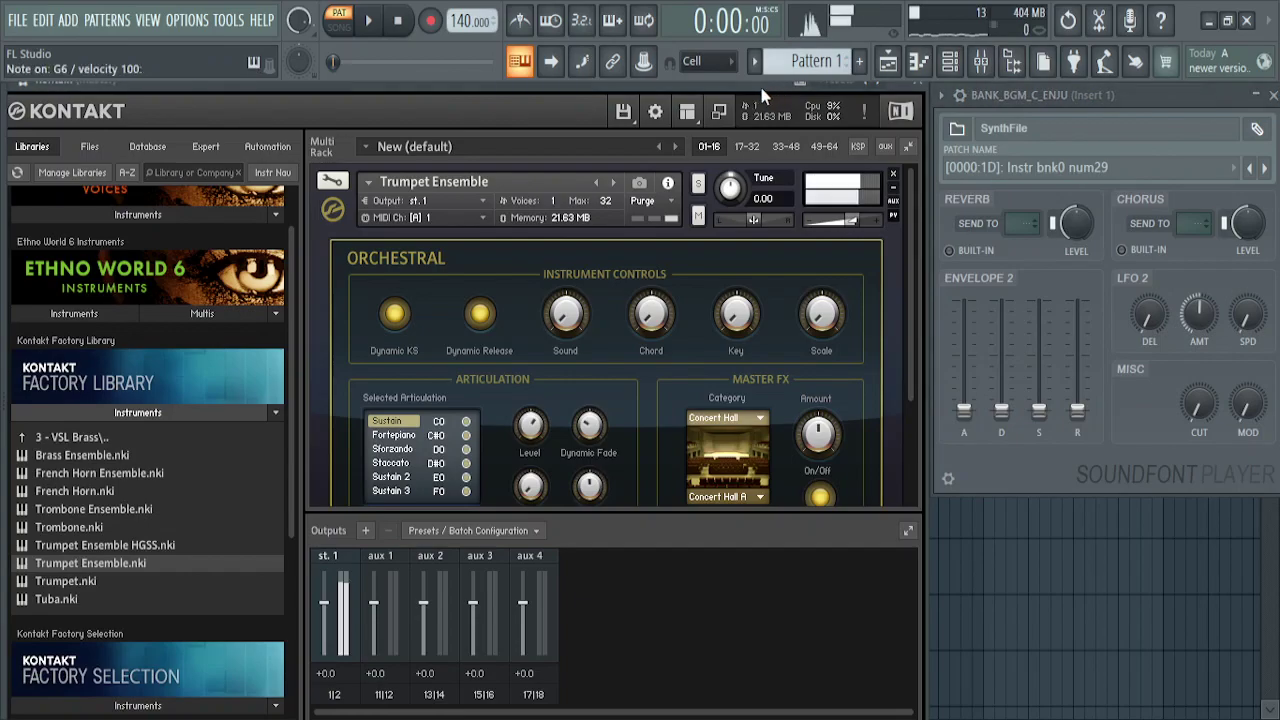
Step: Show only the Sustain group's zones in the Trumpet Ensemble's Mapping Editor to examine its sample layout
click(333, 181)
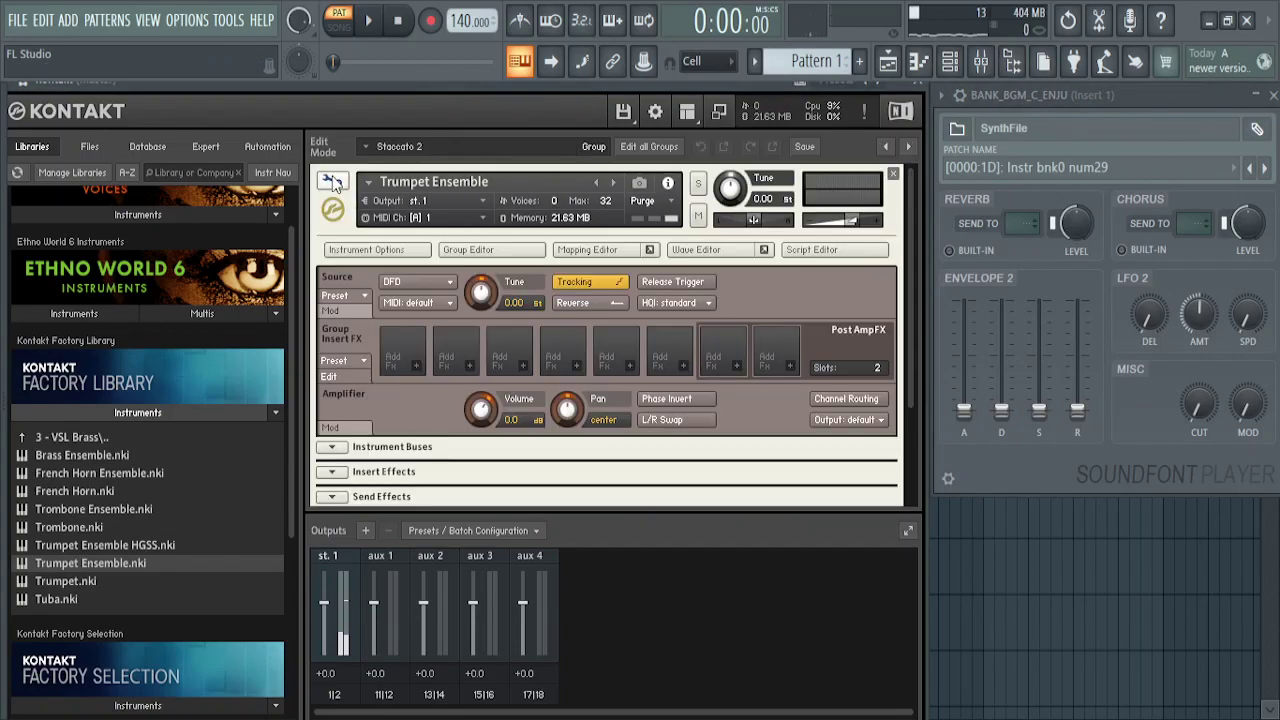
click(510, 252)
click(590, 250)
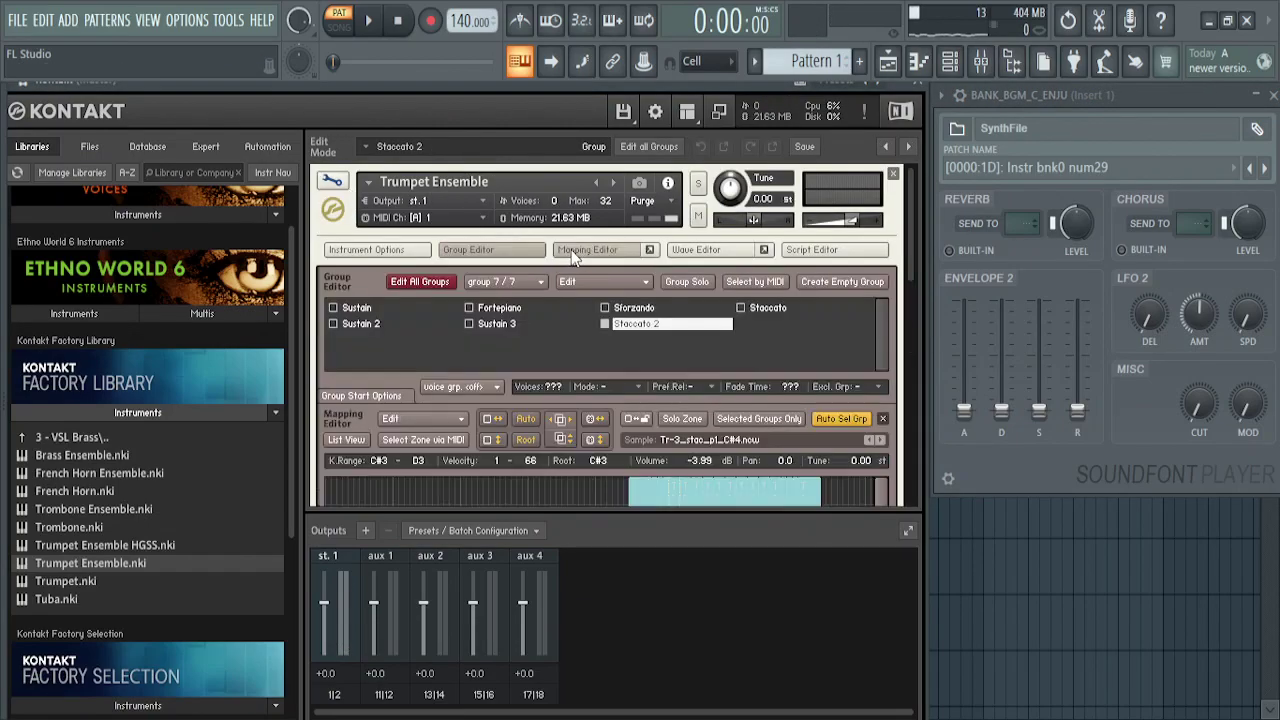
click(369, 324)
click(362, 310)
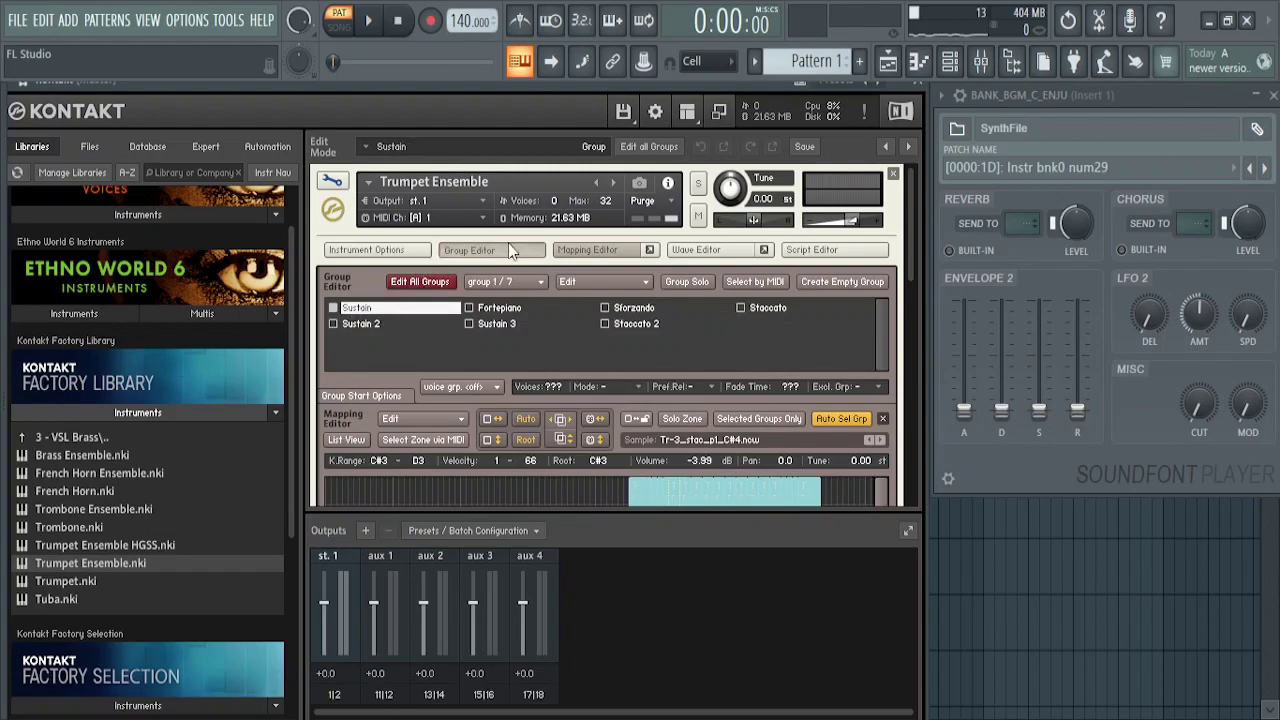
click(508, 247)
click(778, 279)
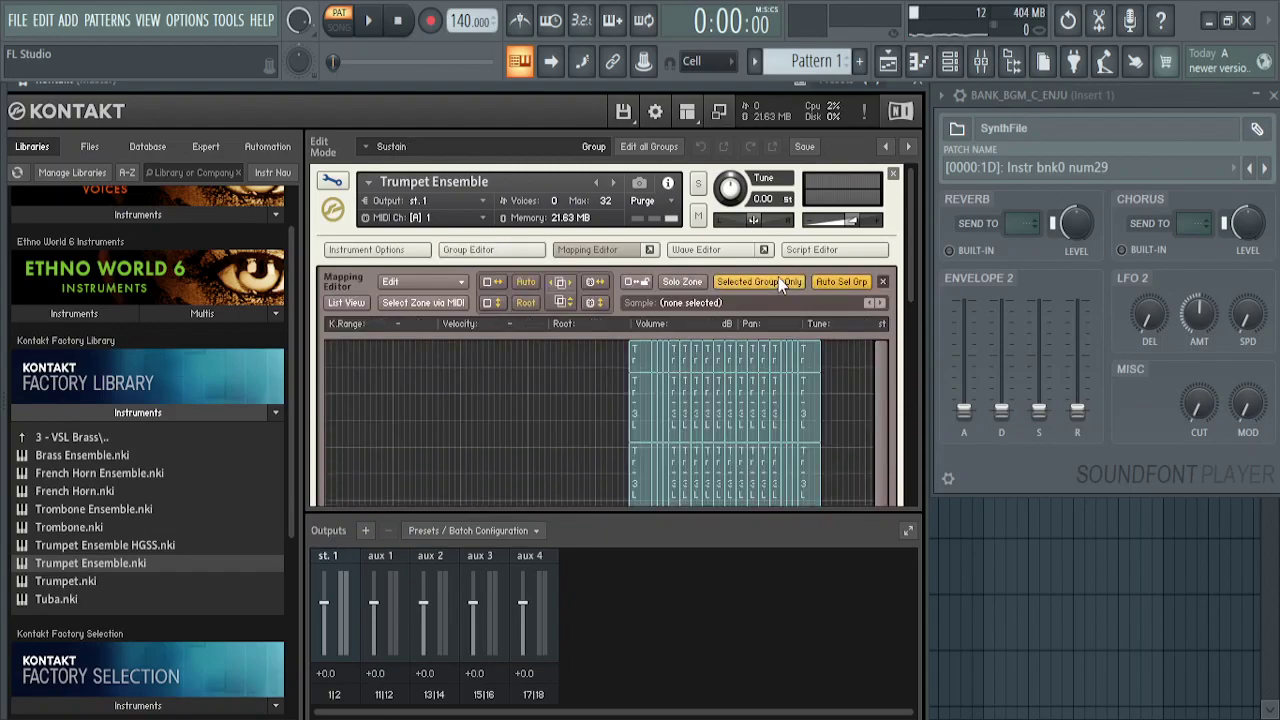
Step: Replace the Trumpet Ensemble with Trumpet Ensemble HGSS.nki and display its Sustain zones in the Mapping Editor
click(334, 181)
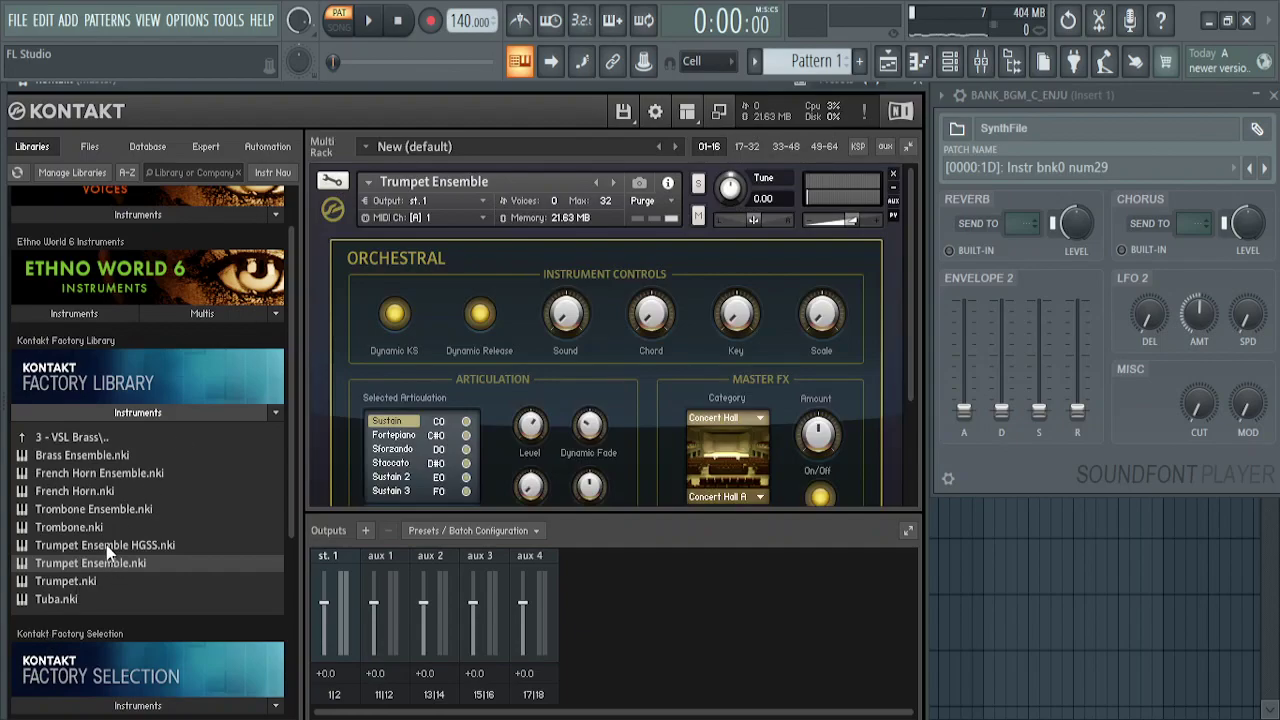
drag(108, 548, 261, 480)
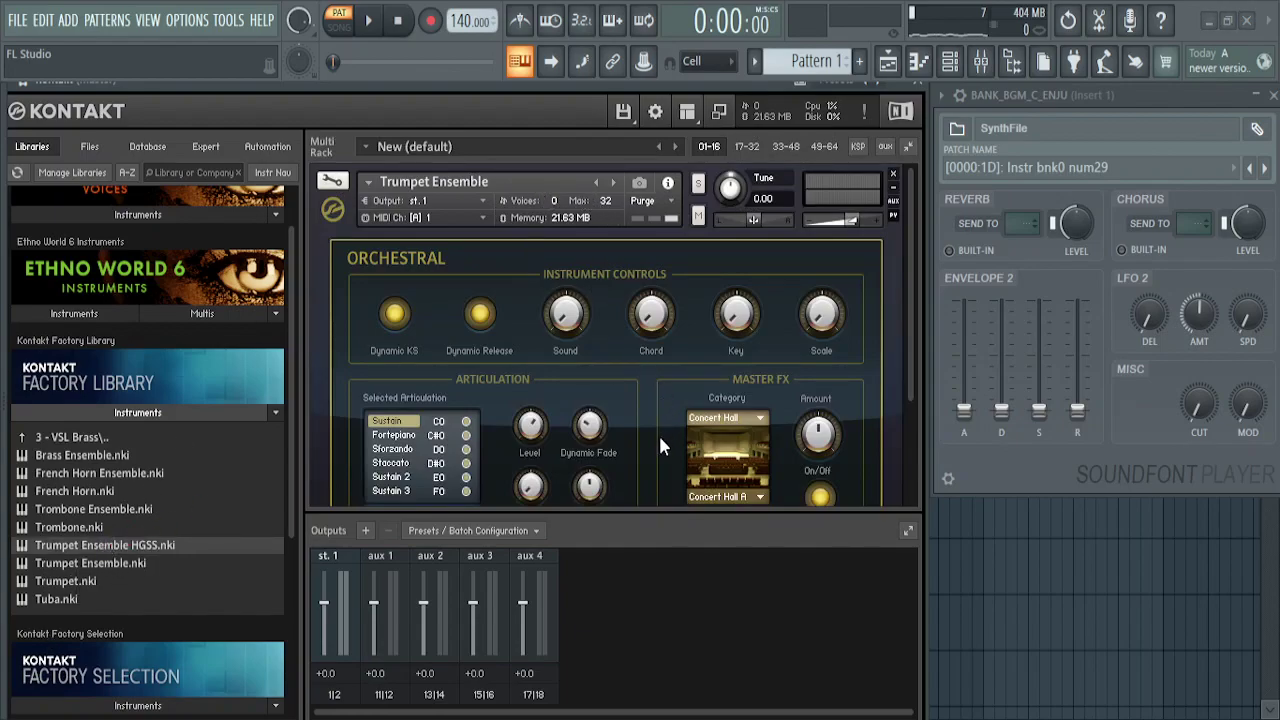
drag(305, 122, 802, 326)
click(334, 183)
click(586, 250)
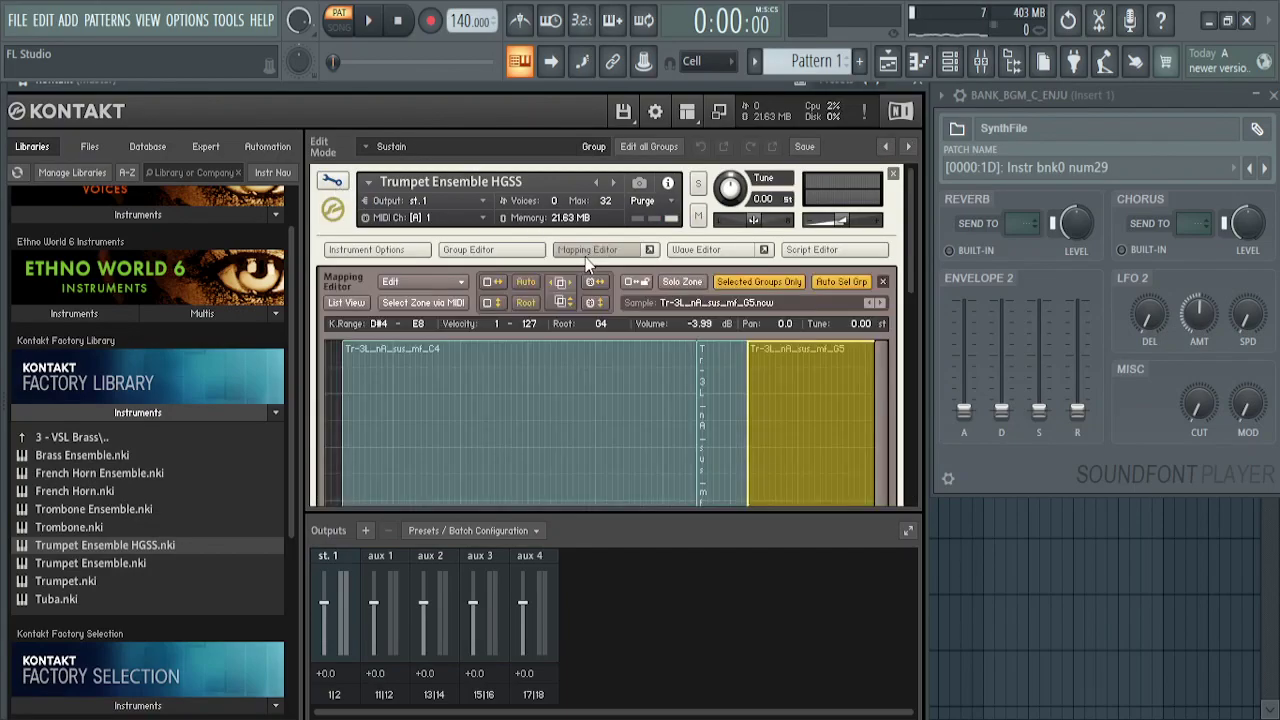
scroll(916, 271, down, 4)
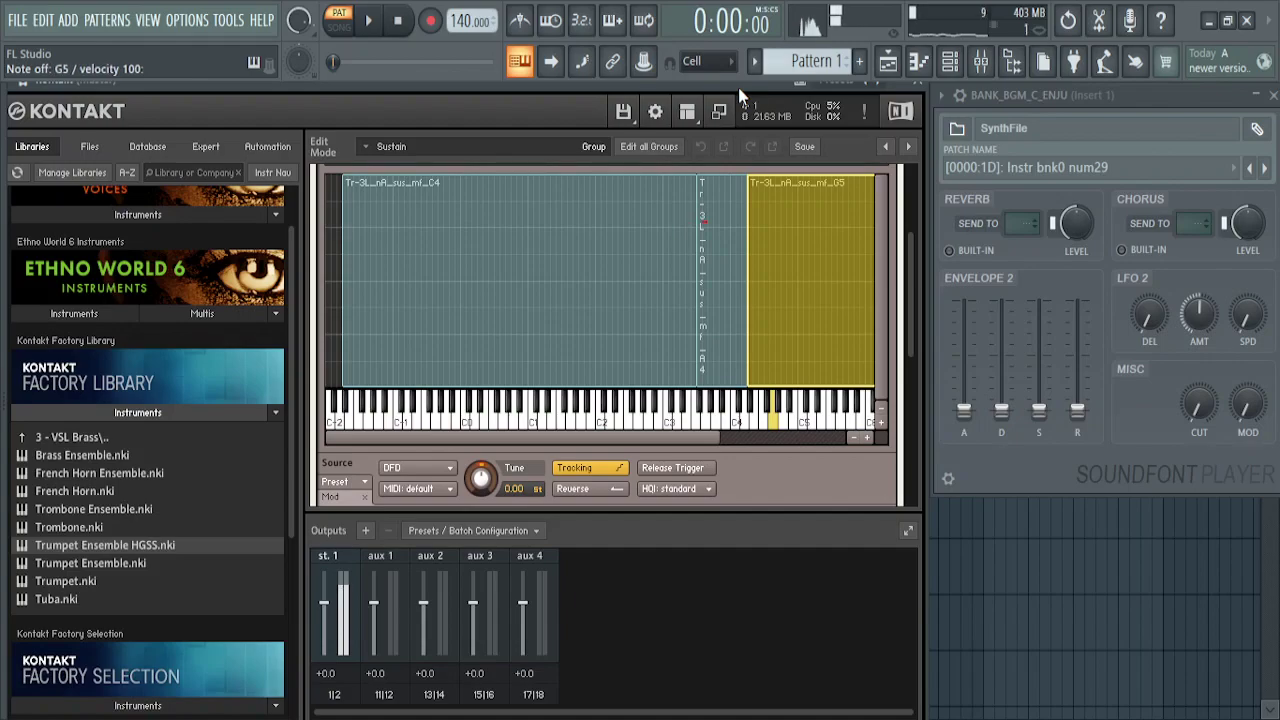
Step: Raise the Trumpet Ensemble HGSS's volume, play it against patch Instr bnk0 num29 and leave the instrument's edit mode
scroll(904, 255, up, 1)
scroll(904, 255, up, 3)
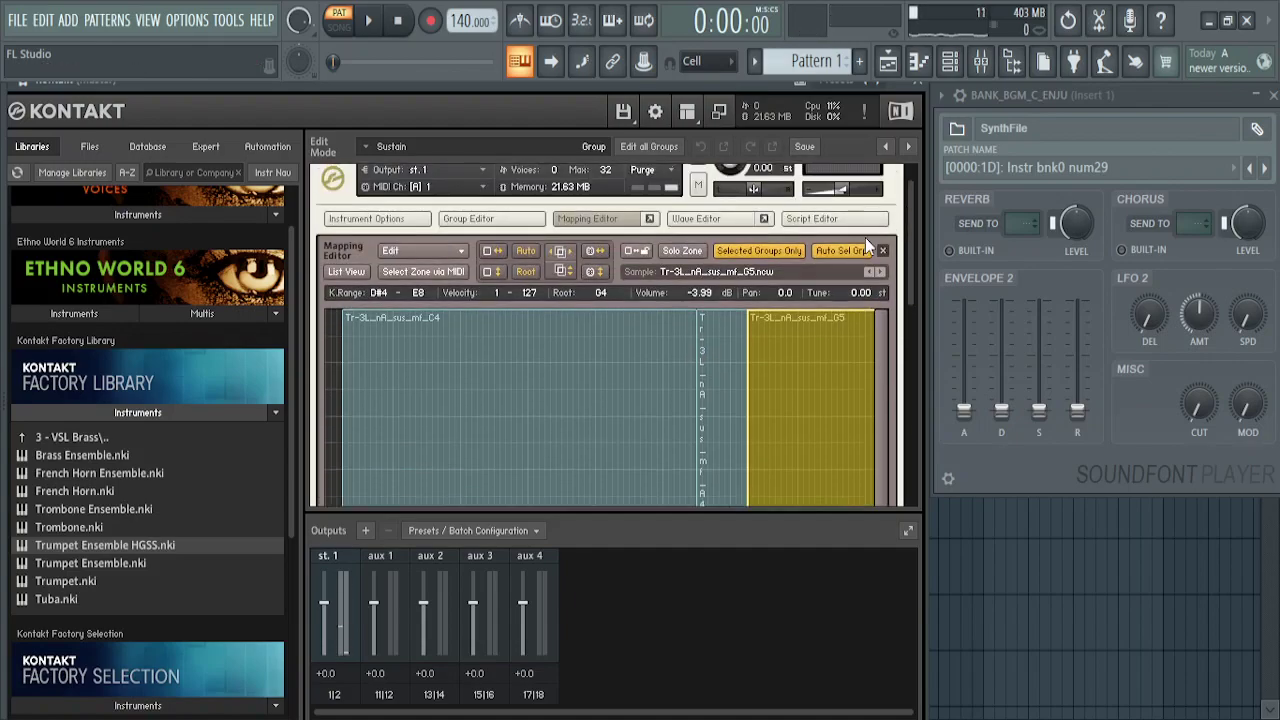
drag(840, 195, 853, 195)
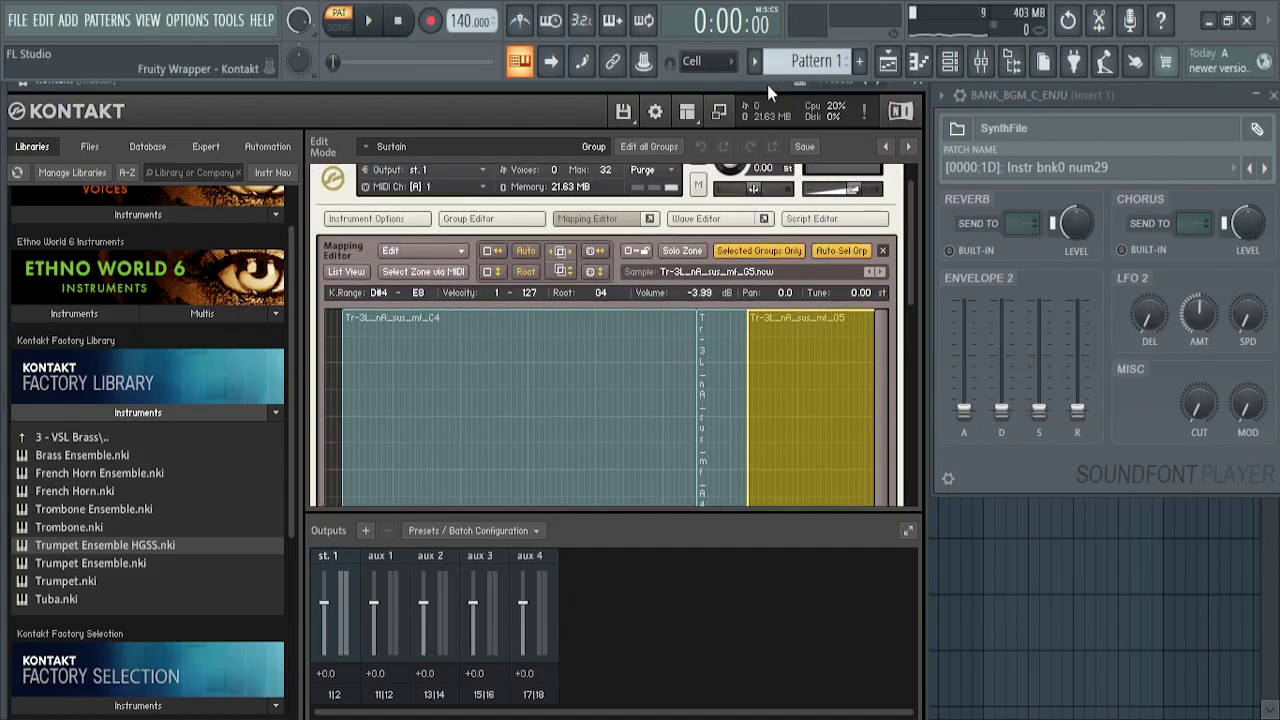
key(q)
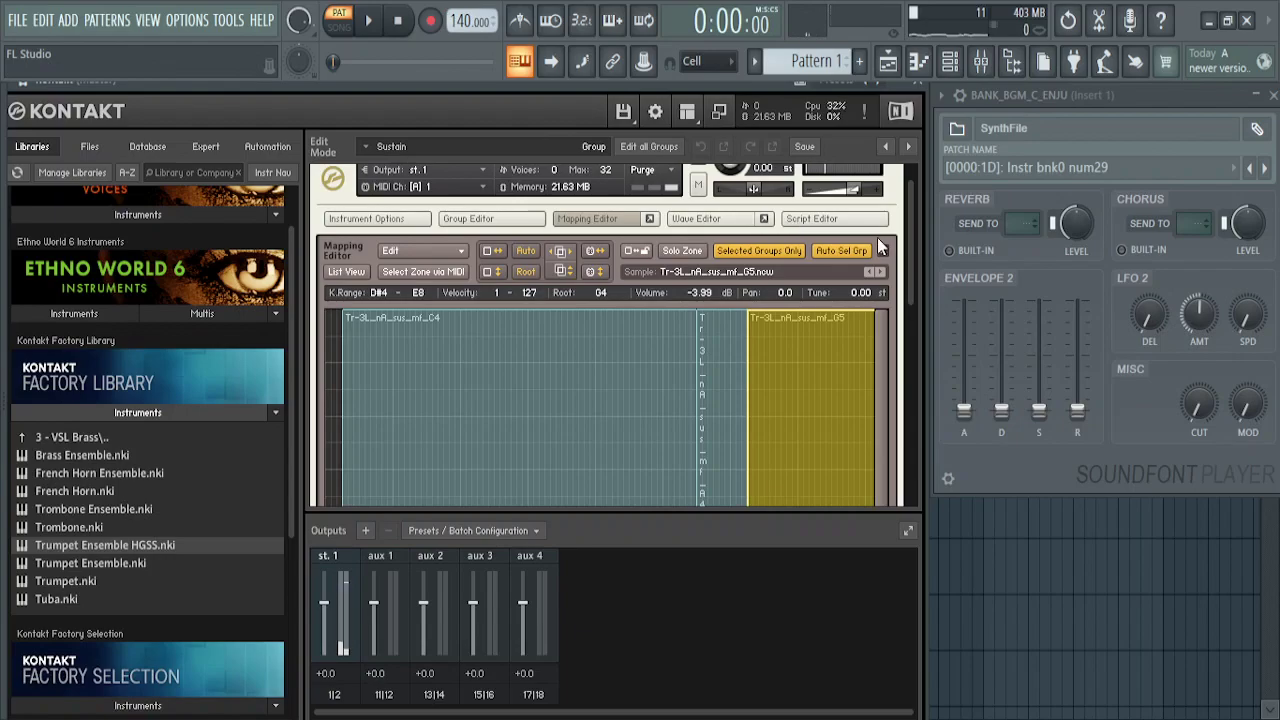
scroll(909, 246, up, 1)
click(332, 180)
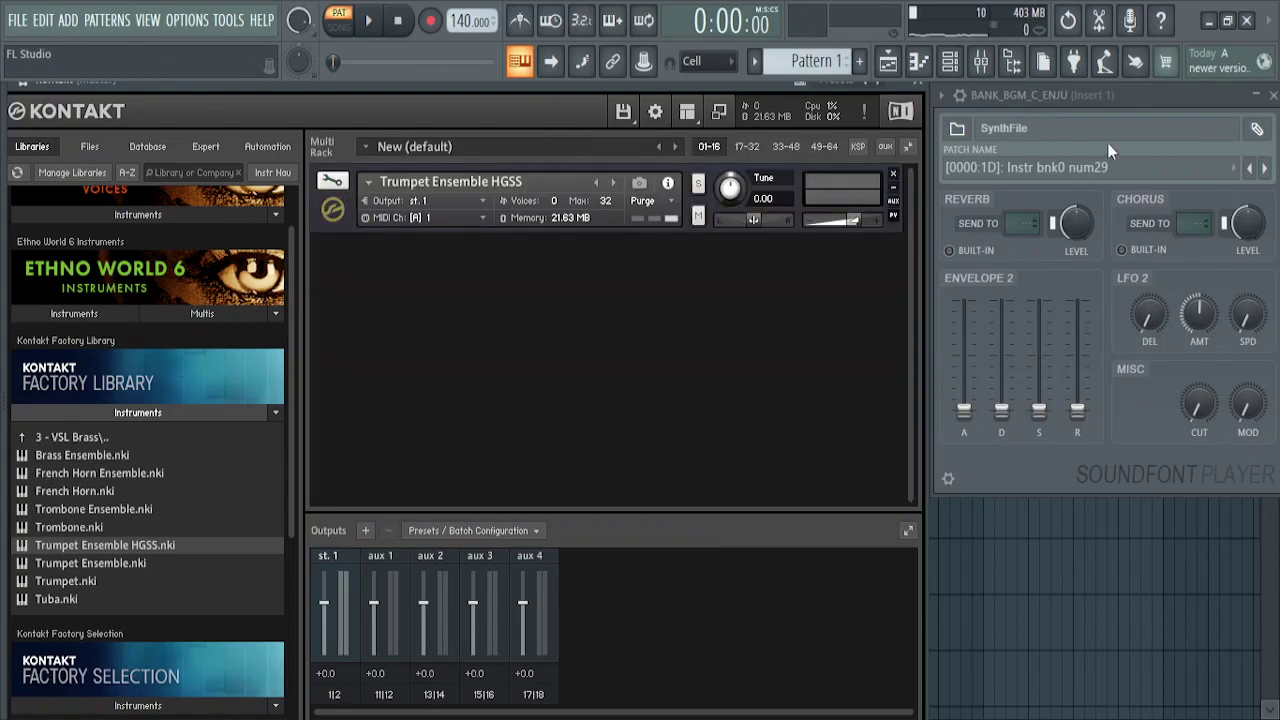
Step: Advance the soundfont to patch Instr bnk0 num30 and replace the Trumpet Ensemble HGSS with Trombone Ensemble.nki
click(1143, 91)
click(1265, 170)
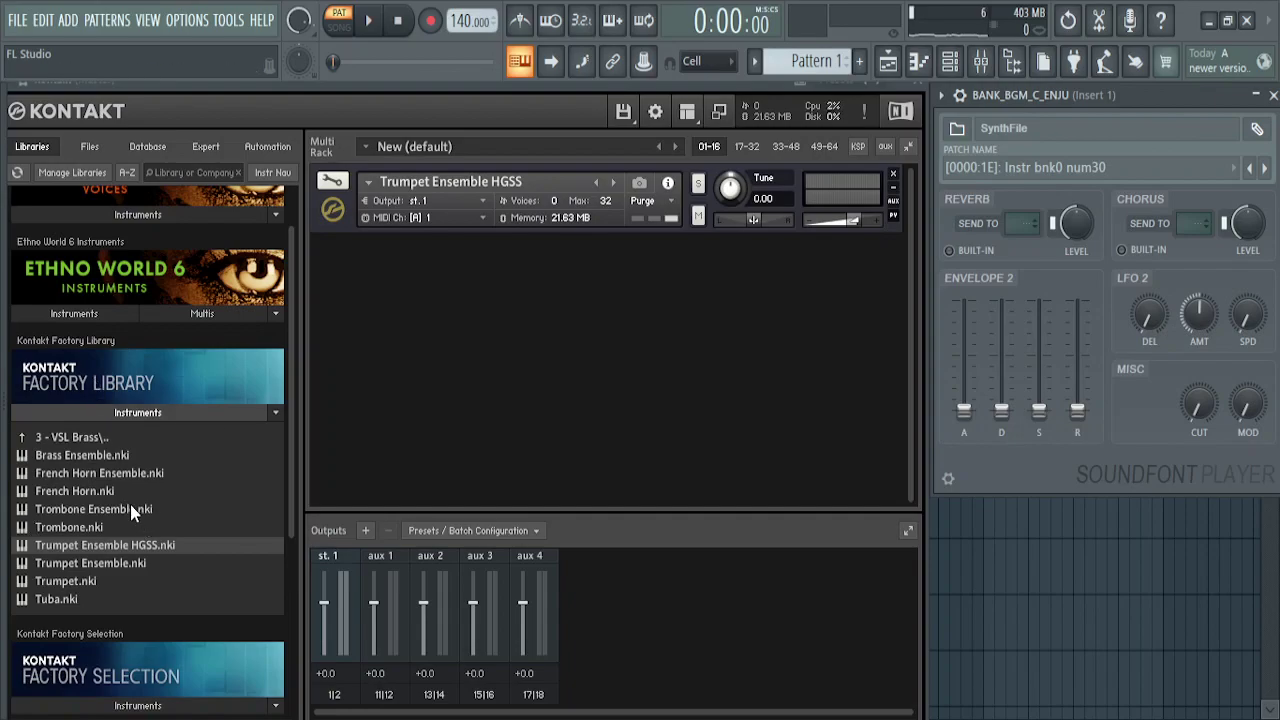
drag(130, 506, 105, 502)
drag(457, 201, 463, 183)
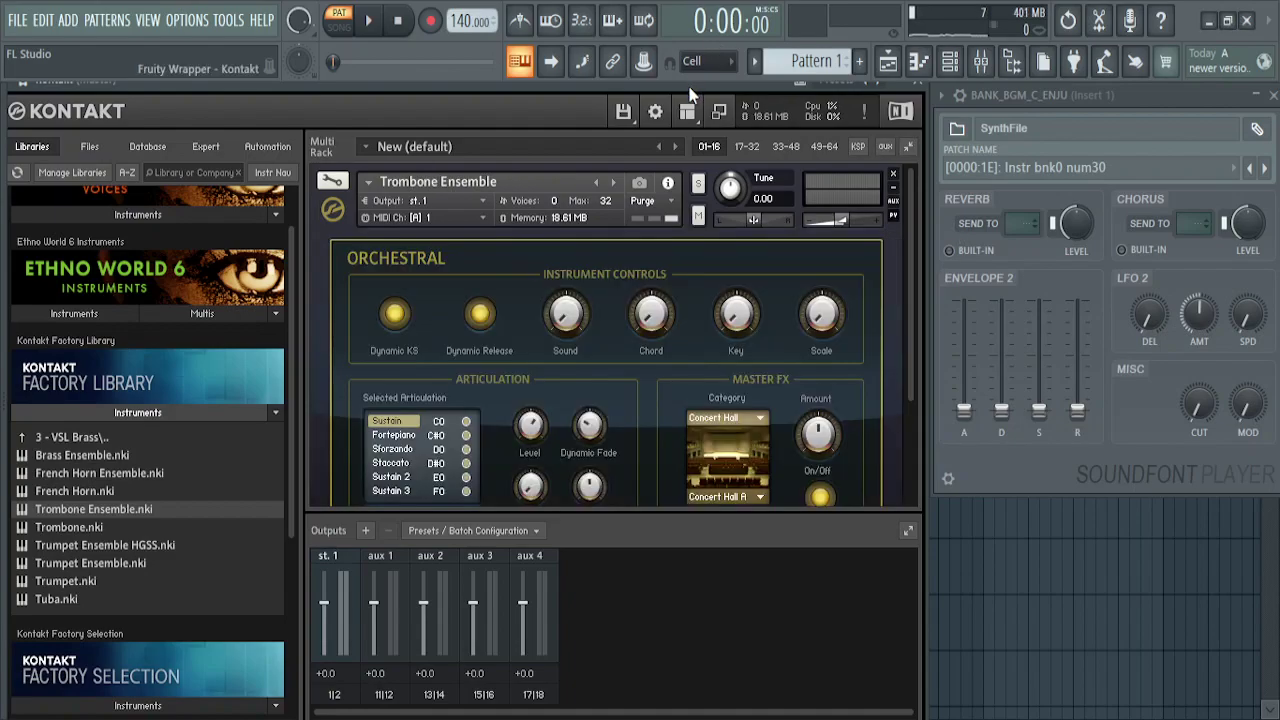
Step: Compare the Trombone Ensemble with patch Instr bnk0 num30 by alternating between them on matching notes
key(z)
click(1093, 97)
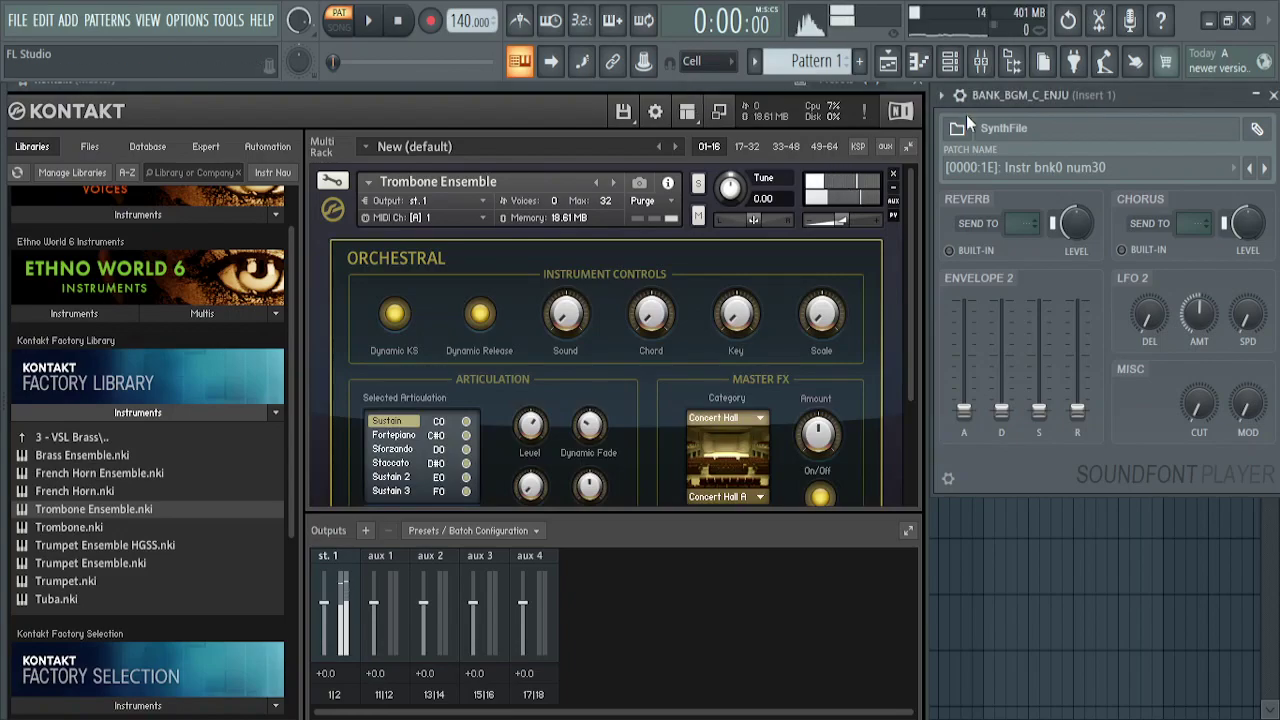
key(q)
click(755, 85)
key(q)
key(c)
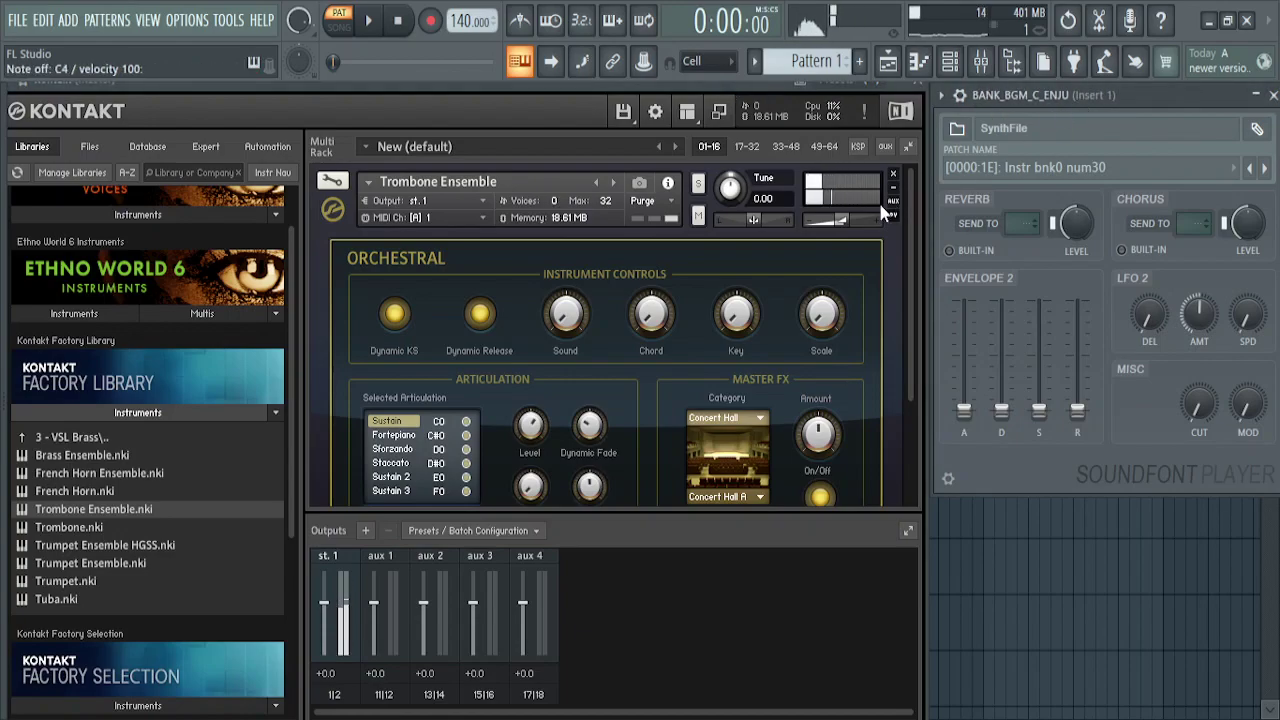
Step: Advance the soundfont to patch Instr bnk0 num31 and replace the Trombone Ensemble with French Horn.nki
click(1265, 169)
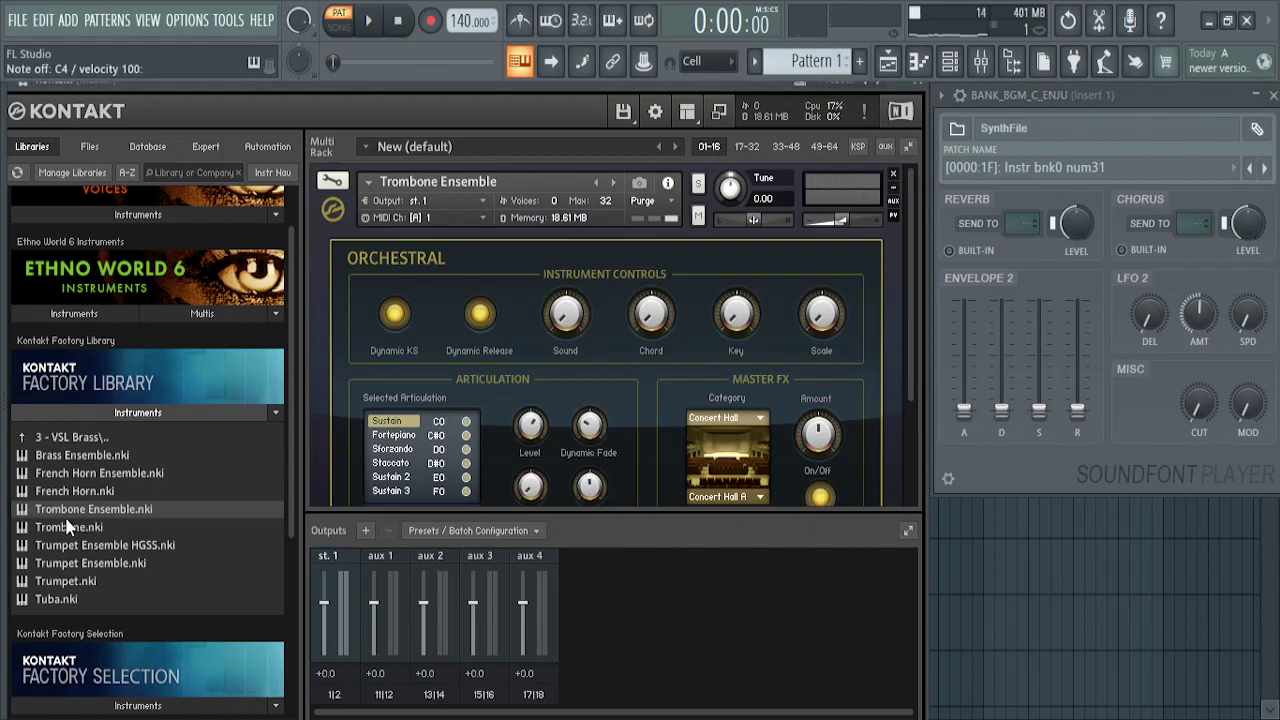
click(98, 488)
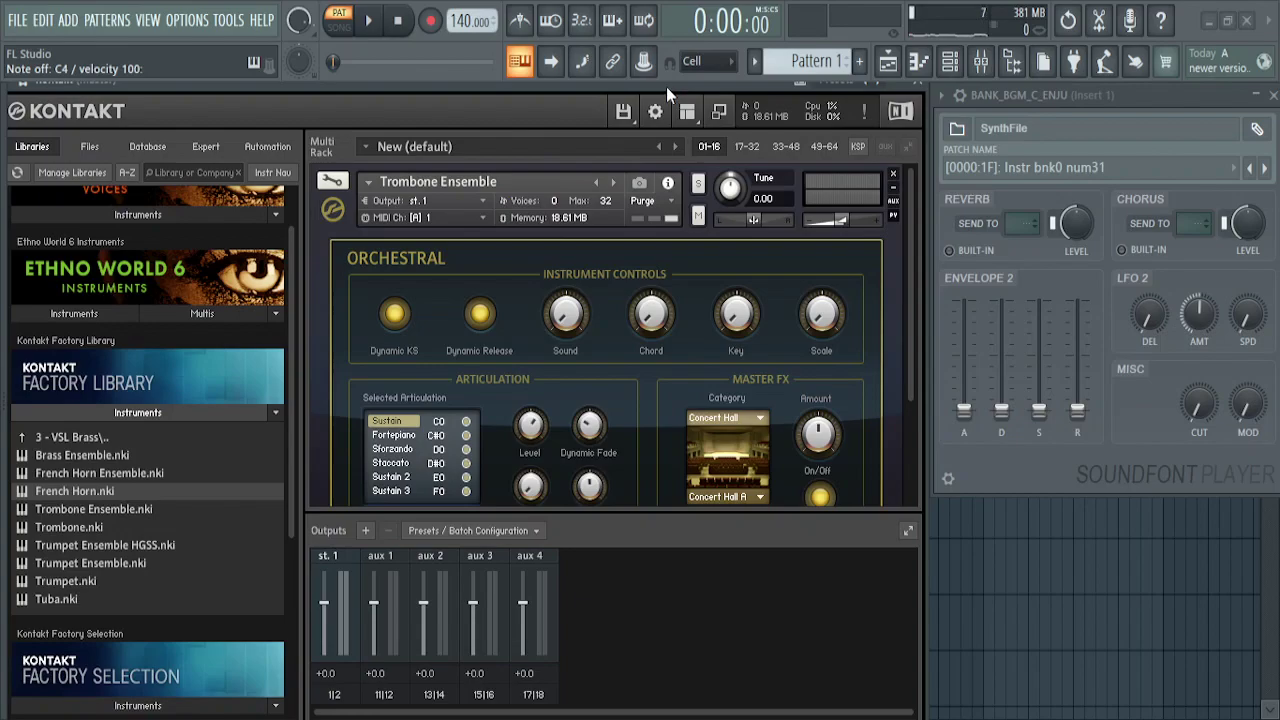
Step: Show only the Sustain group's zones in the French Horn's Mapping Editor to examine its sample layout, and close that editor
click(332, 180)
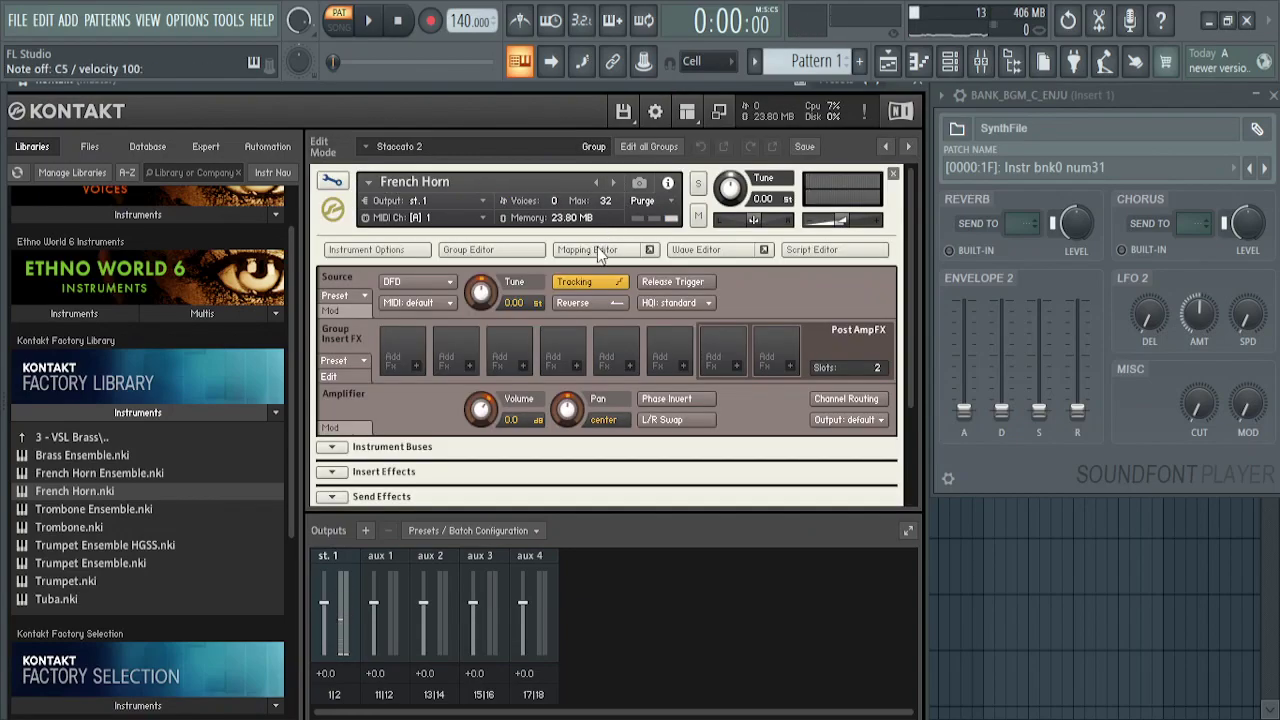
click(592, 250)
click(498, 252)
click(390, 312)
click(515, 253)
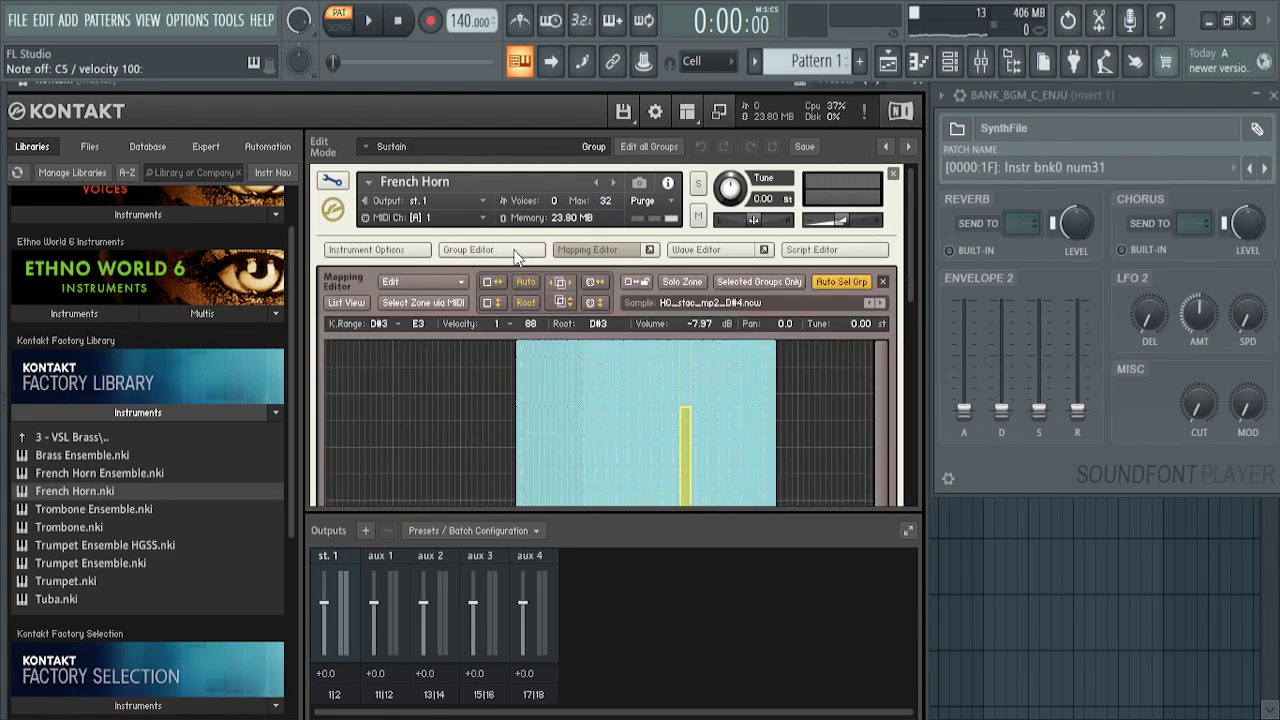
click(740, 283)
drag(510, 377, 822, 519)
key(Delete)
drag(795, 356, 518, 592)
click(604, 251)
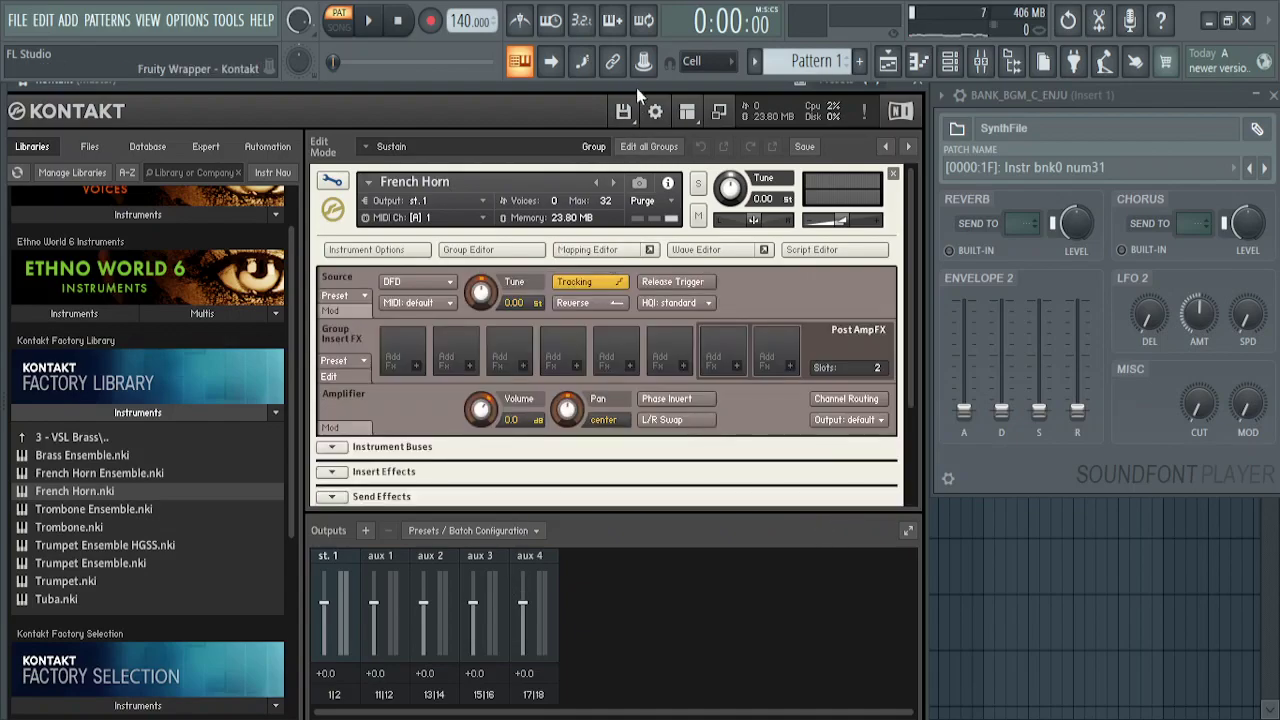
Step: Compare the French Horn with patch Instr bnk0 num31 across several notes and leave the instrument's edit mode
key(c)
key(b)
key(m)
key(i)
key(c)
key(b)
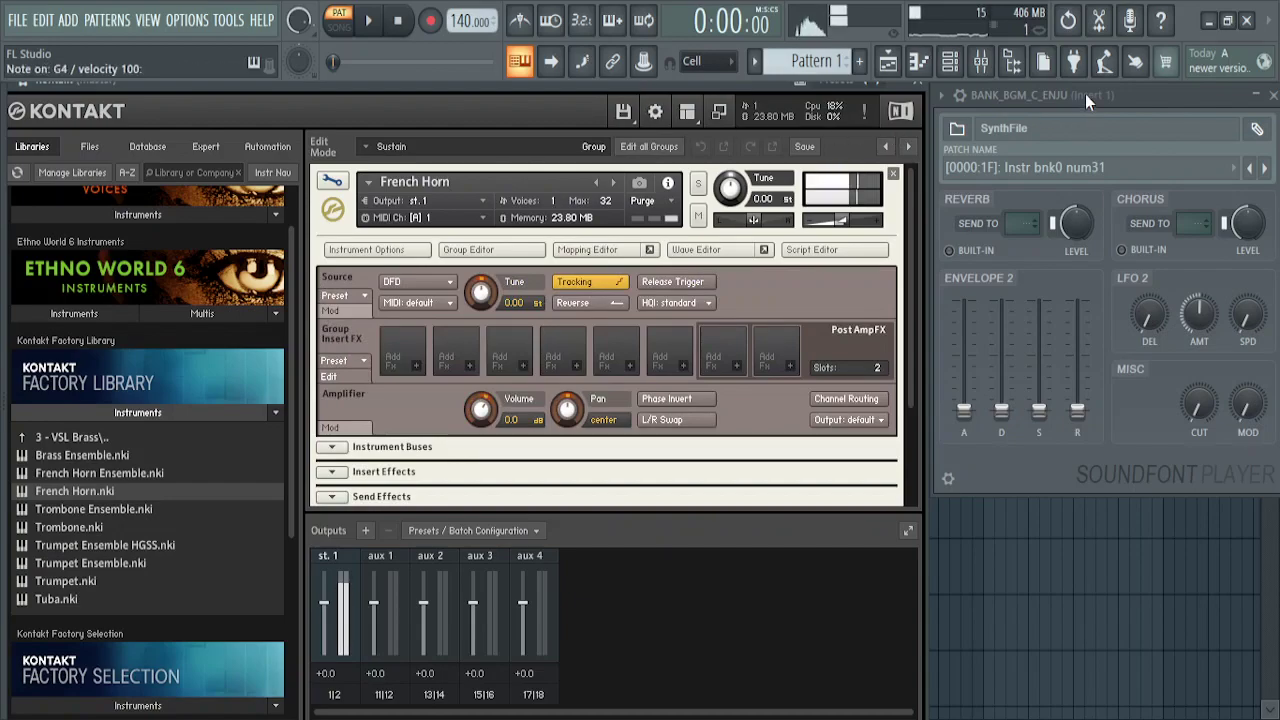
click(335, 183)
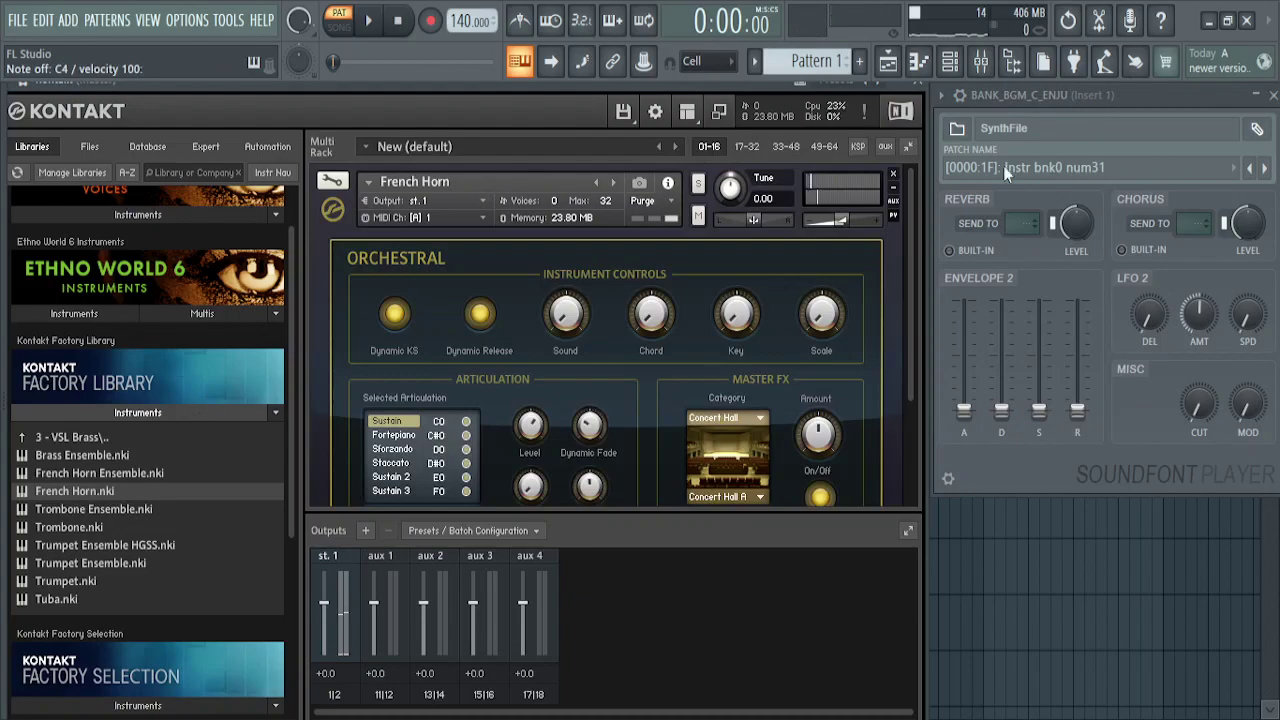
Step: Advance the soundfont to patch Instr bnk0 num32, audition it on a rising scale and replace the French Horn with French Horn Ensemble.nki
click(1265, 168)
key(q)
key(q)
key(w)
key(e)
key(r)
key(t)
key(y)
key(u)
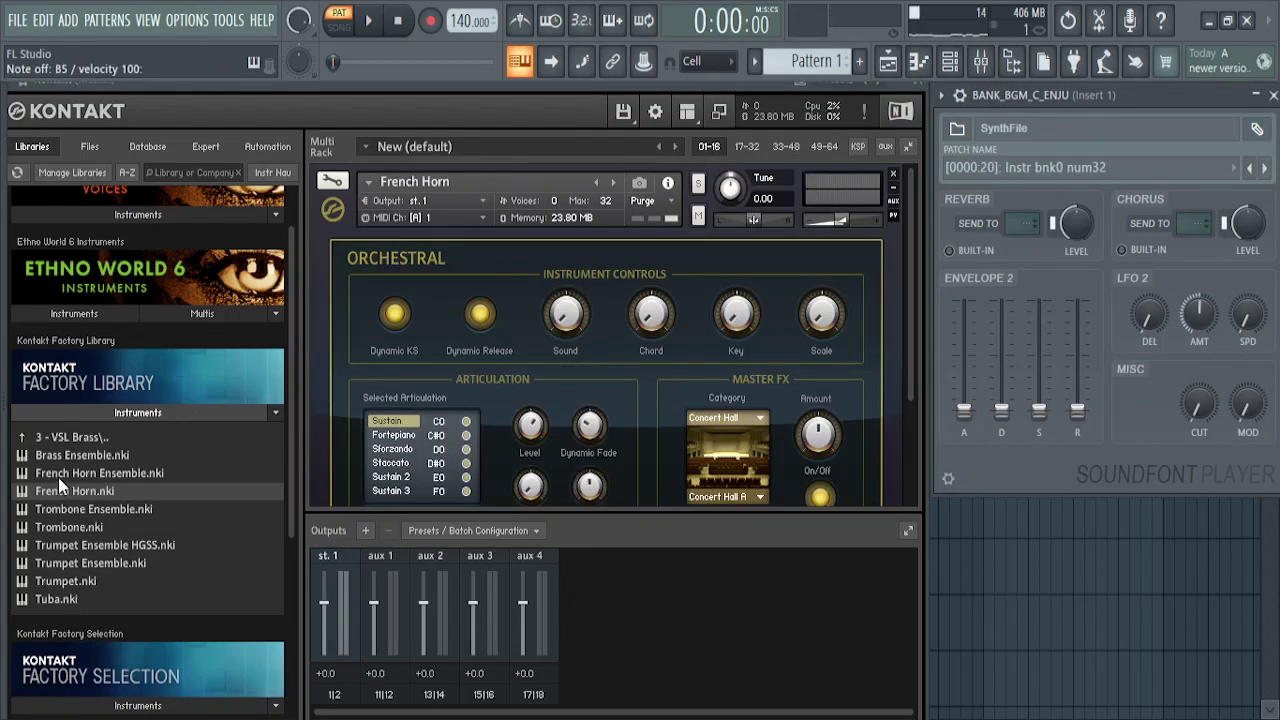
drag(58, 477, 138, 477)
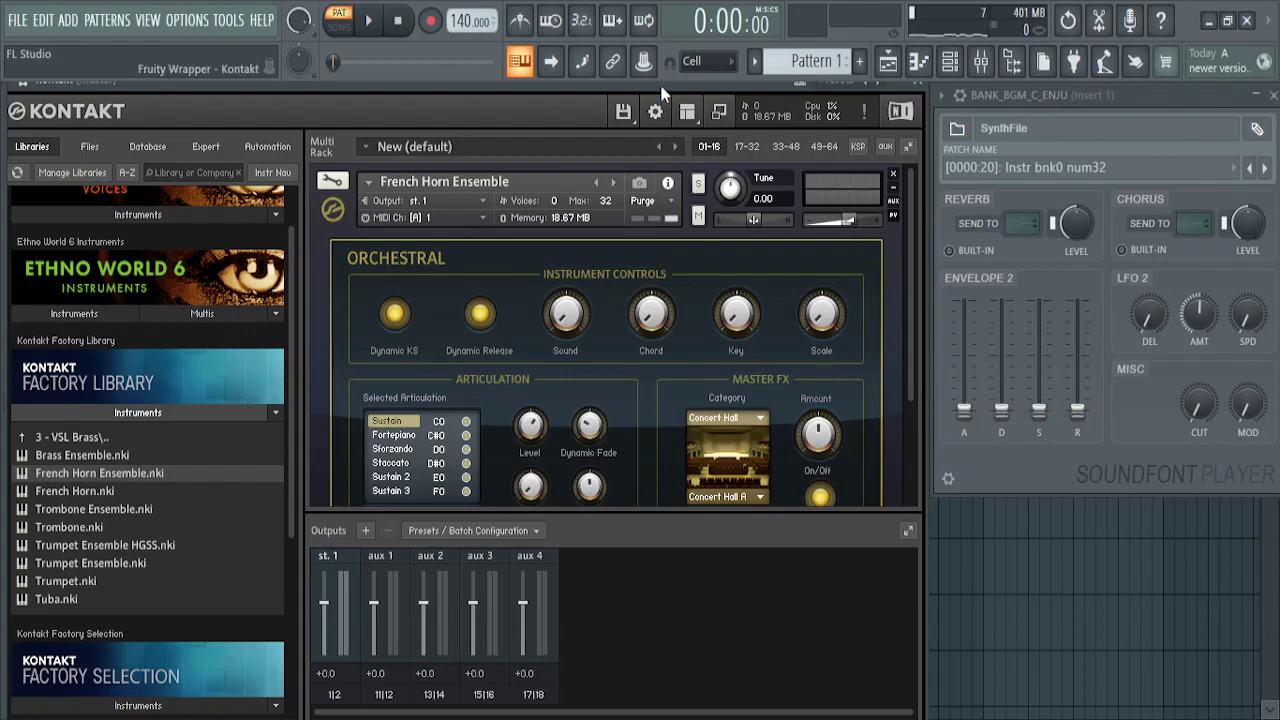
Step: Raise the French Horn Ensemble's volume and compare it with patch Instr bnk0 num32 by alternating between them on matching notes
key(x)
click(1152, 94)
key(x)
click(854, 219)
key(x)
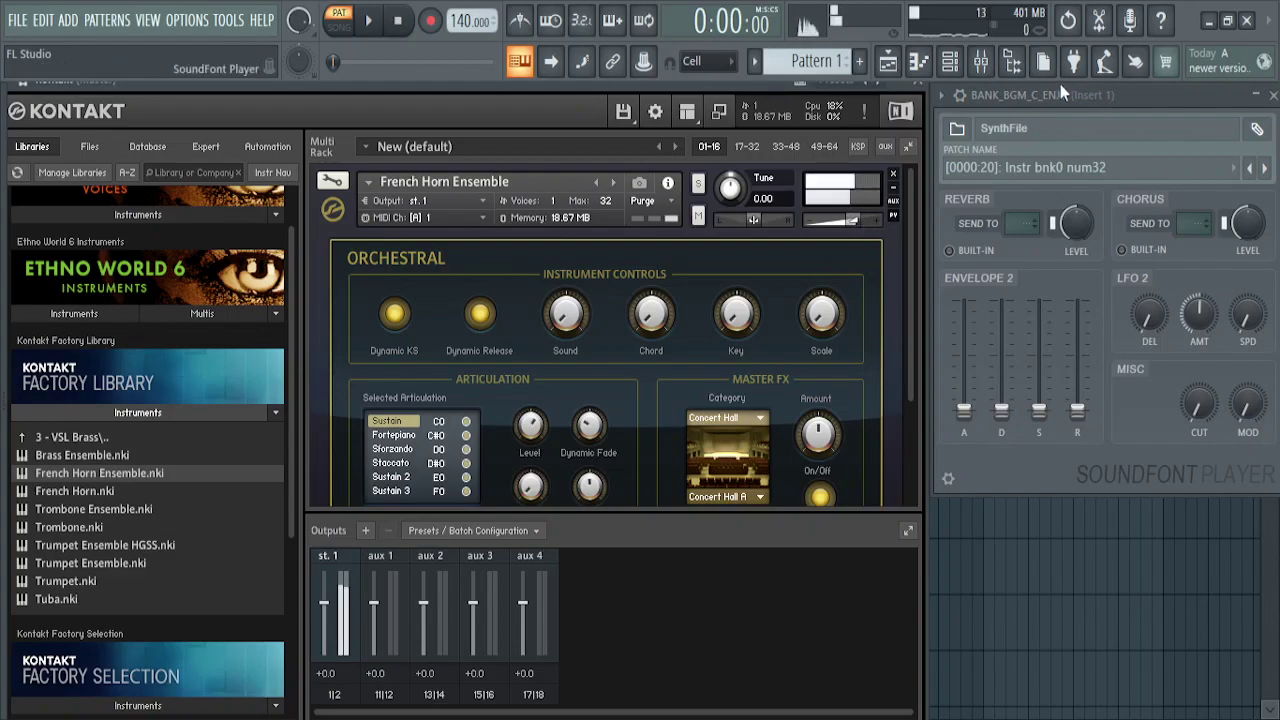
key(m)
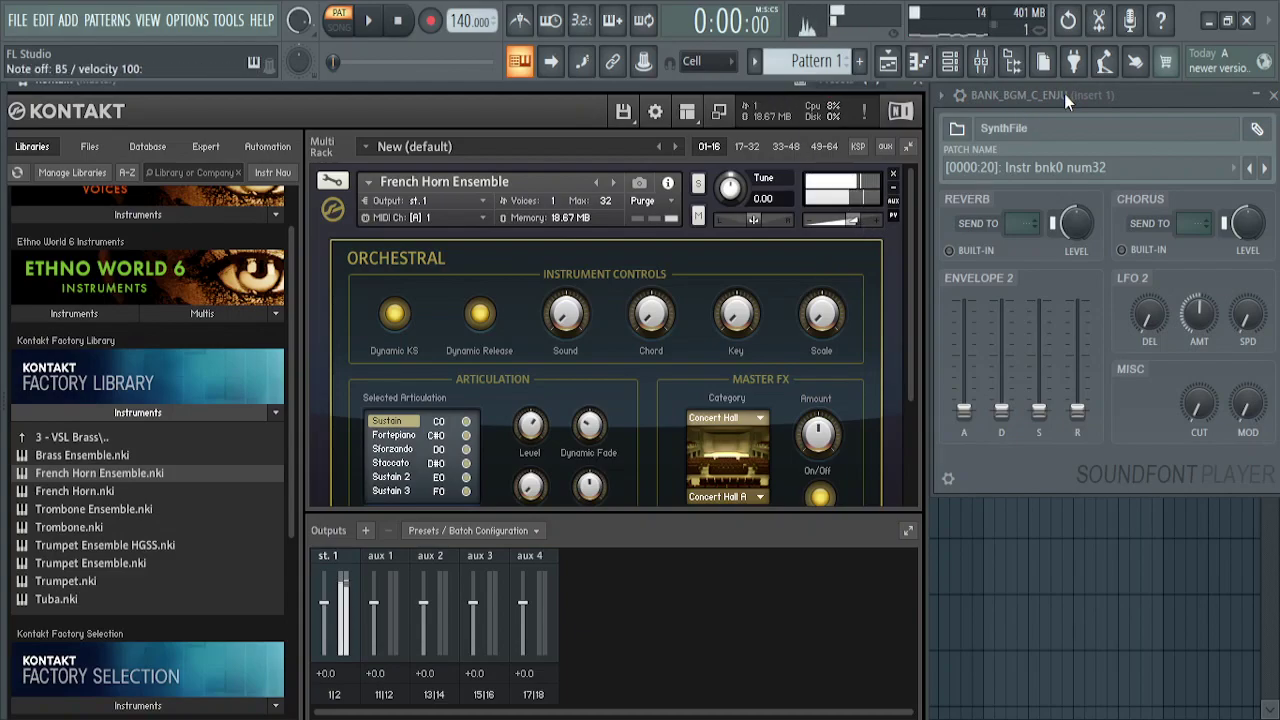
click(1064, 93)
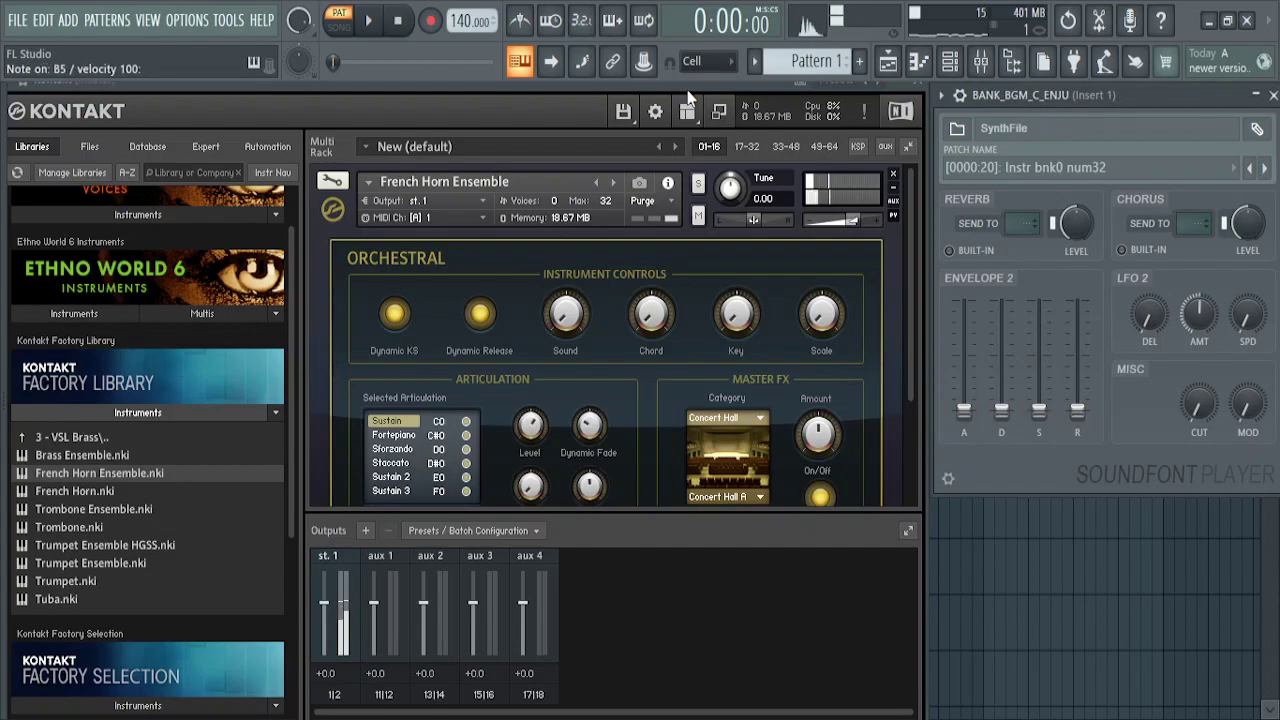
key(m)
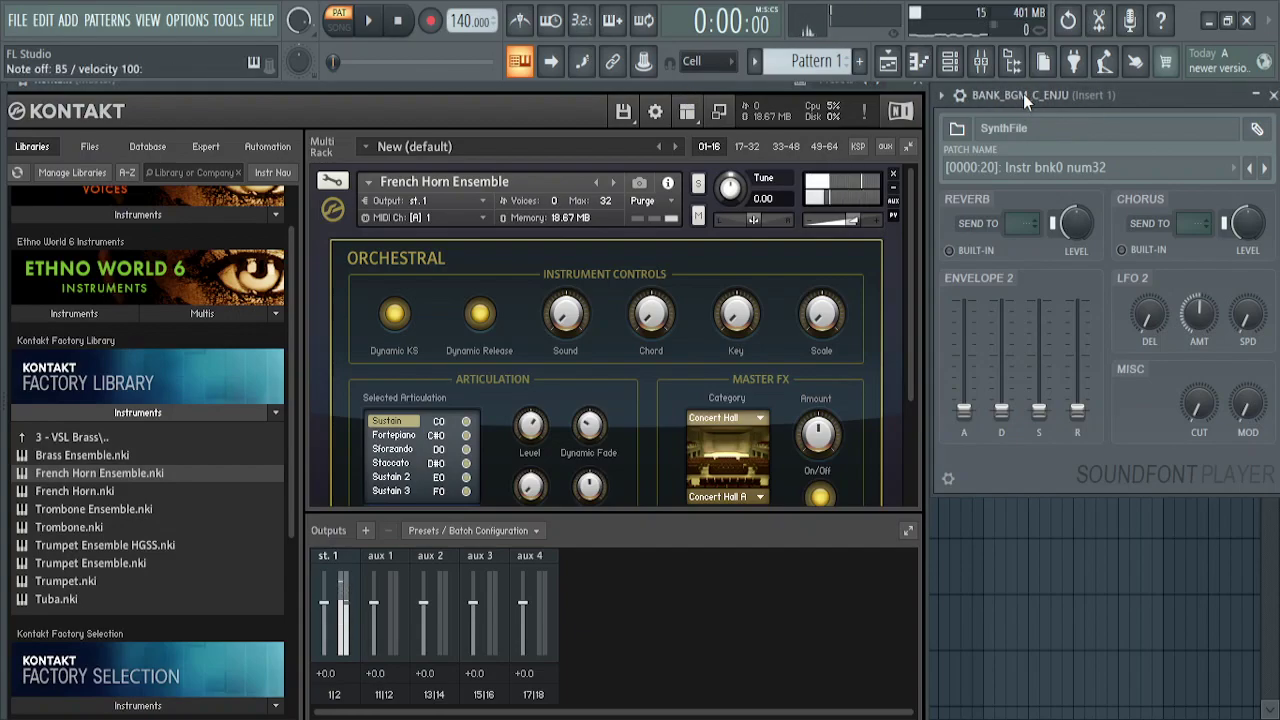
key(m)
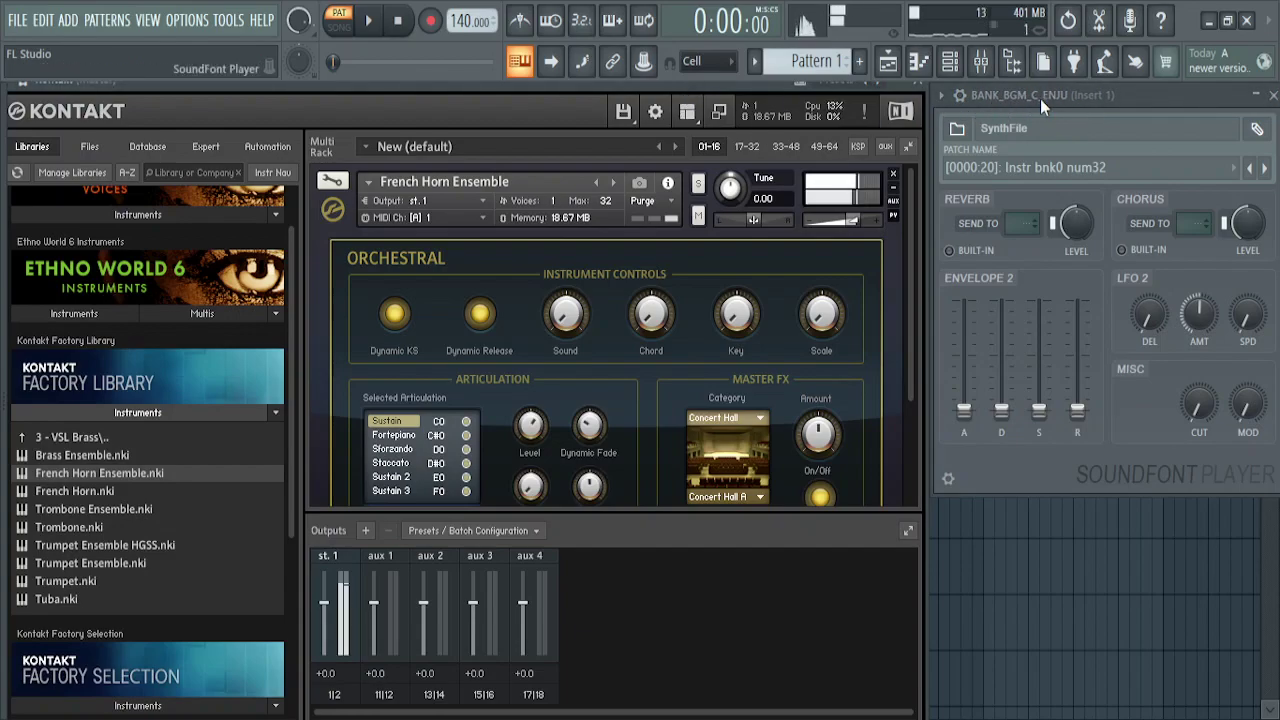
Step: Audition soundfont patch Instr bnk0 num33 and replace the French Horn Ensemble with Oboe.nki from the 2 - VSL Woodwinds folder
click(1264, 168)
key(m)
key(m)
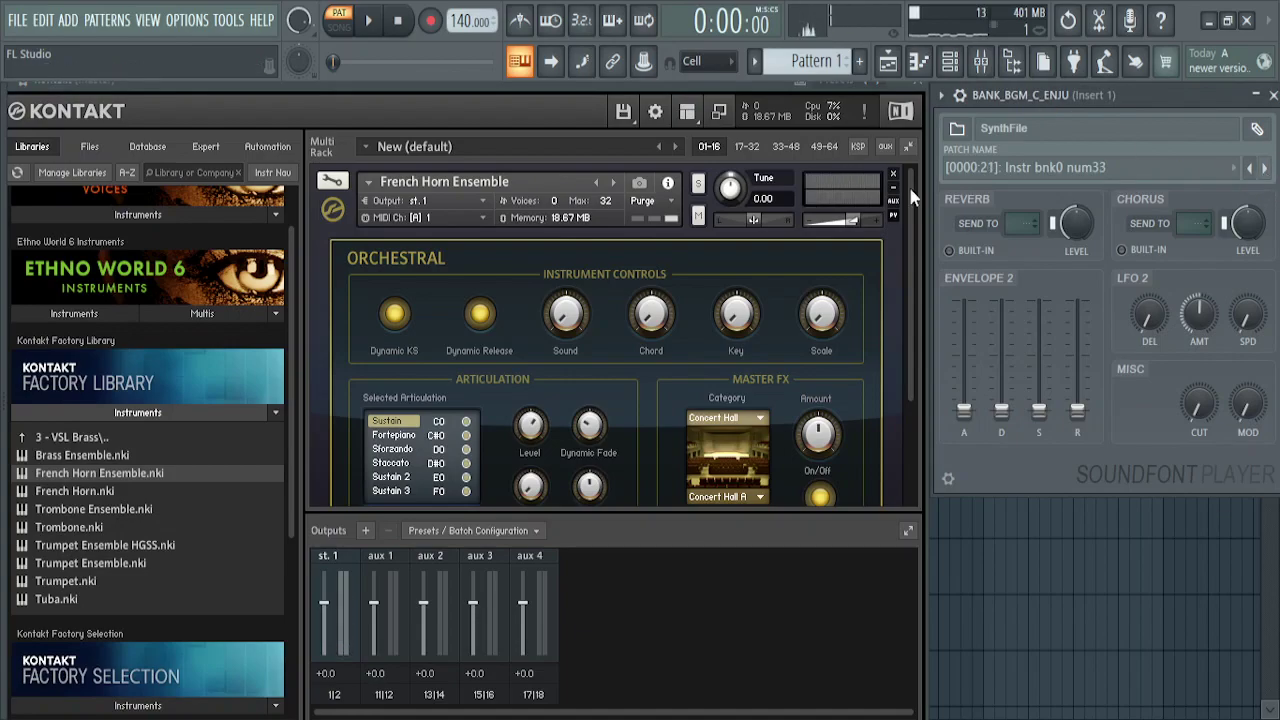
double_click(125, 430)
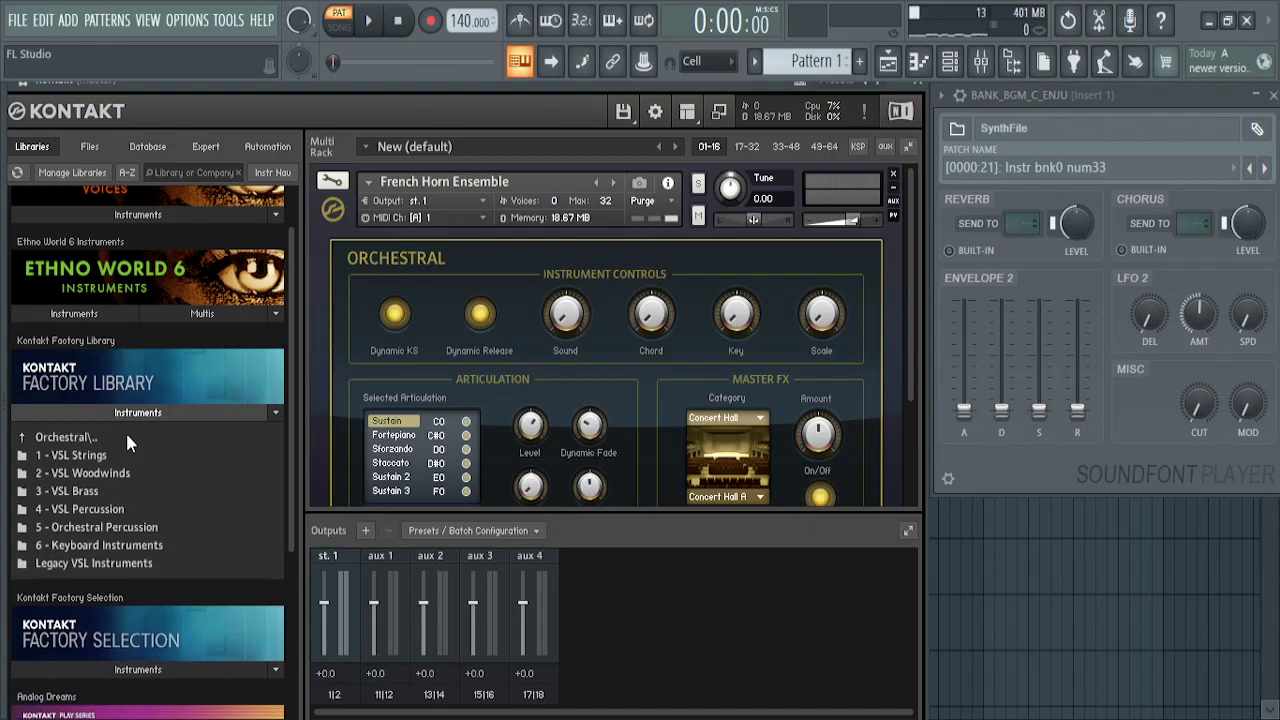
double_click(69, 475)
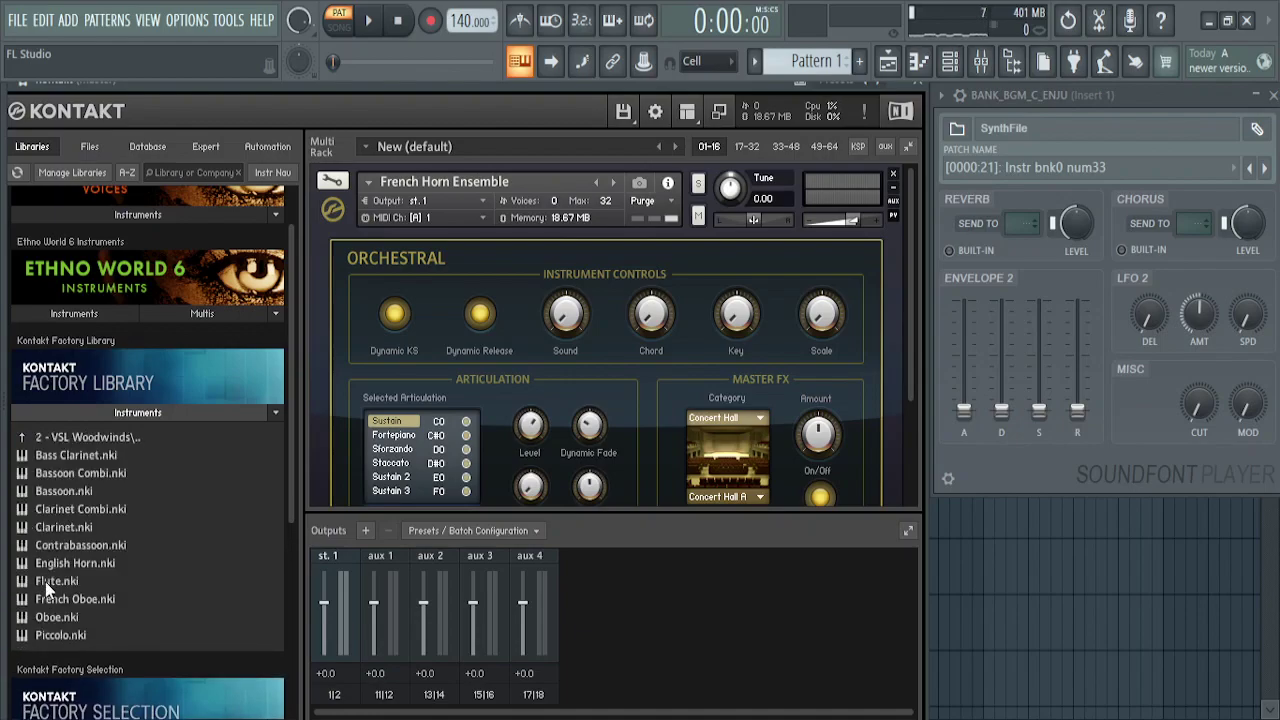
click(45, 617)
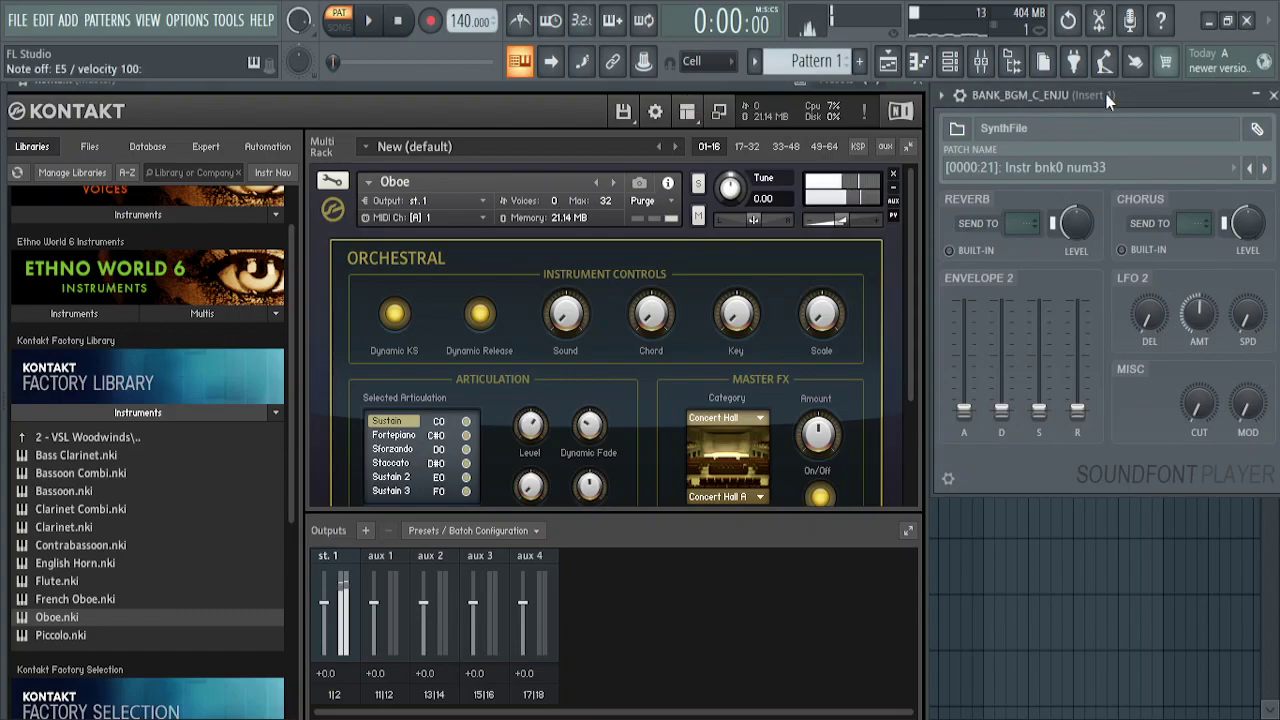
Step: Raise the Oboe's volume to -4.8 and compare it with patch Instr bnk0 num33 on low and high notes
key(c)
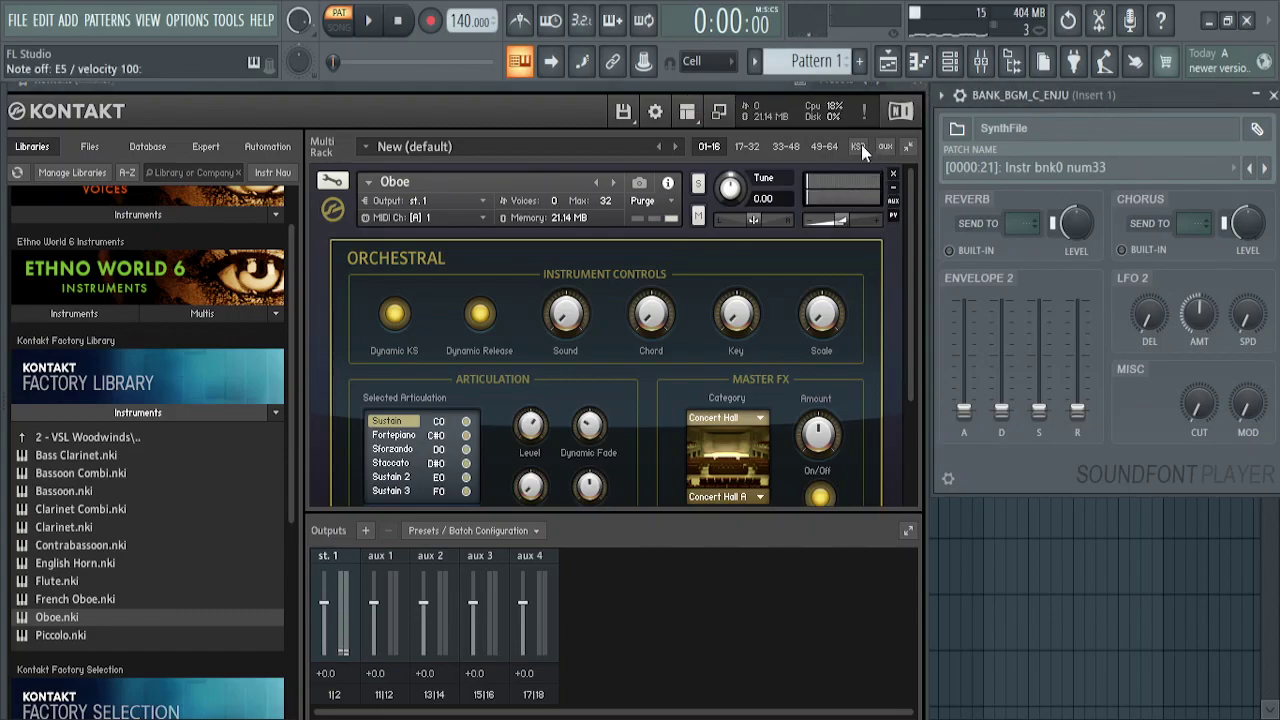
click(753, 86)
key(c)
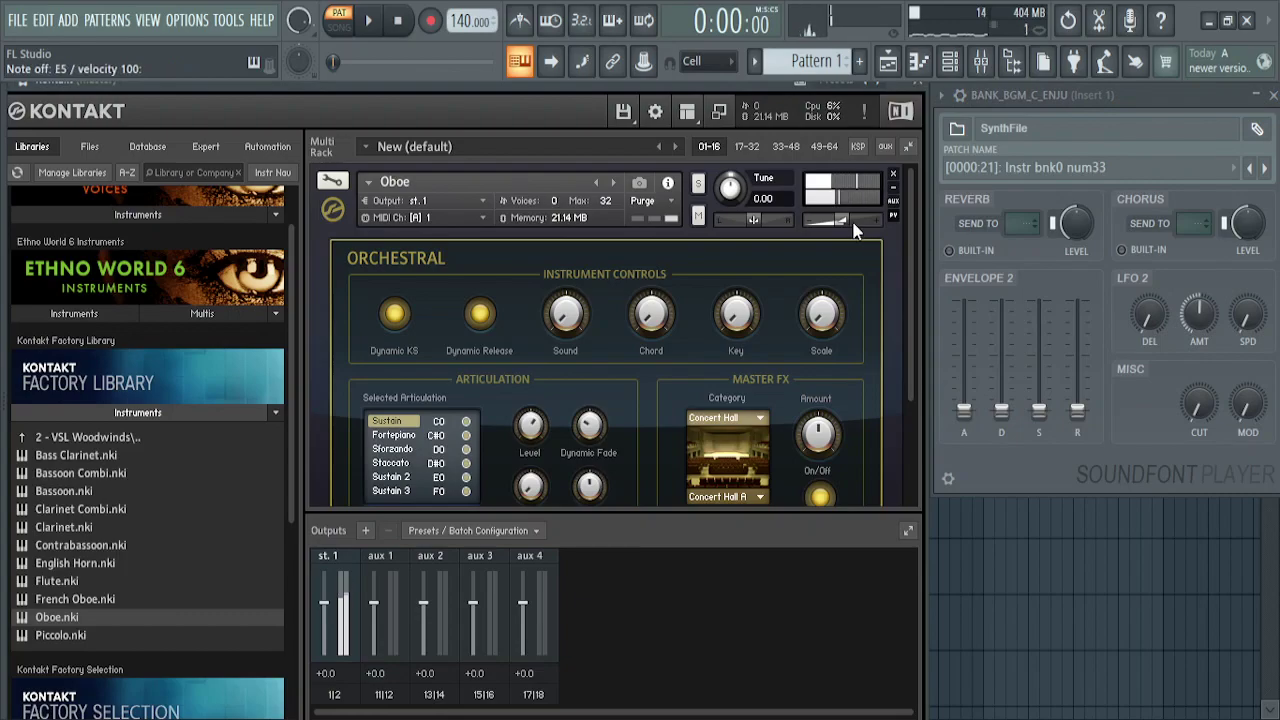
drag(843, 226, 847, 228)
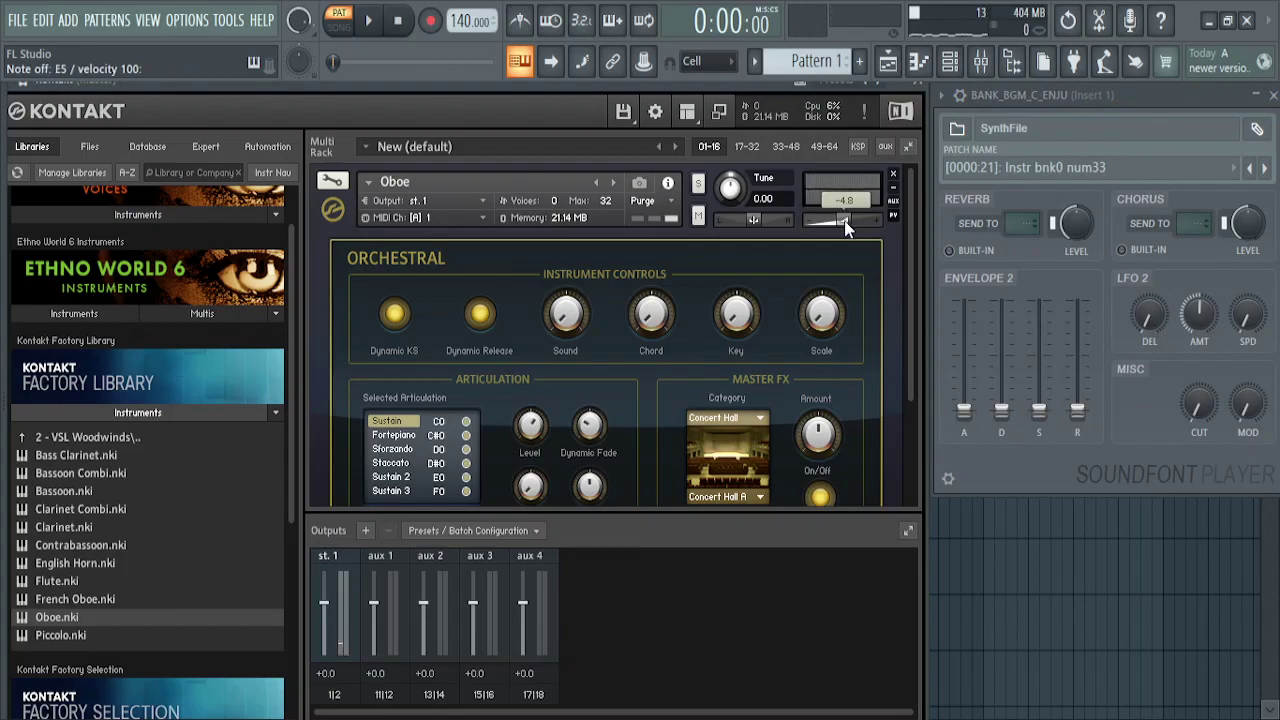
key(c)
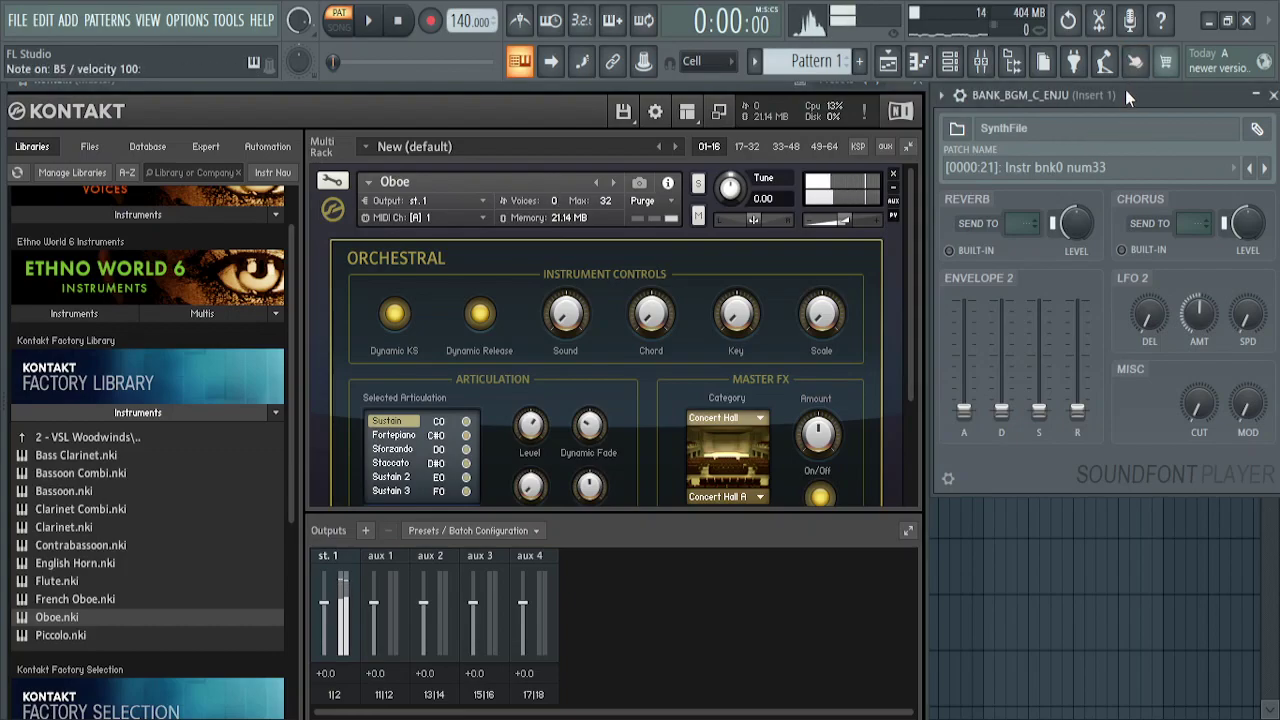
click(757, 87)
key(m)
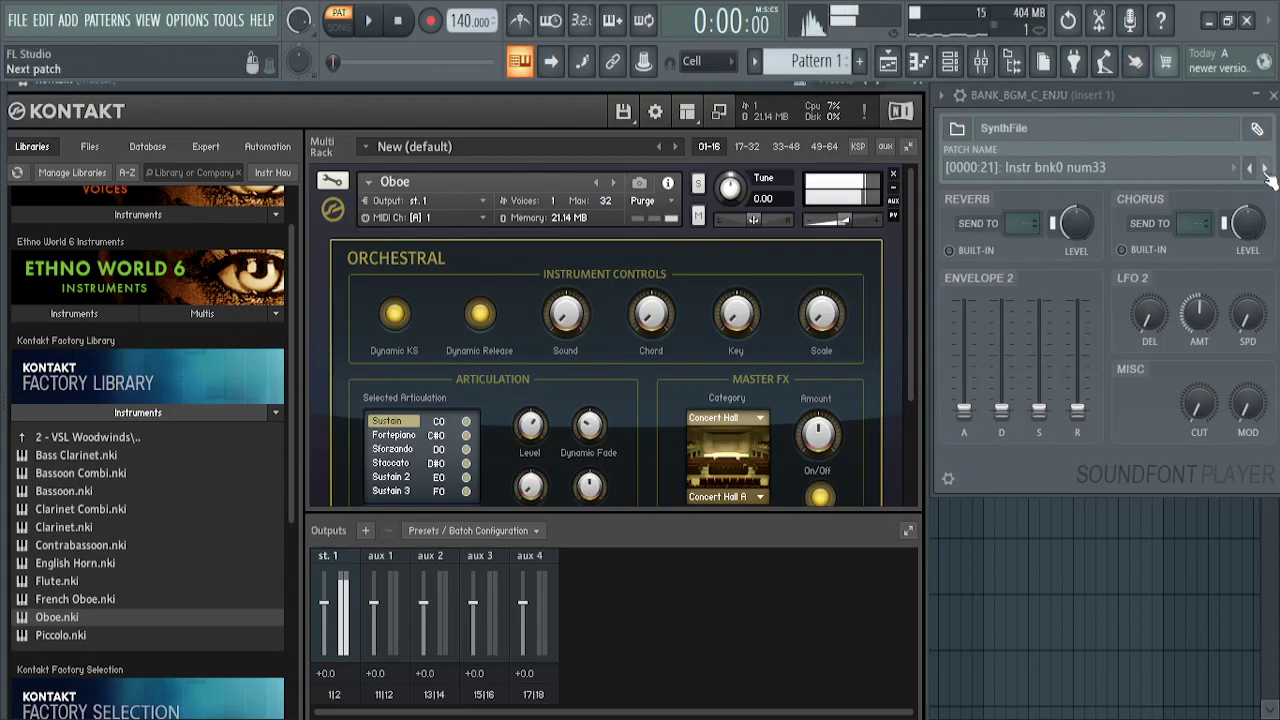
key(r)
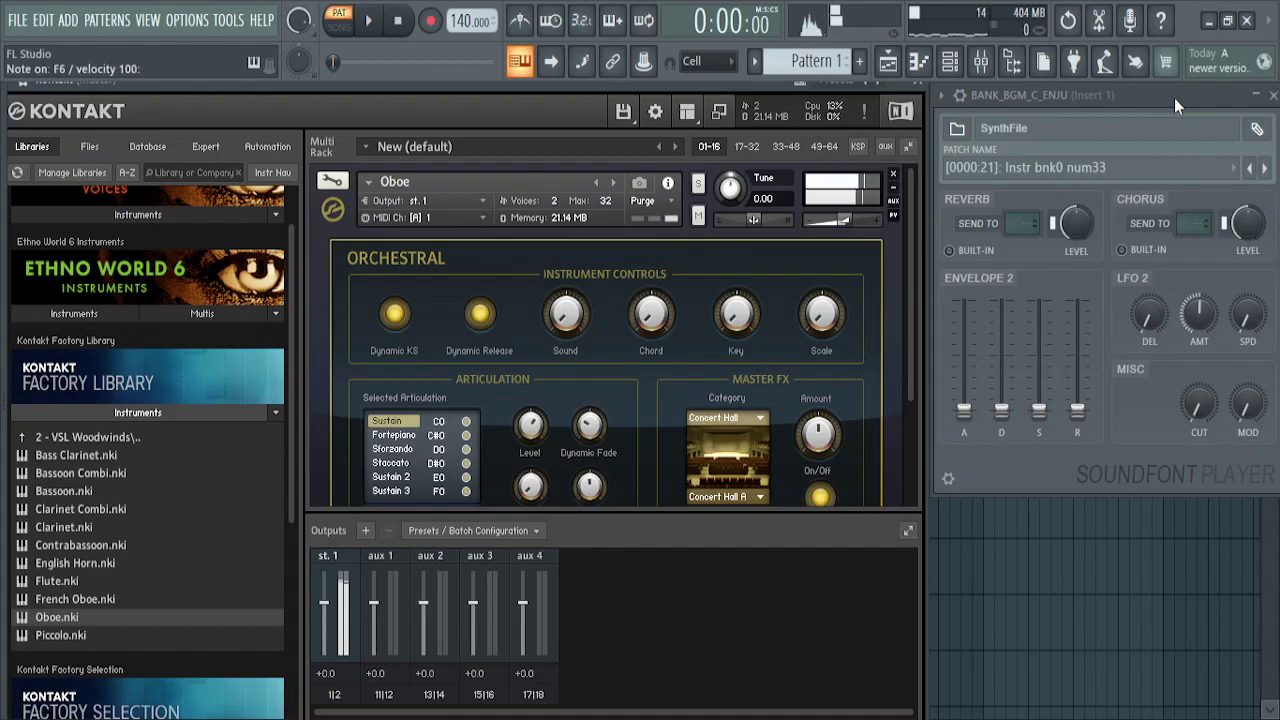
key(t)
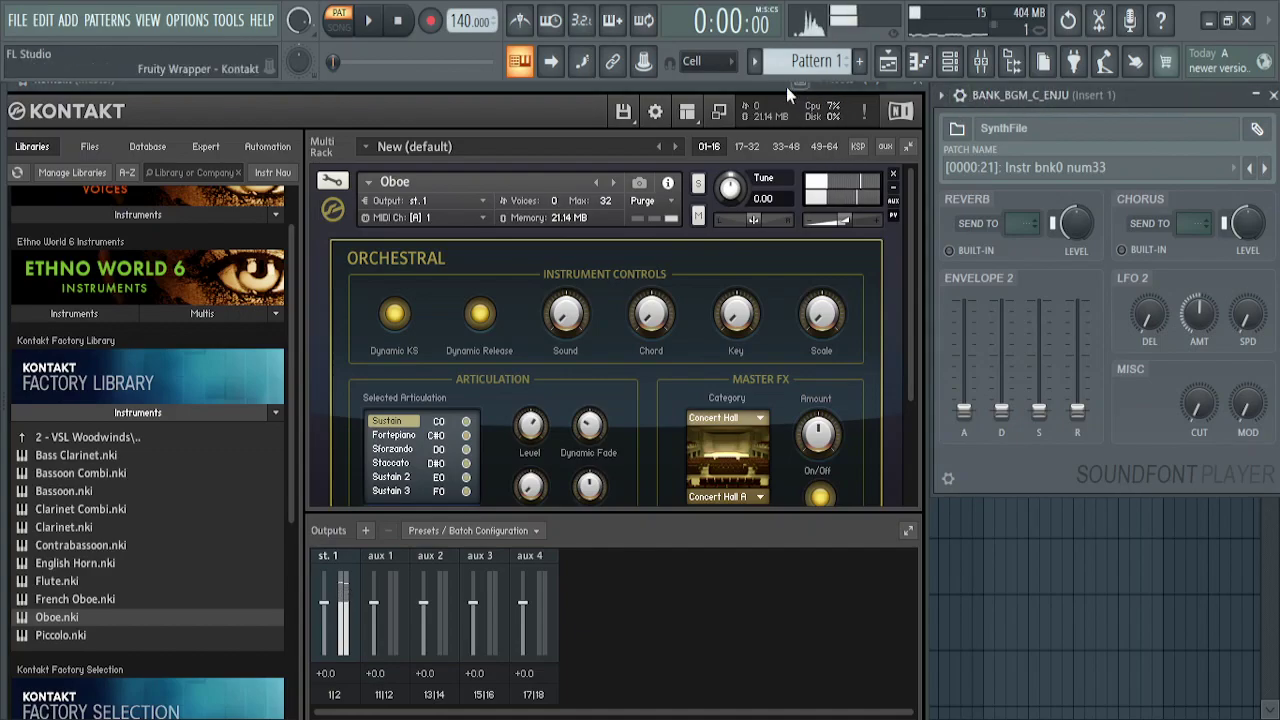
key(b)
key(z)
Step: Advance the soundfont through its patches and settle on Instr bnk0 num39
click(1266, 169)
click(1266, 169)
click(1266, 169)
click(1266, 169)
click(1266, 169)
click(1266, 169)
click(1266, 169)
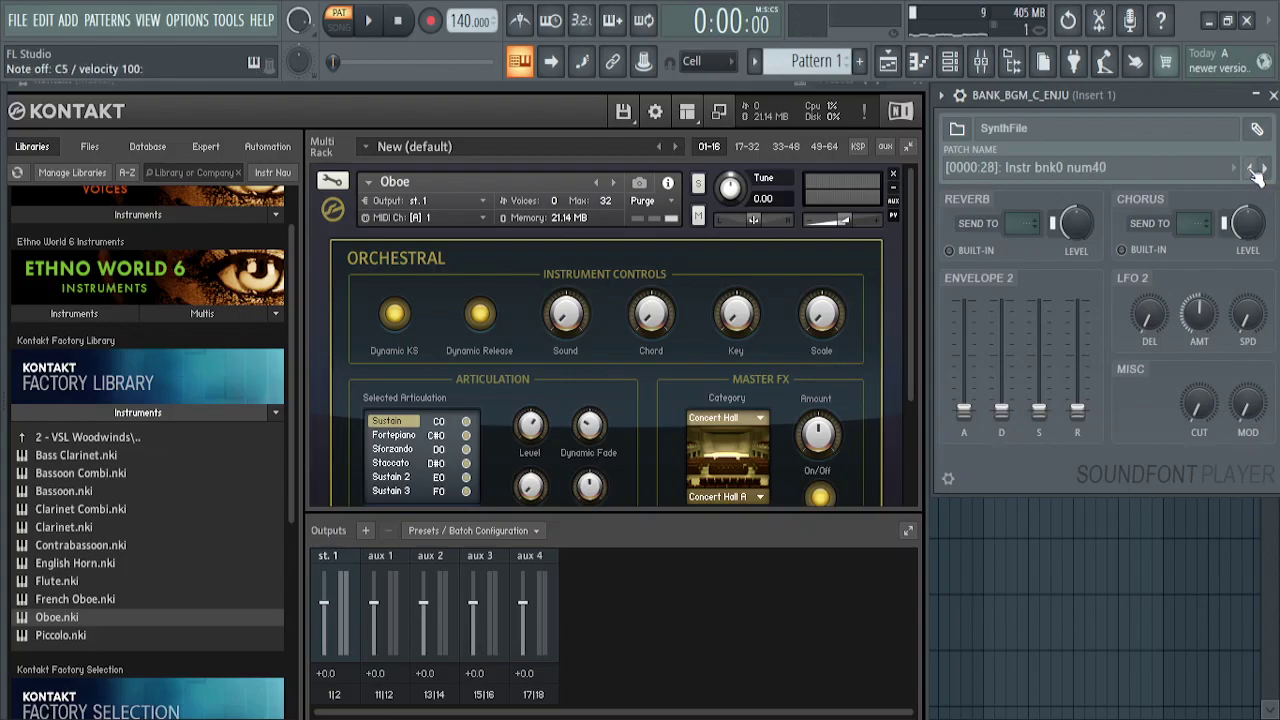
click(1249, 168)
Step: Replace the Oboe with Cymbals a due.nki from the 4 - VSL Percussion folder
click(70, 441)
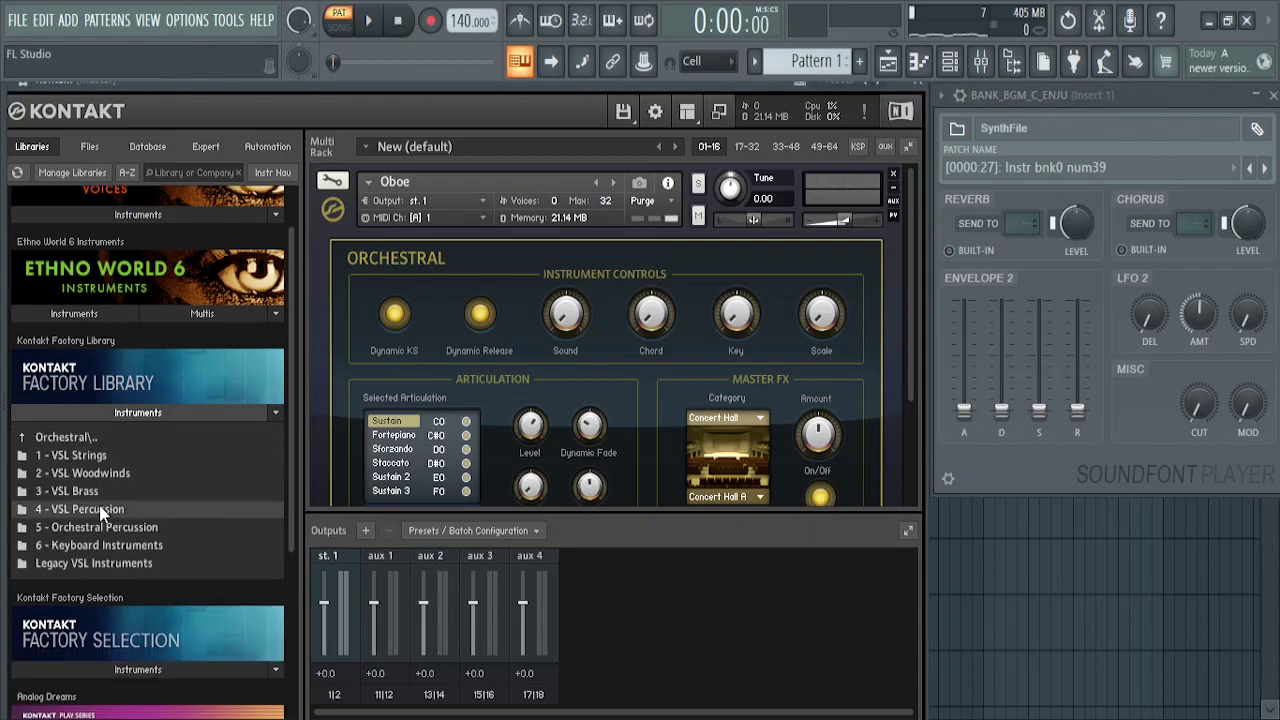
click(99, 505)
click(104, 430)
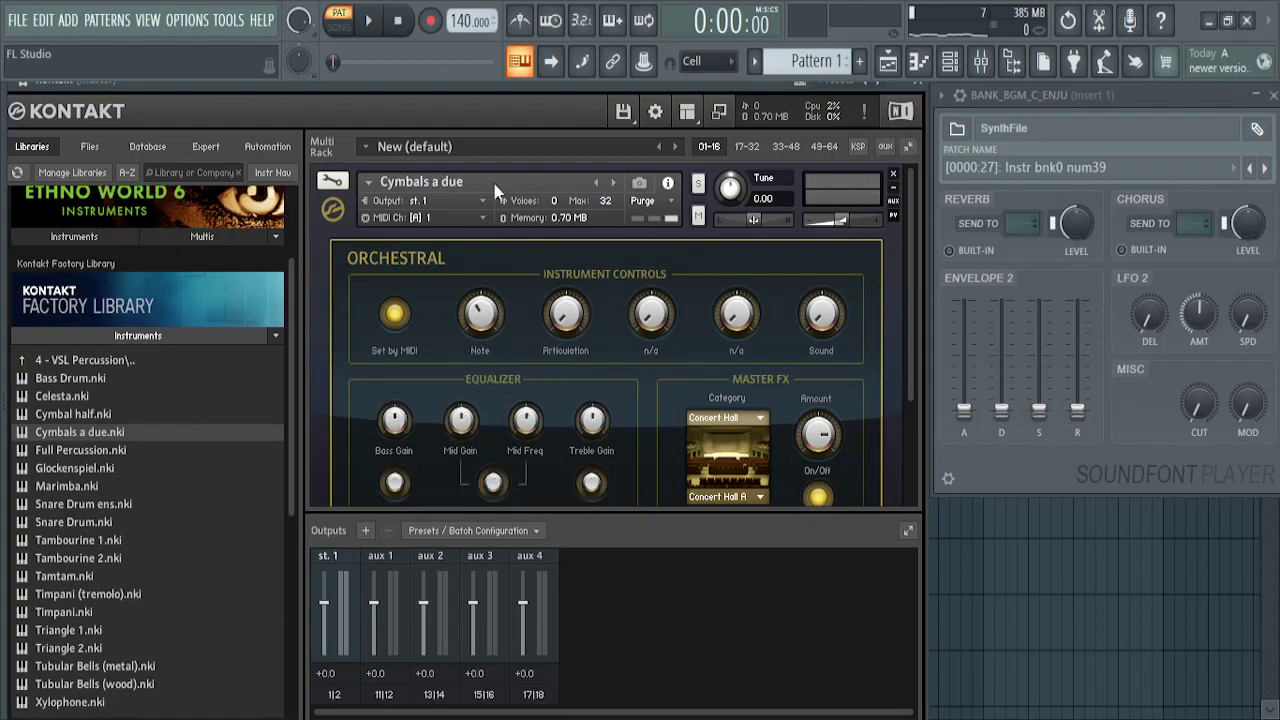
Step: Compare Cymbals a due with patch Instr bnk0 num39 on several notes, switching off the instrument's Concert Hall master effect
key(z)
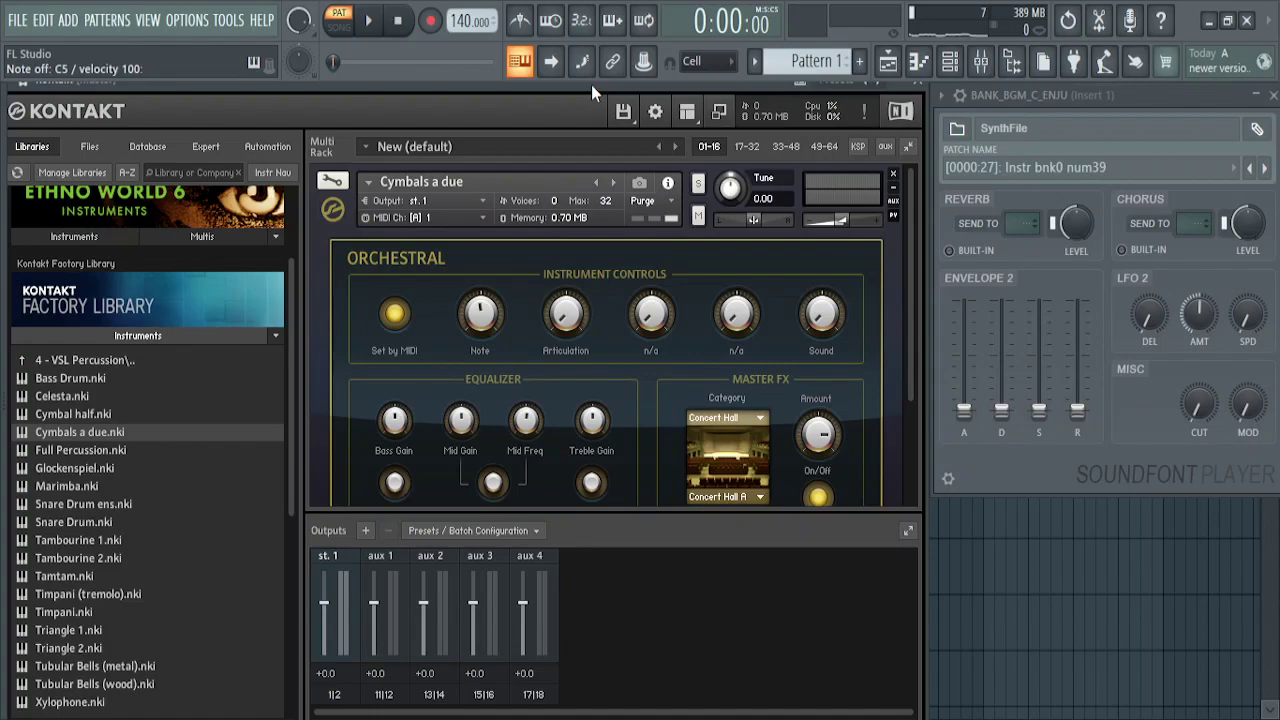
key(z)
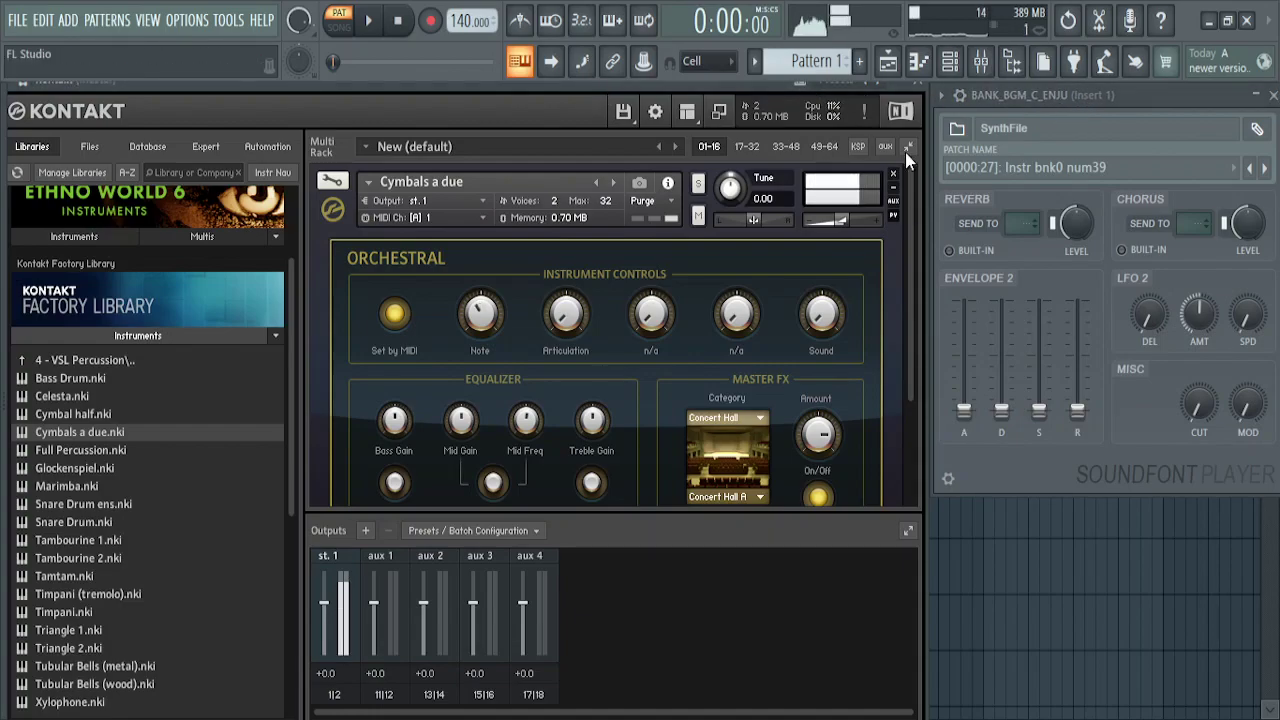
click(820, 497)
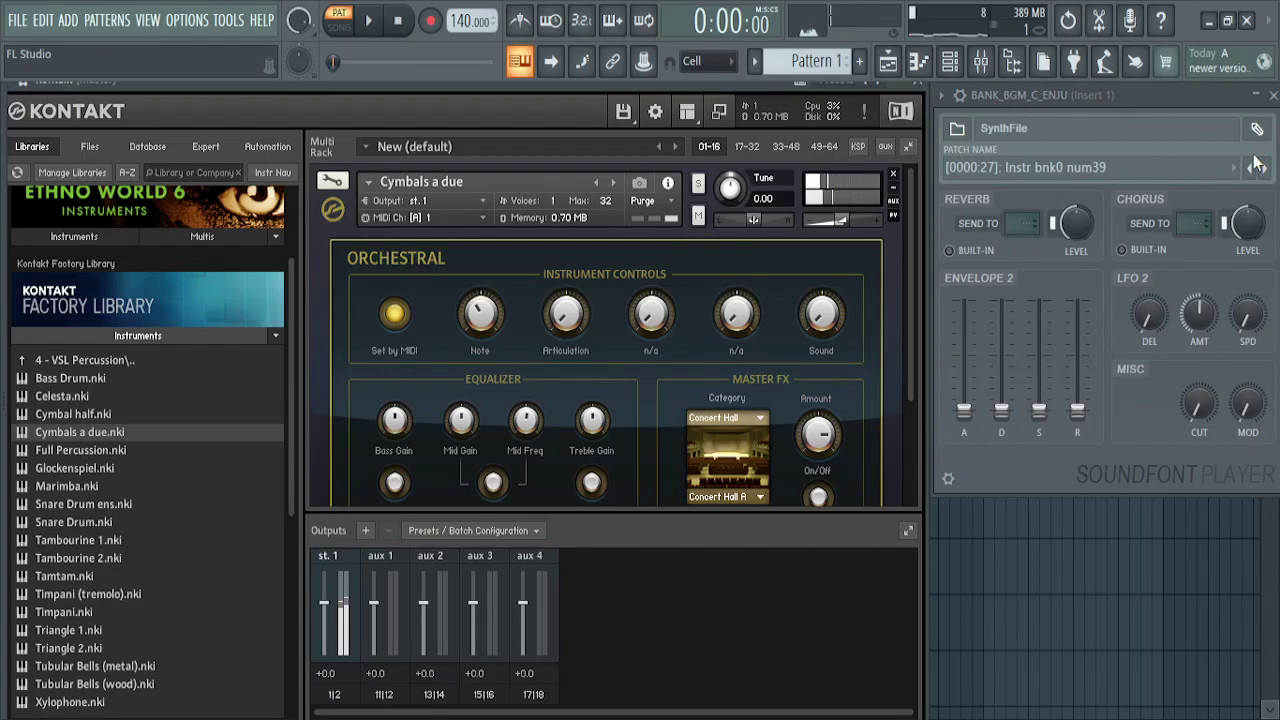
key(z)
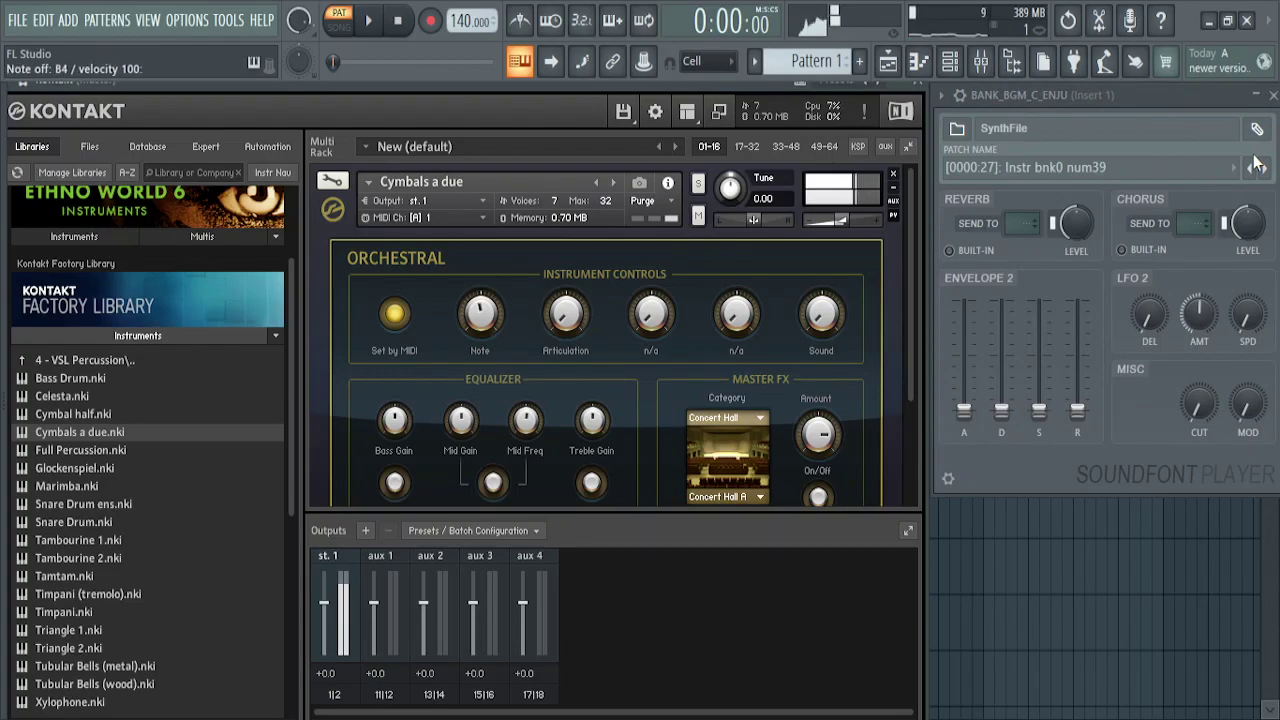
key(c)
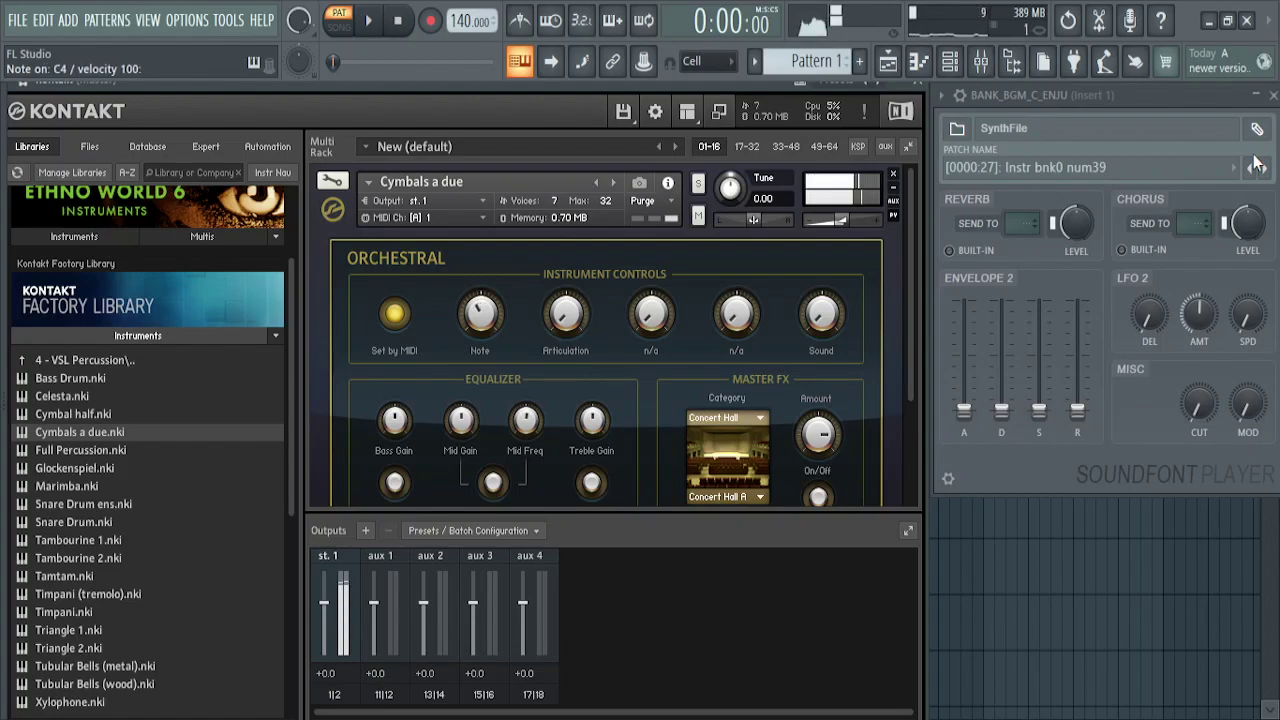
Step: Advance the soundfont through the following patches to Instr bnk0 num104, auditioning some of them with test notes
click(1265, 169)
click(1265, 169)
click(1265, 169)
key(q)
click(1265, 169)
key(q)
click(1265, 169)
click(1265, 169)
click(1265, 169)
key(q)
click(1265, 170)
scroll(1268, 174, down, 10)
scroll(1268, 174, down, 20)
scroll(1267, 172, down, 12)
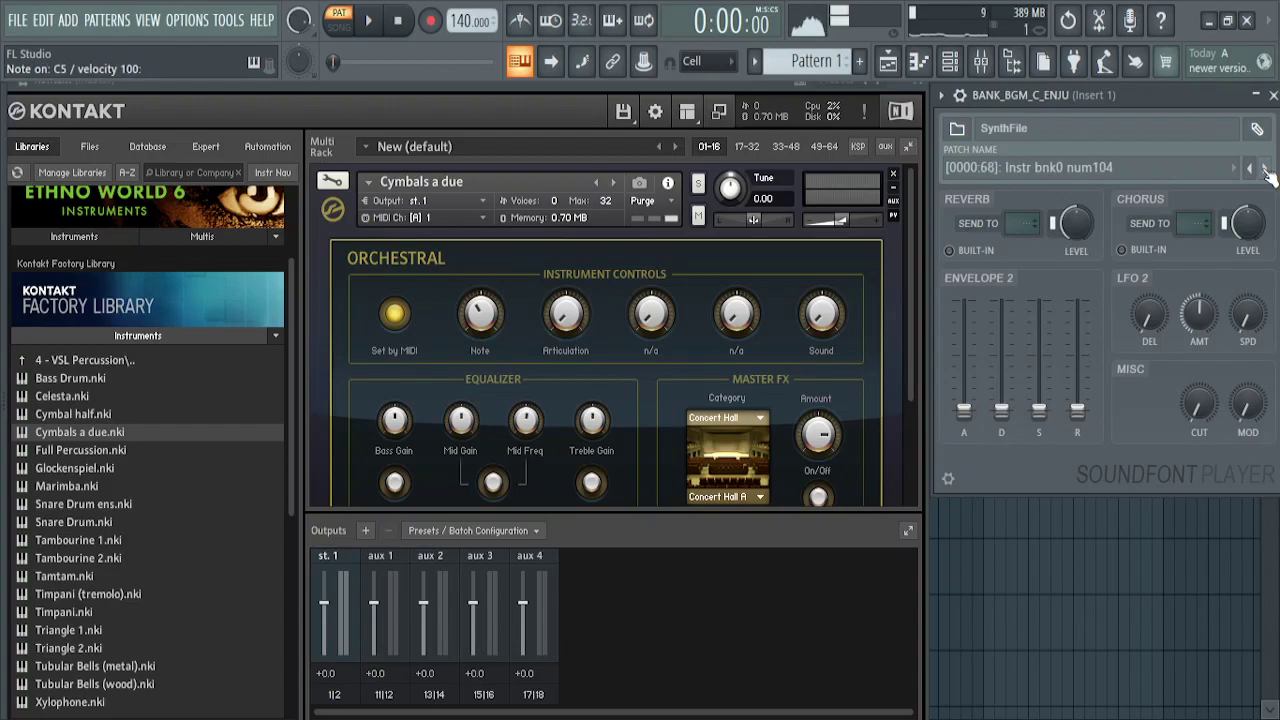